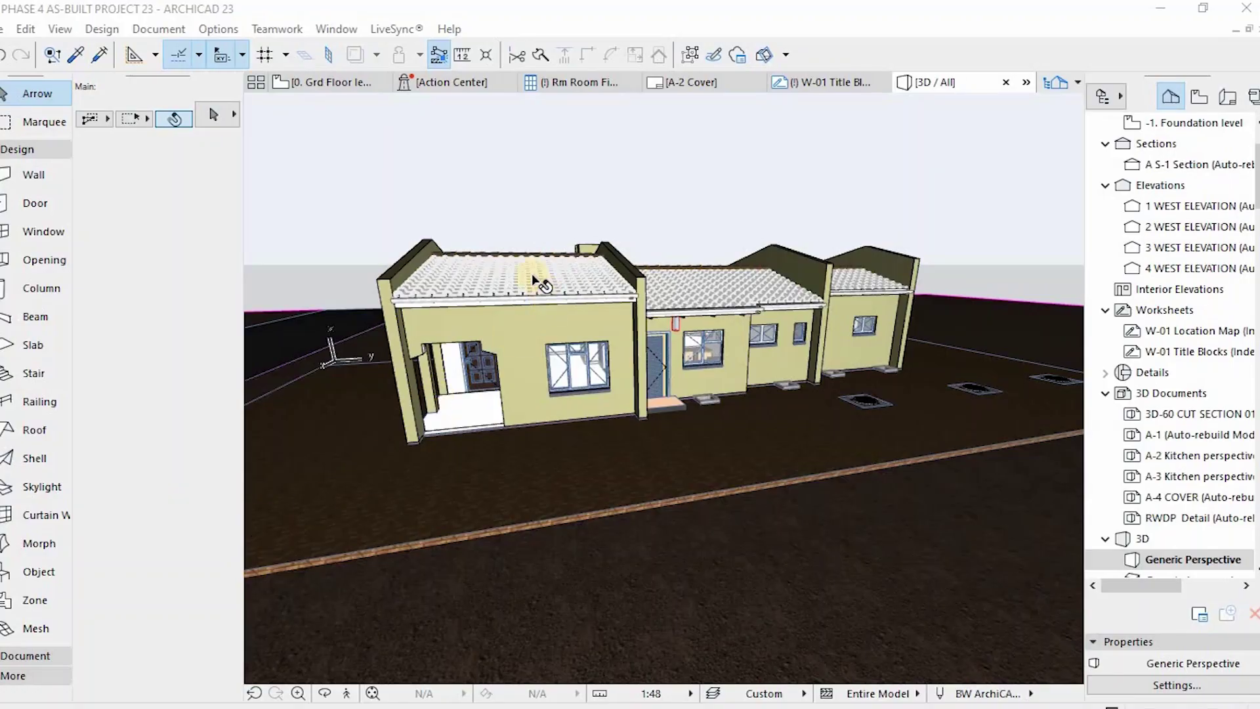
- Hide the roof tiles' layer in the 3D view
scroll(426, 229, "up", 8)
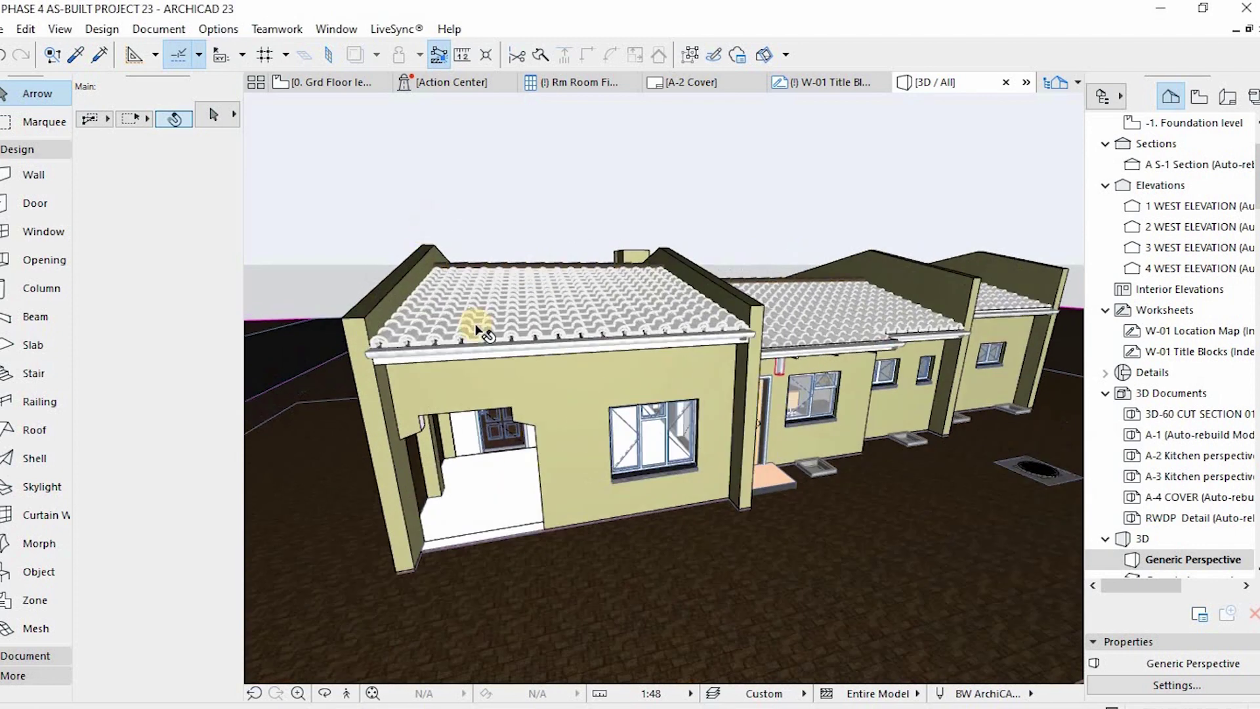
scroll(512, 266, "down", 3)
middle_click_drag(521, 196, 504, 318, "shift")
left_click(504, 318)
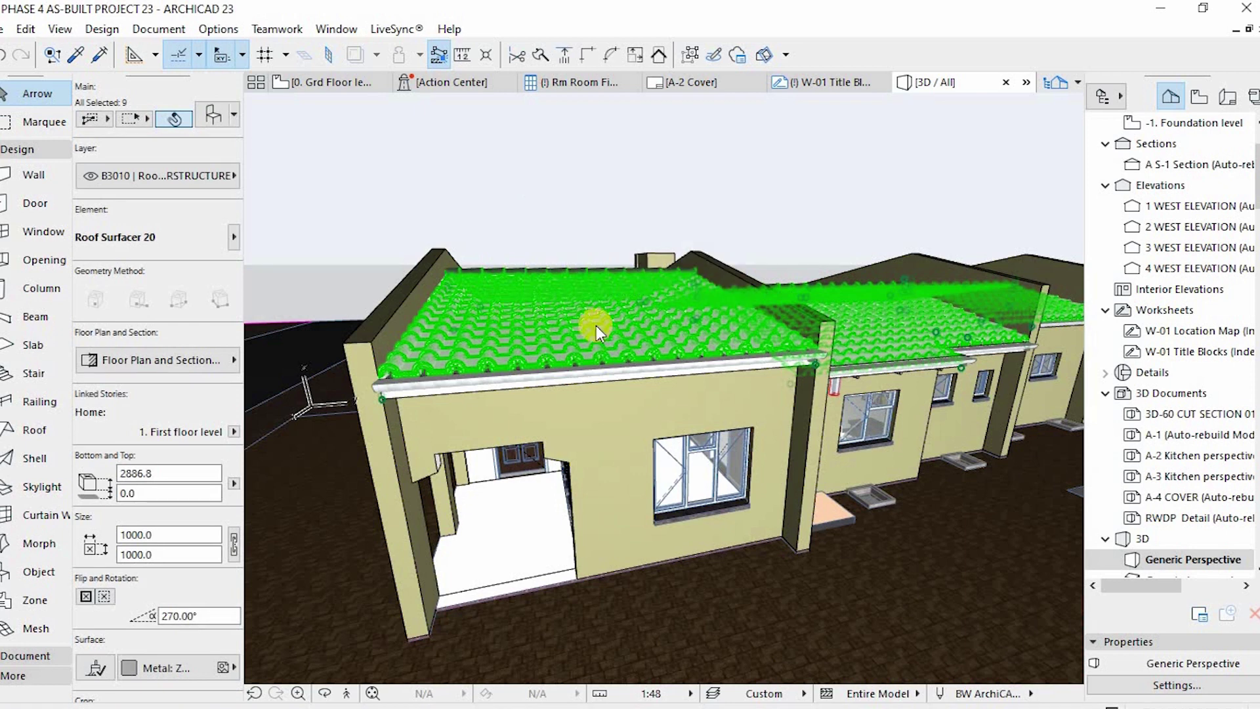
right_click(504, 318)
mouse_move(735, 399)
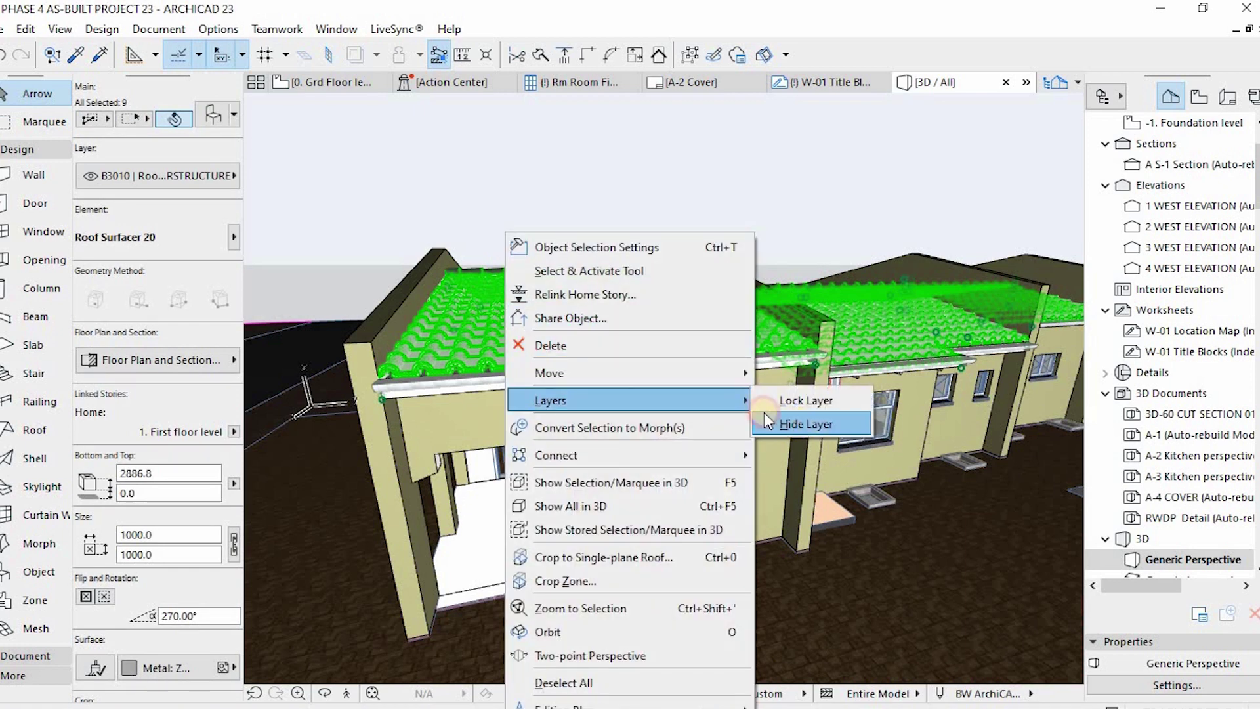
left_click(817, 424)
- Hide the roof insulation layer beneath the tiles
left_click(508, 320)
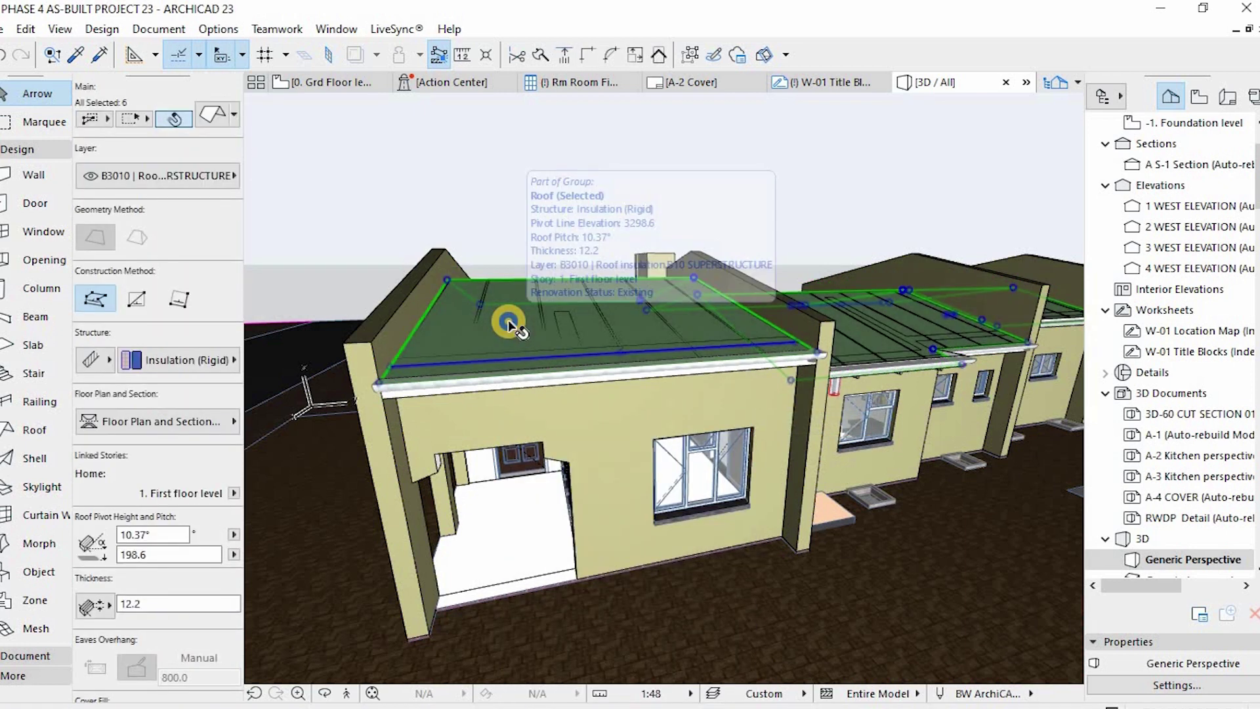
right_click(519, 320)
mouse_move(748, 402)
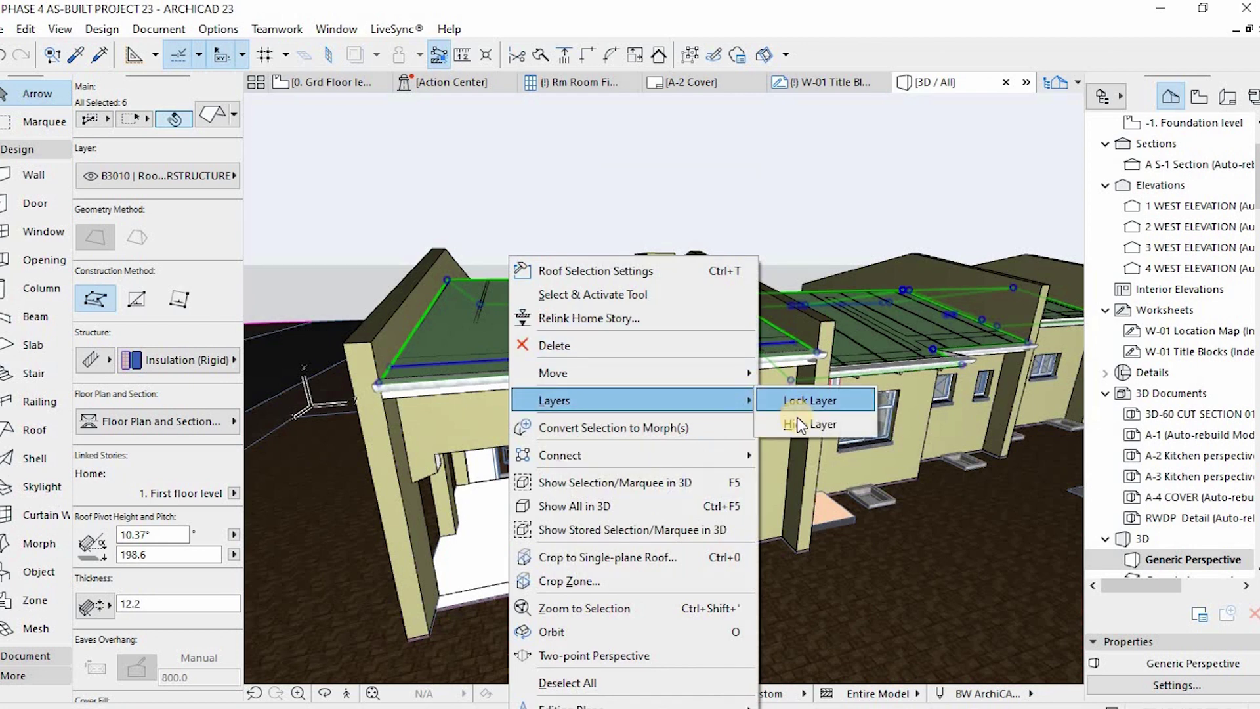
left_click(814, 424)
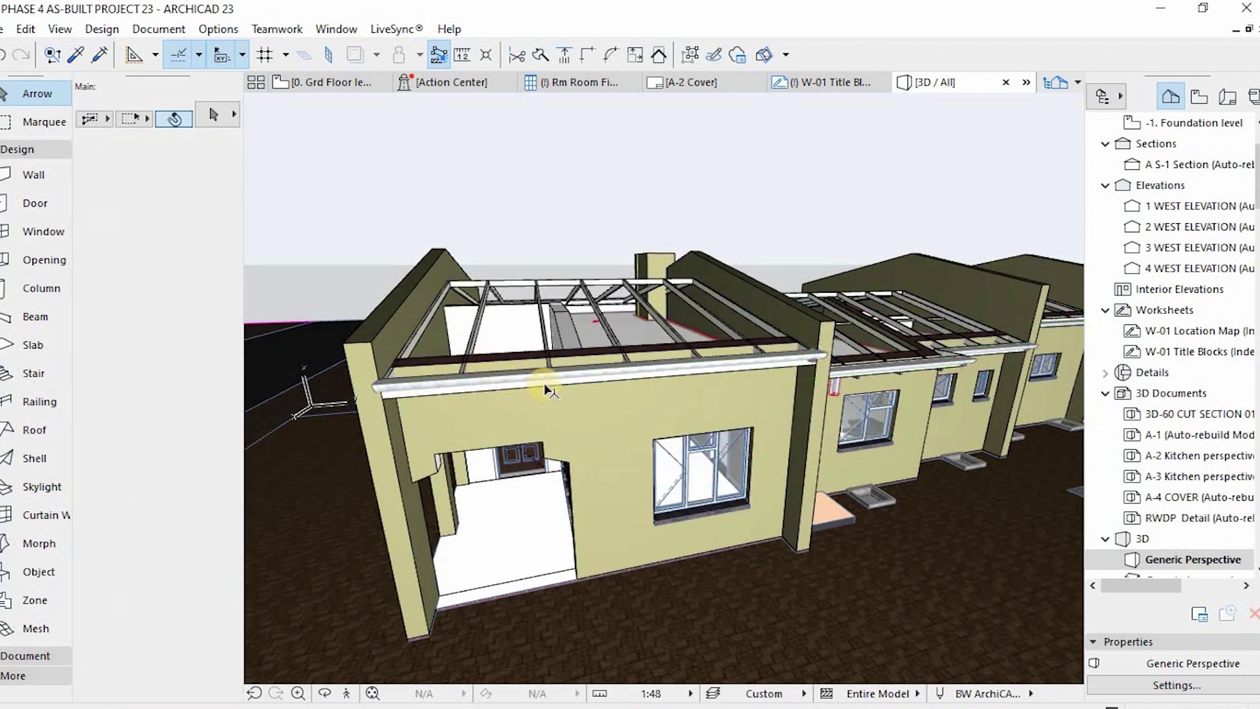
- Hide the roof rafters' structure layer, viewing the building from above
left_click_drag(534, 439, 599, 197)
scroll(554, 281, "up", 4)
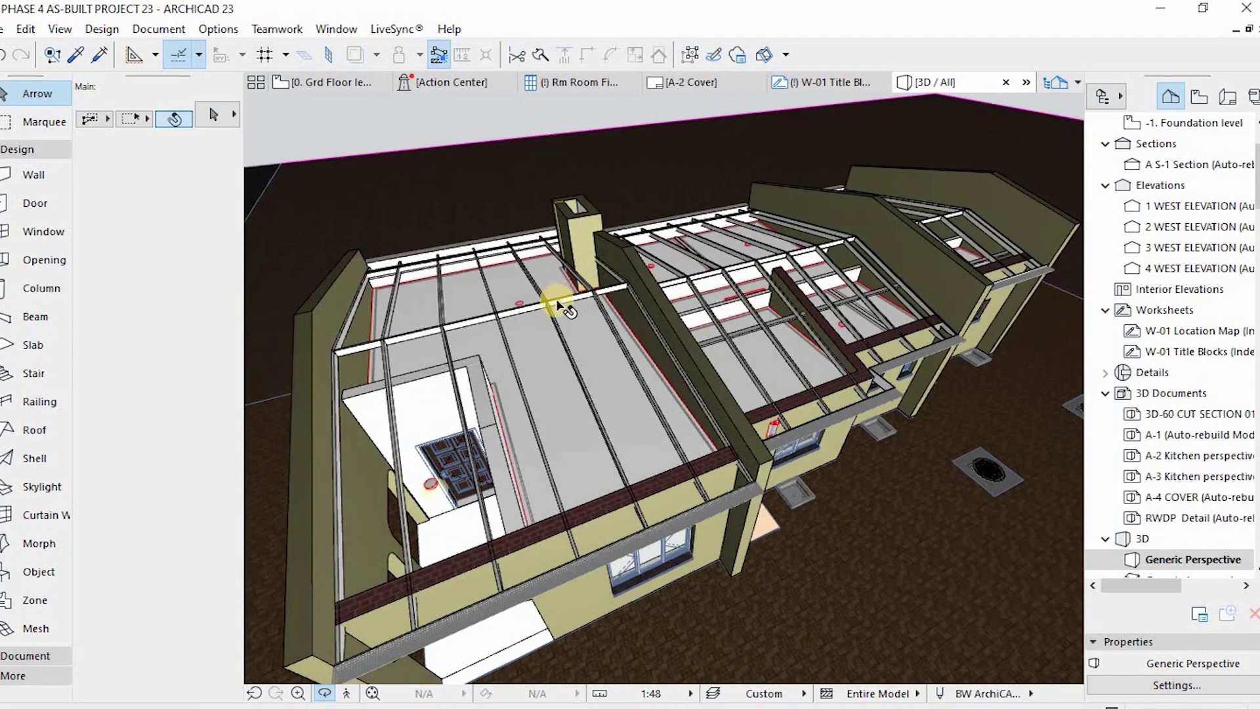
left_click(551, 309)
right_click(550, 309)
mouse_move(788, 400)
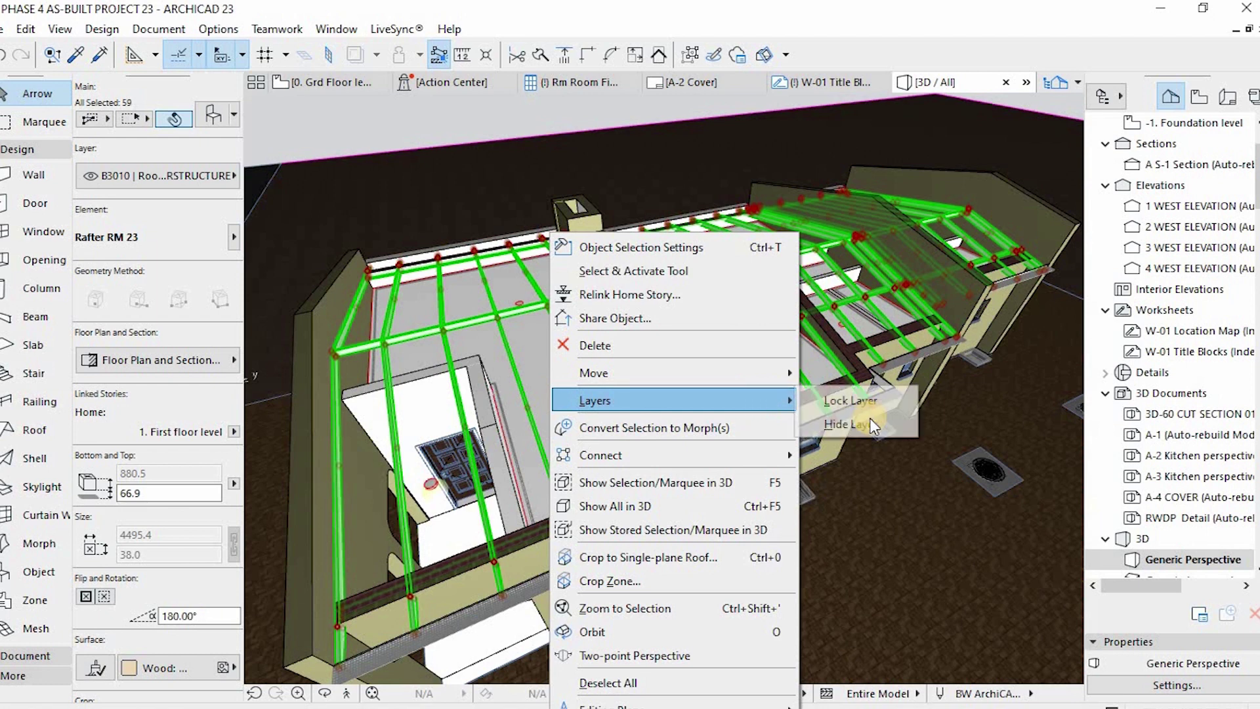
left_click(828, 420)
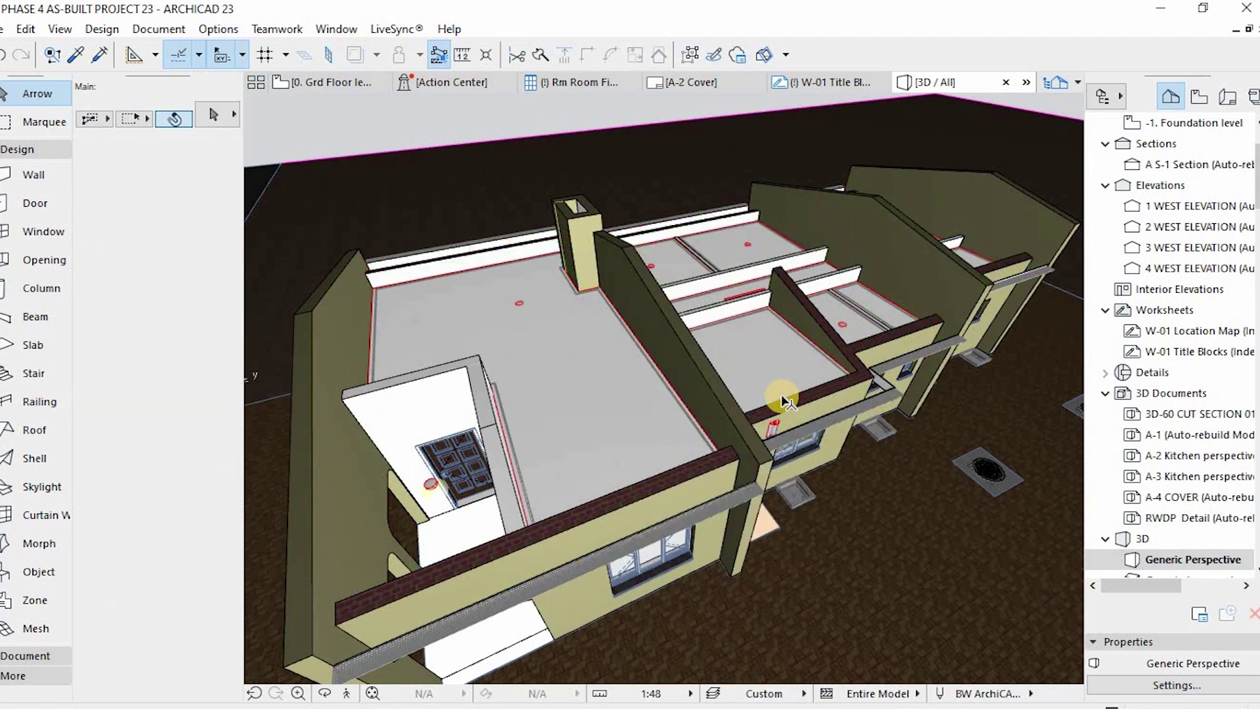
middle_click_drag(562, 433, 572, 381, "shift")
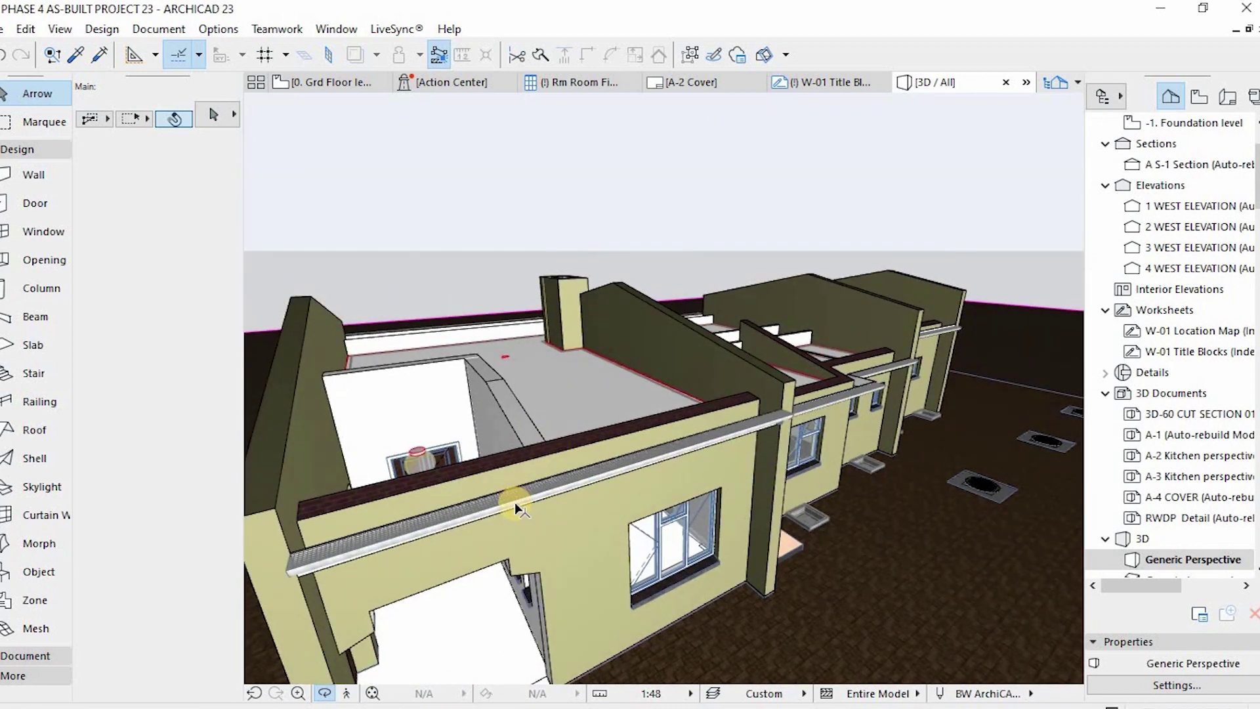
- Hide the gutters' layer along the eaves
left_click(515, 498)
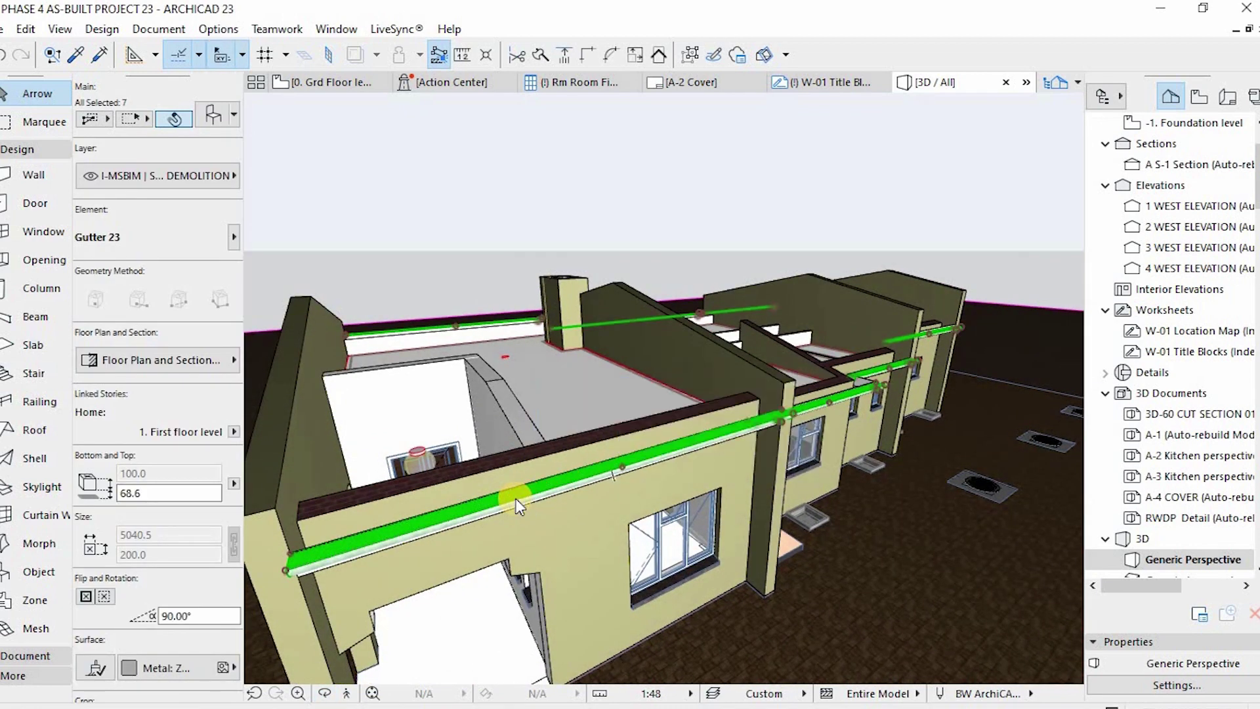
right_click(516, 500)
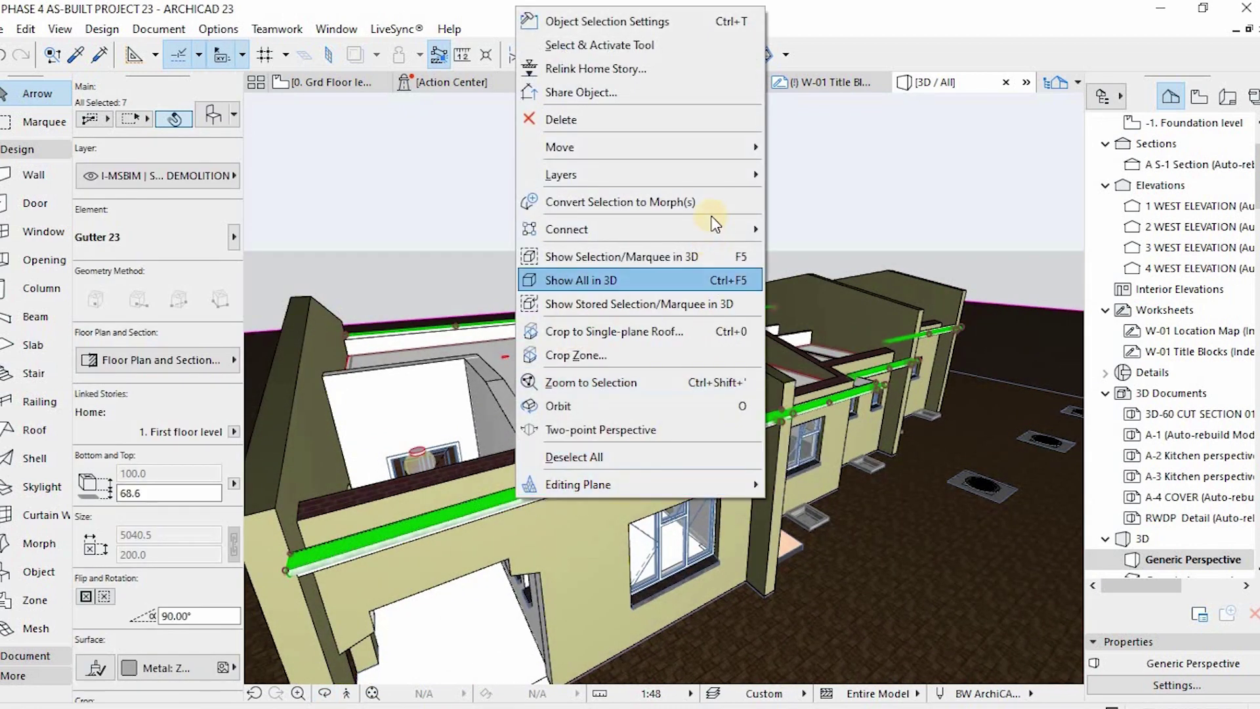
mouse_move(719, 175)
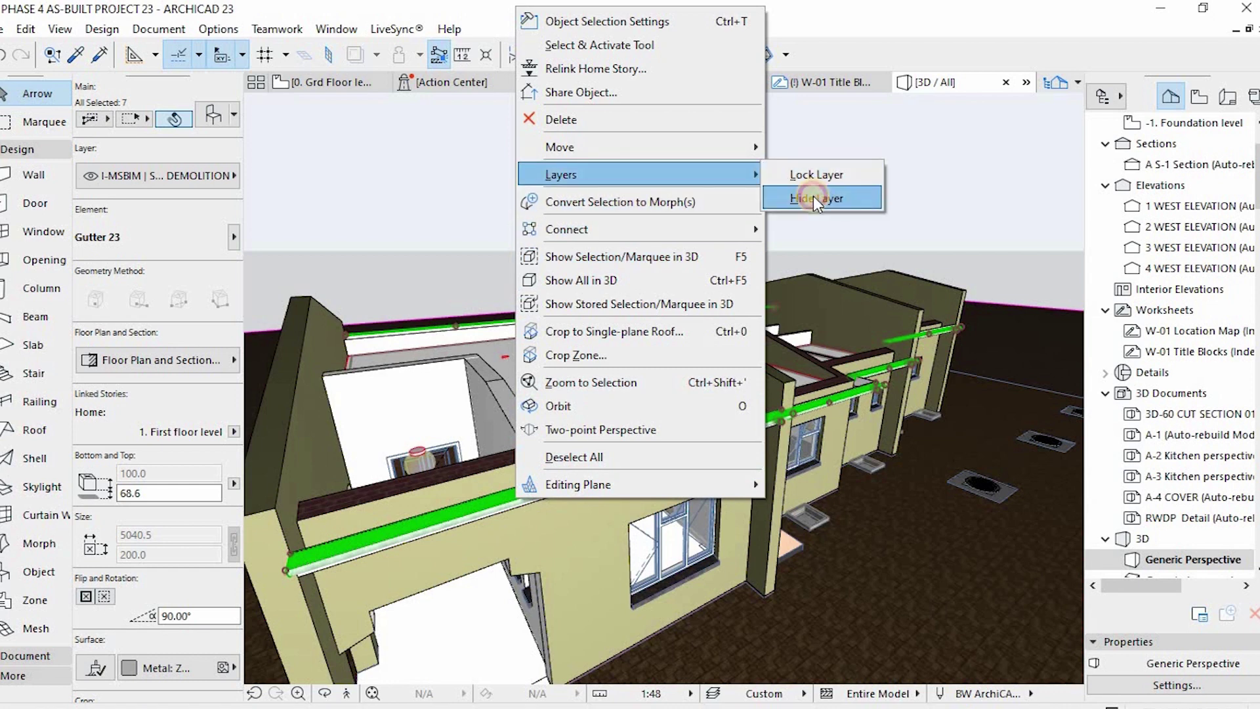
left_click(814, 196)
- Hide the gypsum-board slab layer along the wall tops
left_click(563, 492)
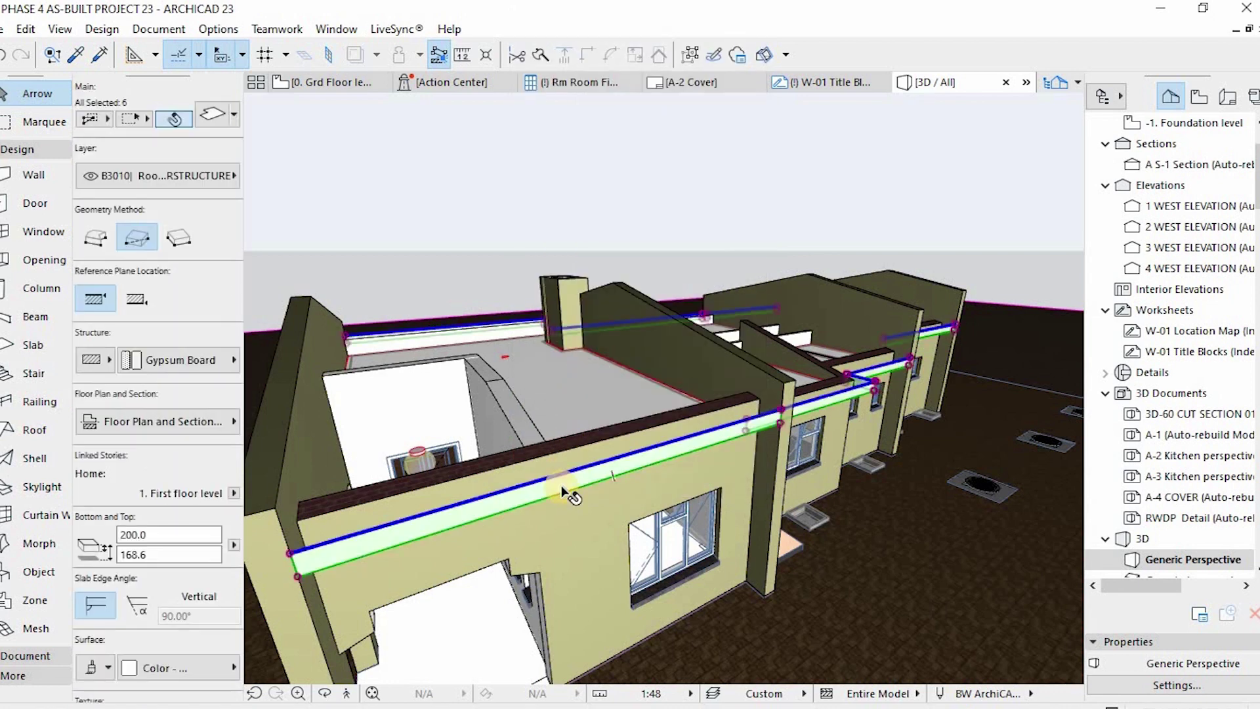
right_click(563, 487)
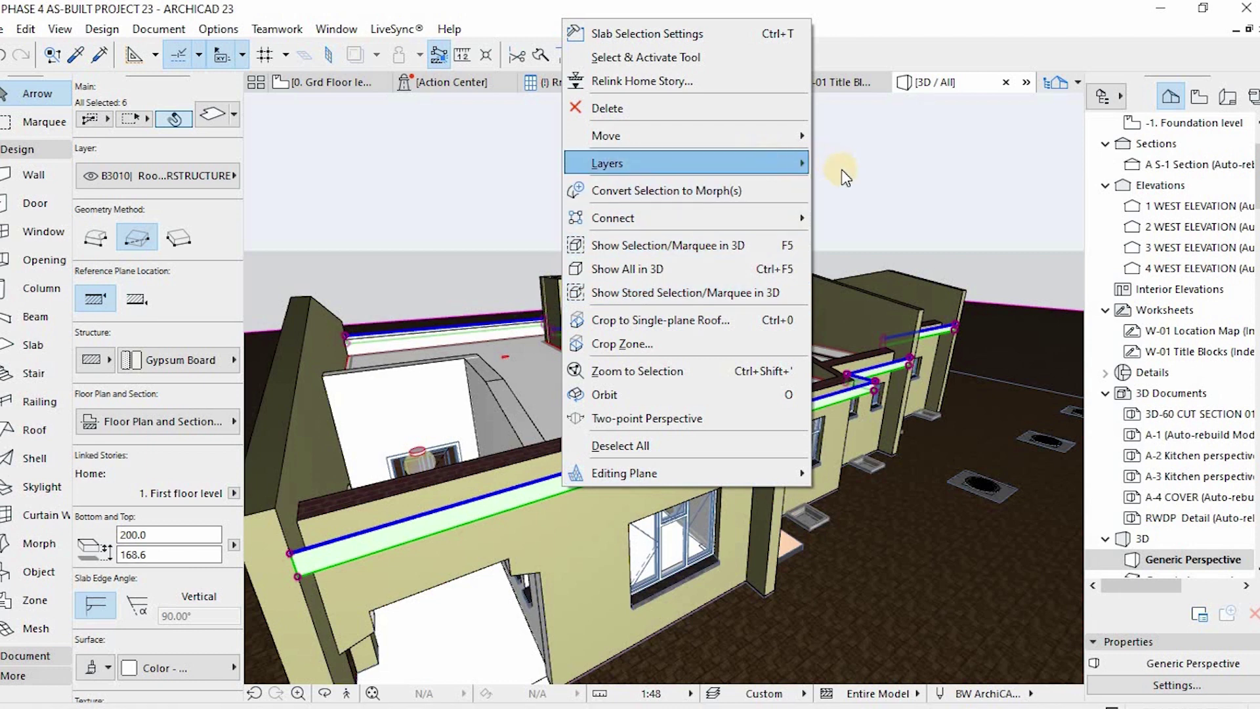
mouse_move(842, 170)
left_click(876, 184)
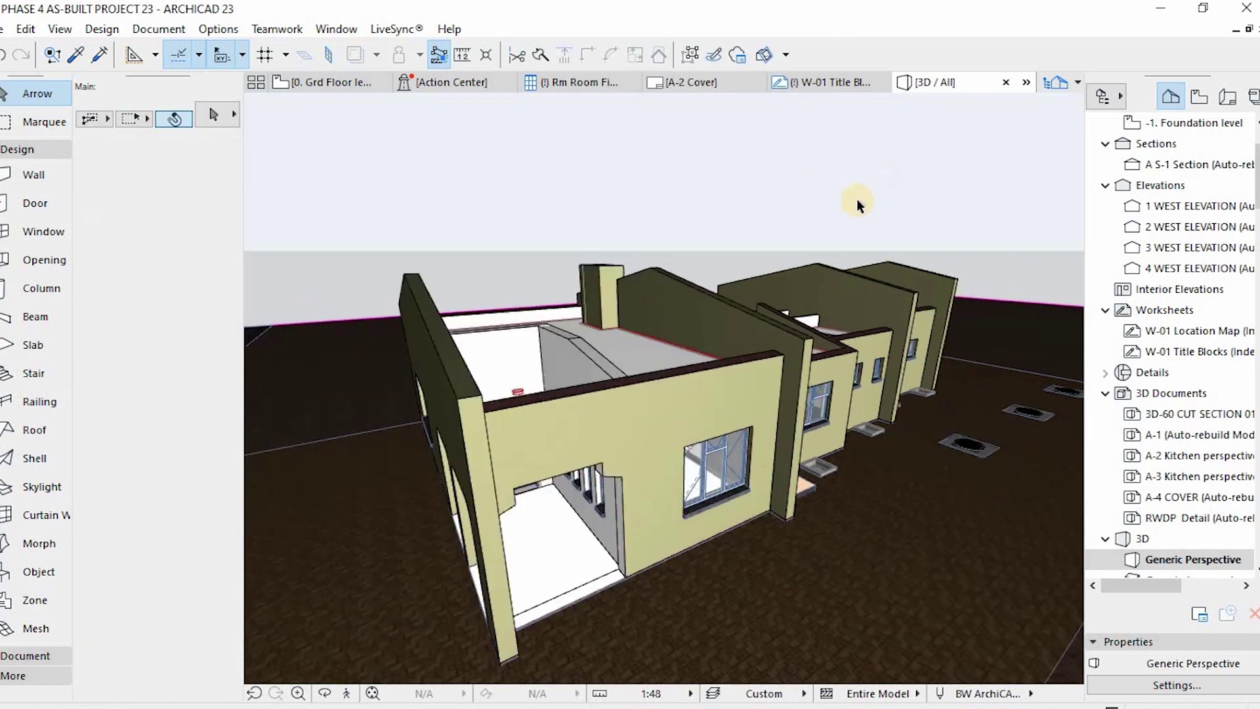
- Hide the exterior walls' layer
left_click(539, 350)
right_click(539, 351)
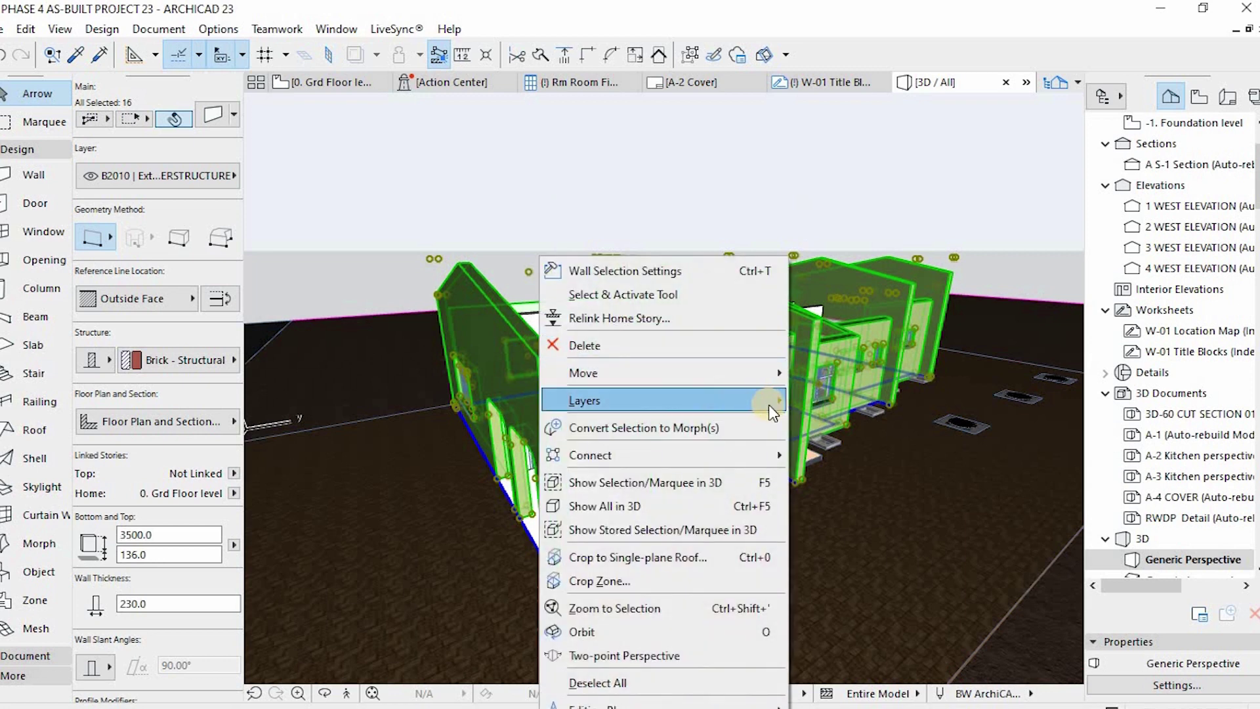
mouse_move(755, 401)
left_click(831, 425)
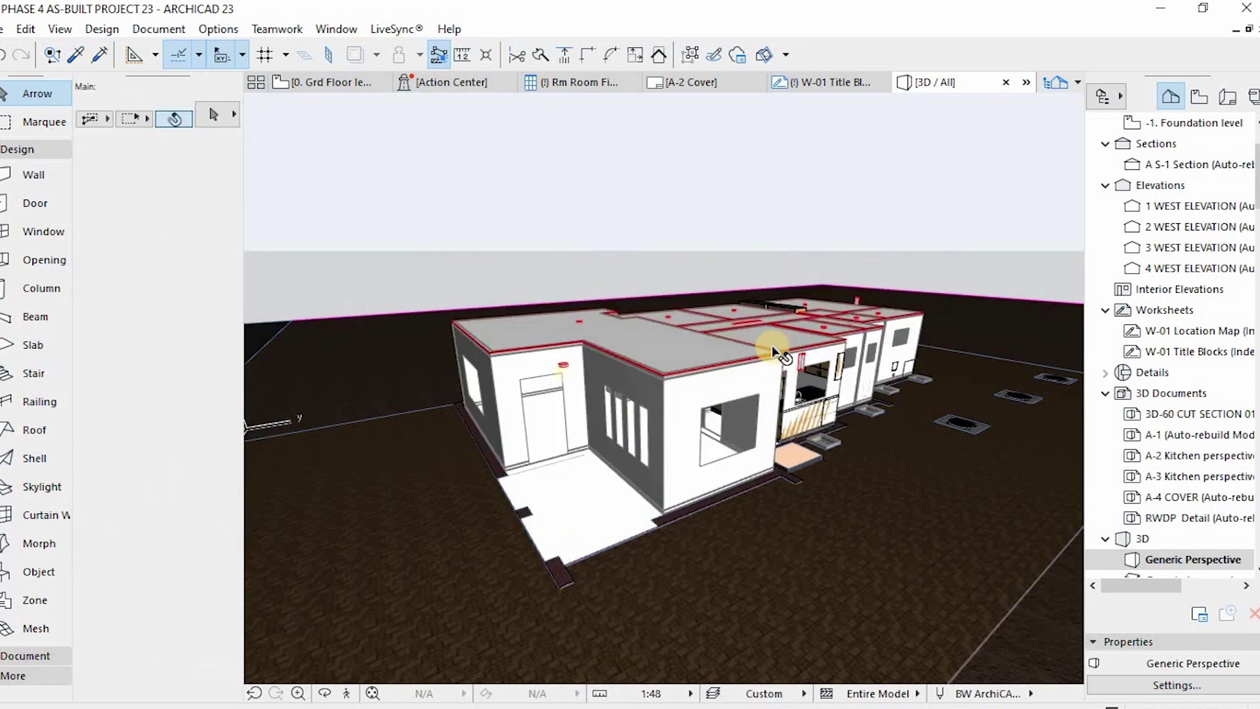
- Select all remaining elements and hide the ceiling and interior wall layers
scroll(737, 352, "up", 10)
key("ctrl+a")
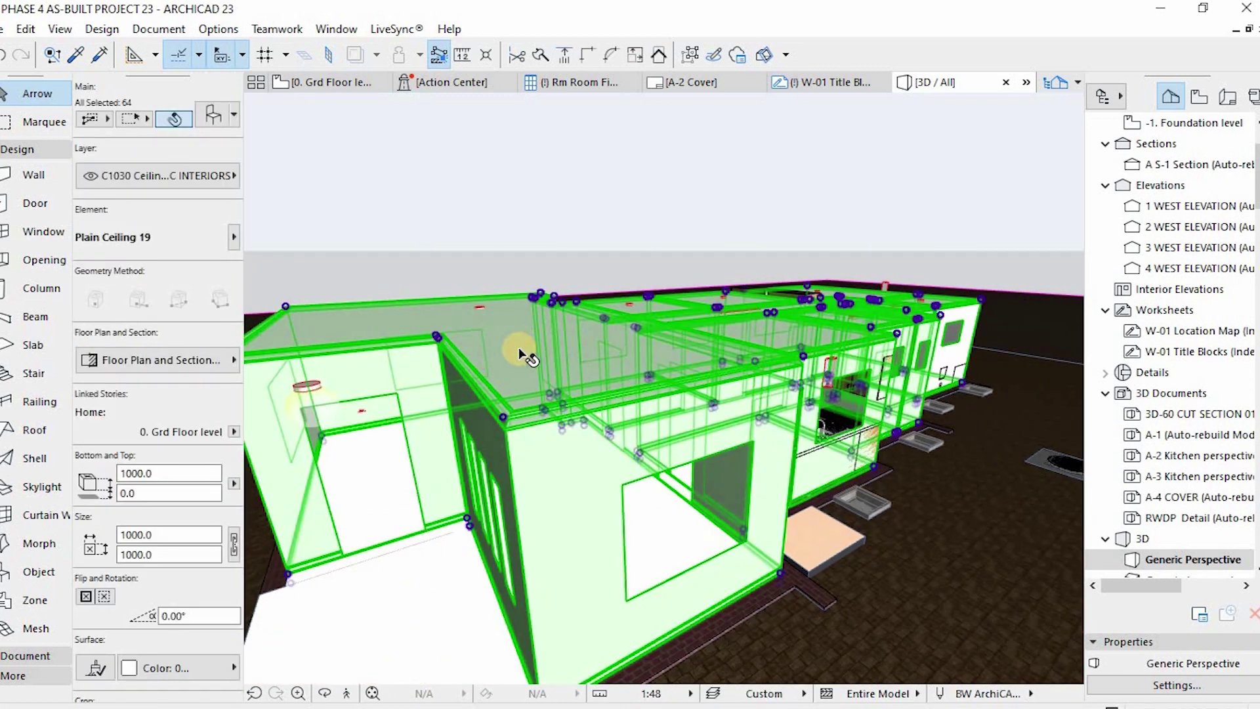
right_click(618, 368)
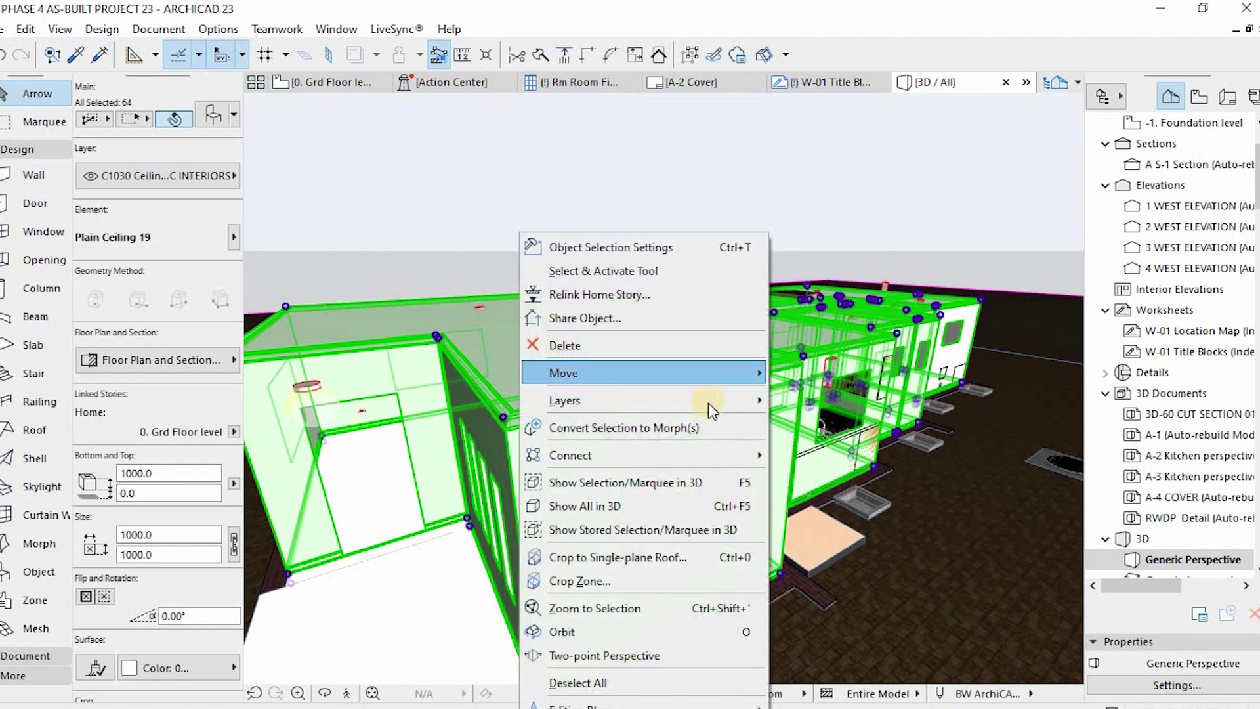
mouse_move(755, 401)
left_click(827, 420)
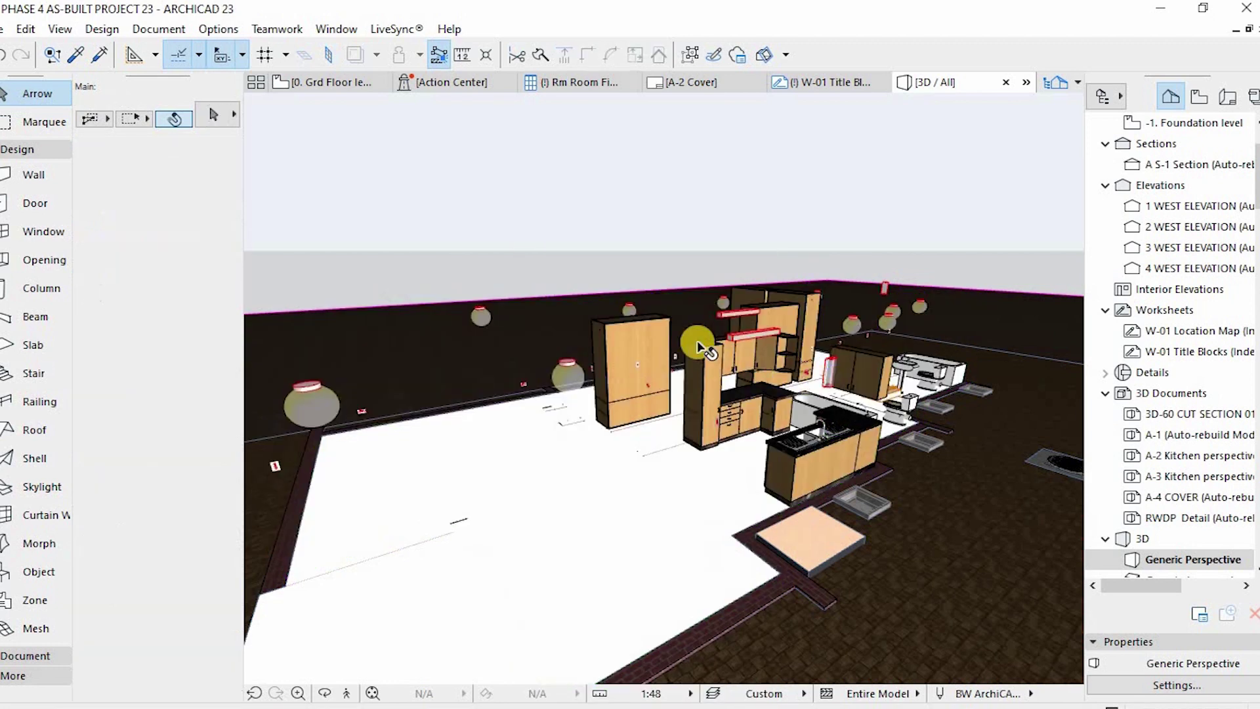
- Hide the ceiling lamps' layer
scroll(645, 312, "down", 5)
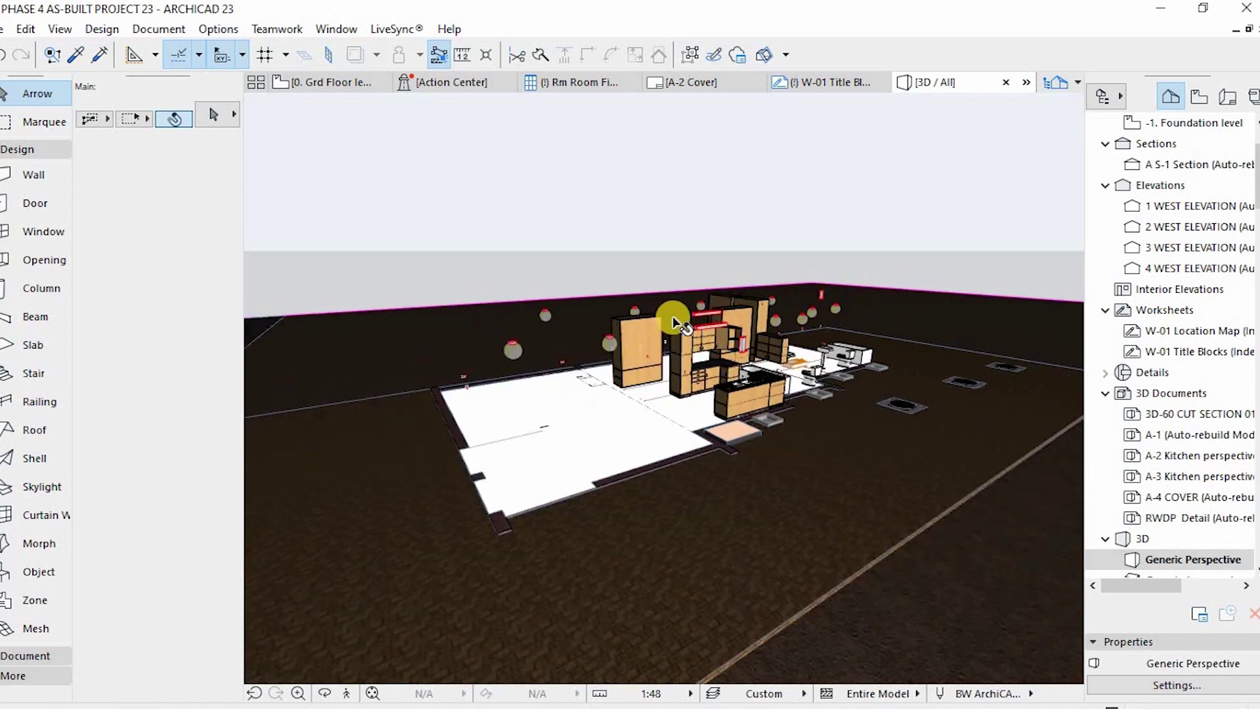
scroll(695, 325, "up", 6)
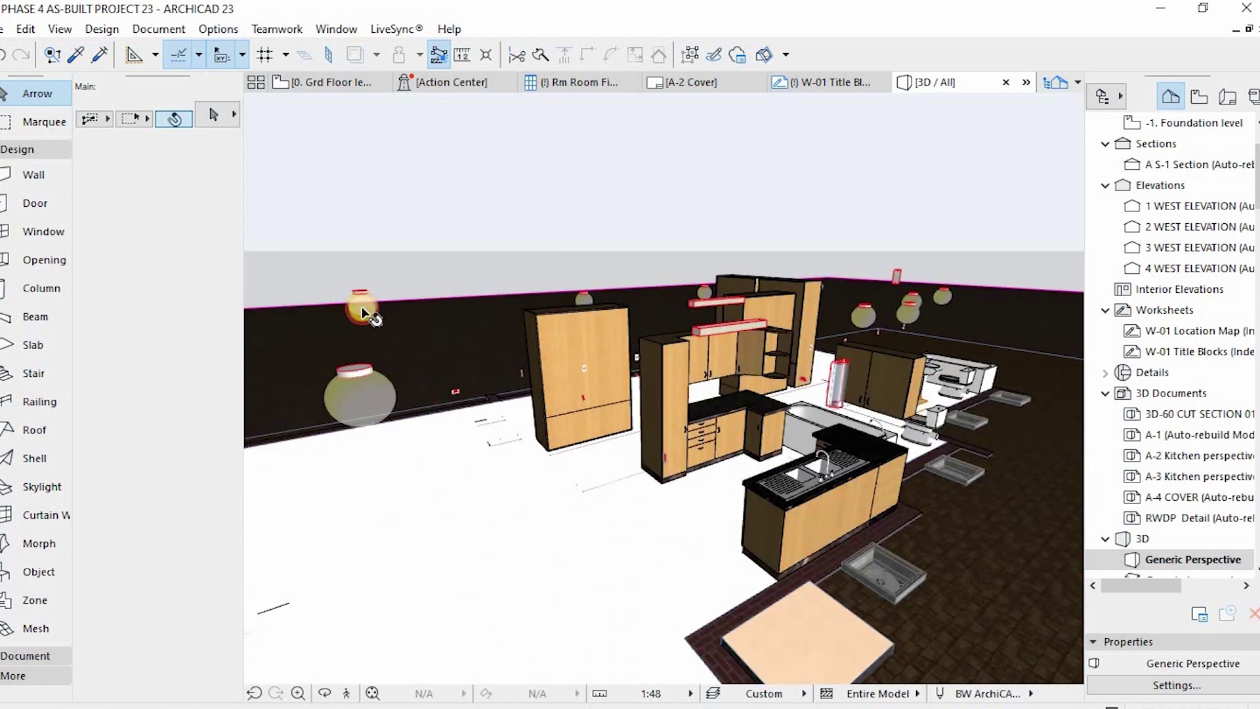
left_click(361, 306)
right_click(362, 306)
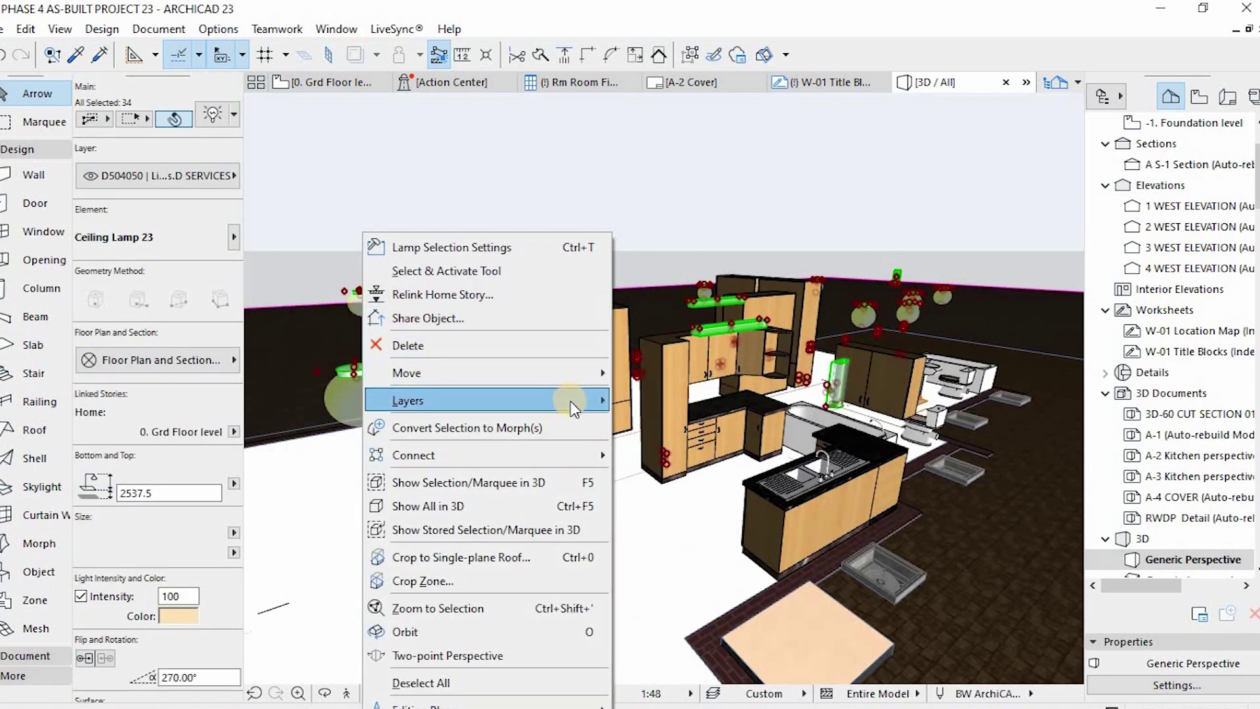
mouse_move(570, 401)
left_click(678, 424)
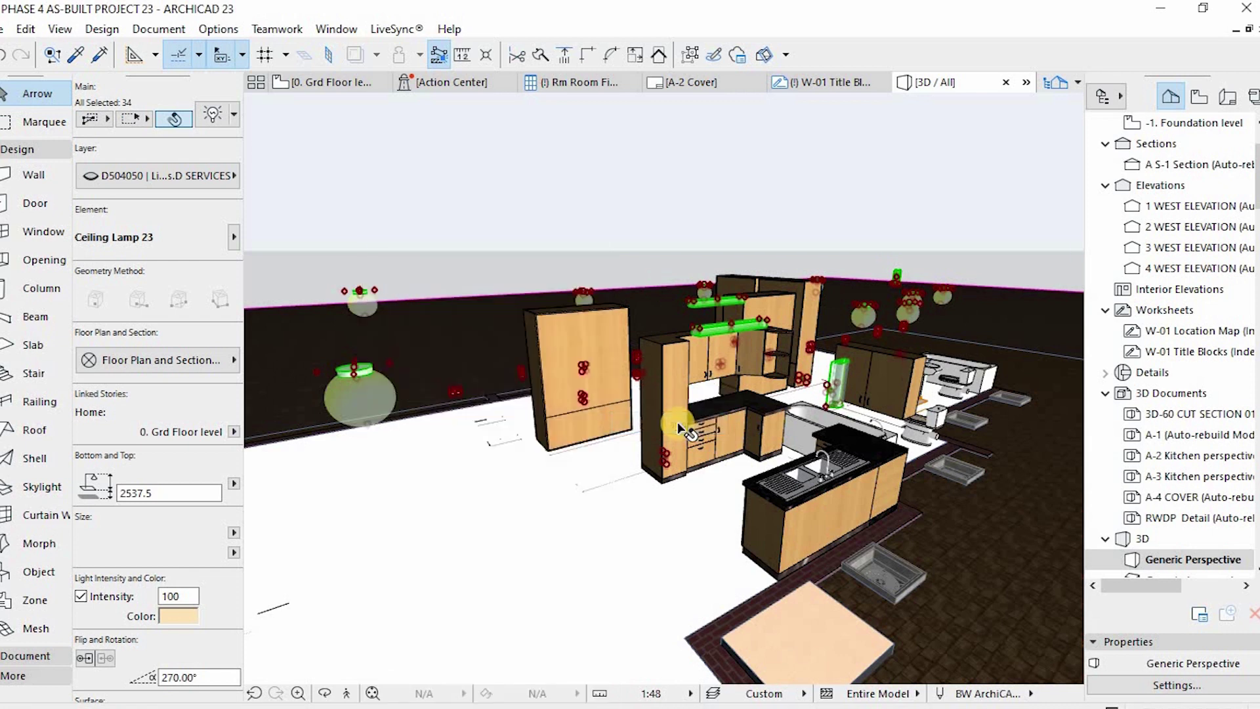
- Hide the furnishings layer with the wardrobes and cabinets
left_click(597, 340)
right_click(597, 341)
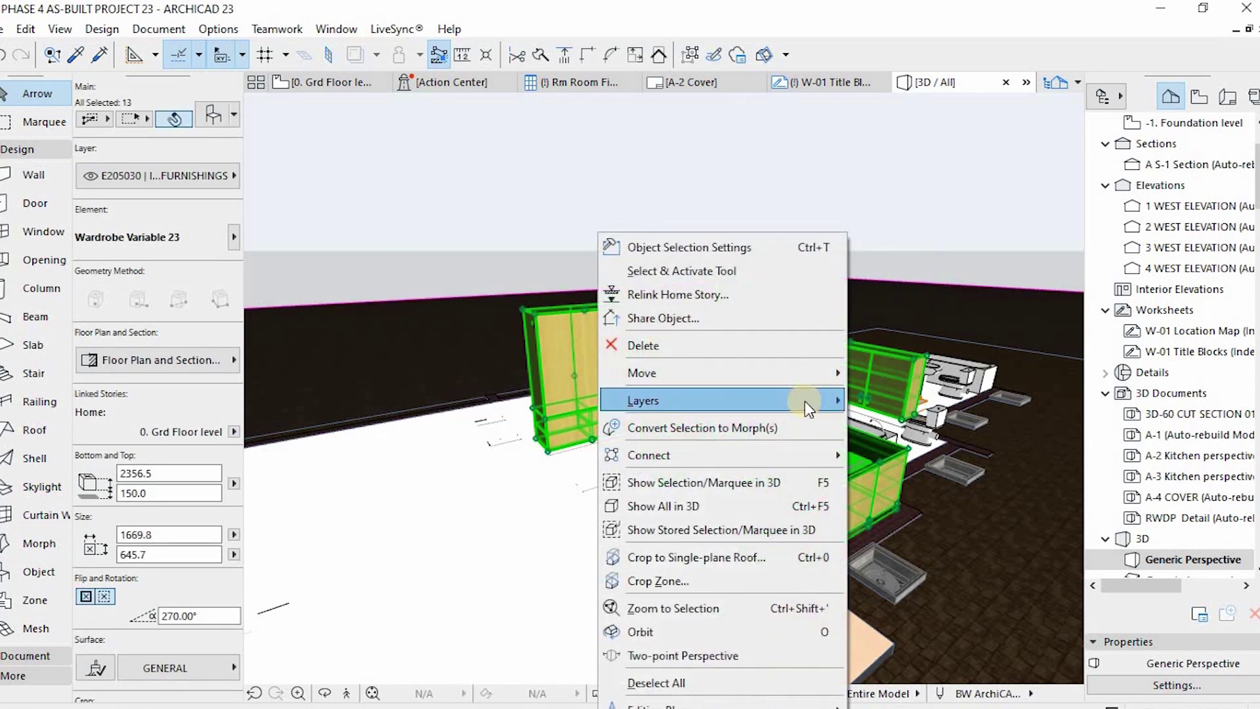
mouse_move(855, 408)
left_click(898, 422)
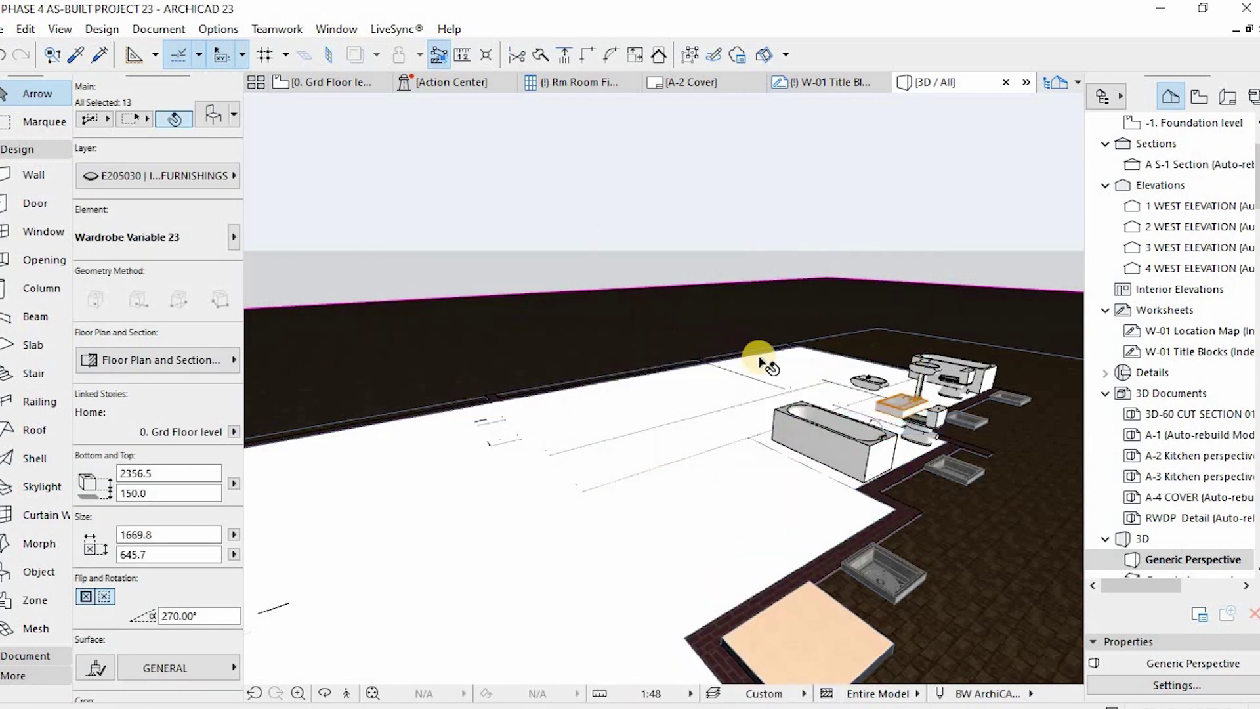
- Hide the bathtub and bathroom fixtures' layer, then zoom to the whole floor slab
scroll(765, 365, "down", 5)
scroll(775, 394, "up", 5)
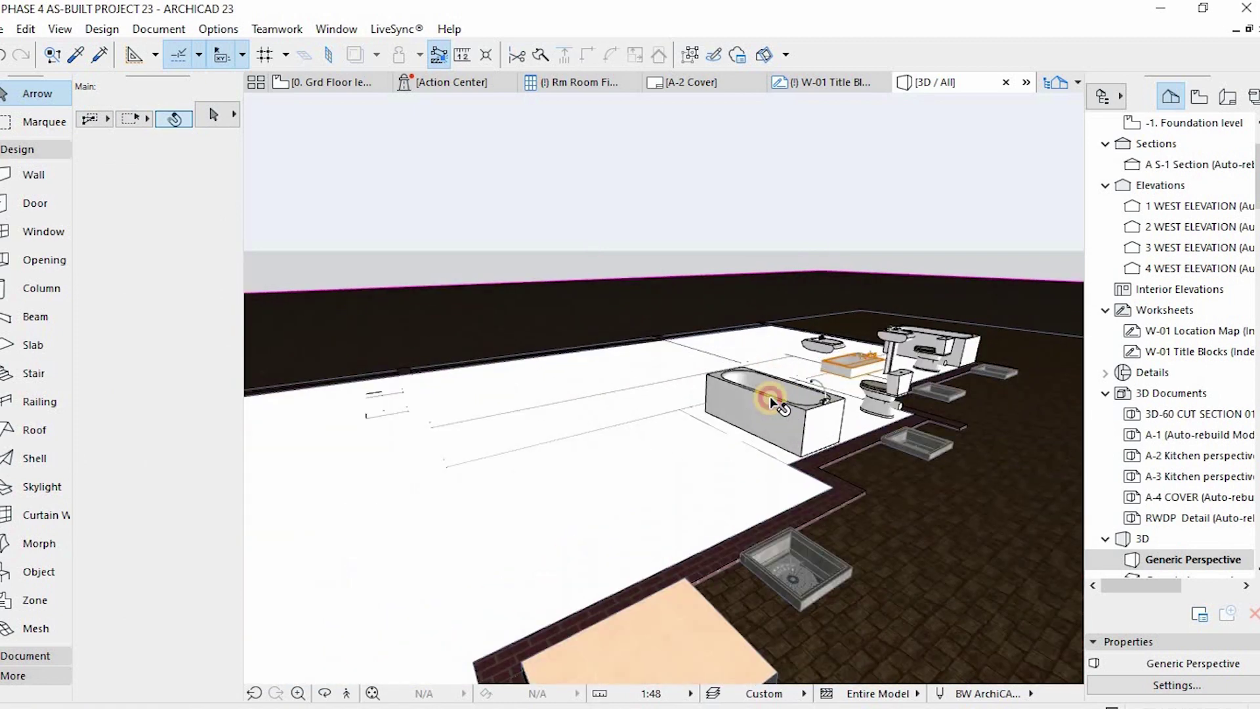
left_click(772, 401)
right_click(770, 400)
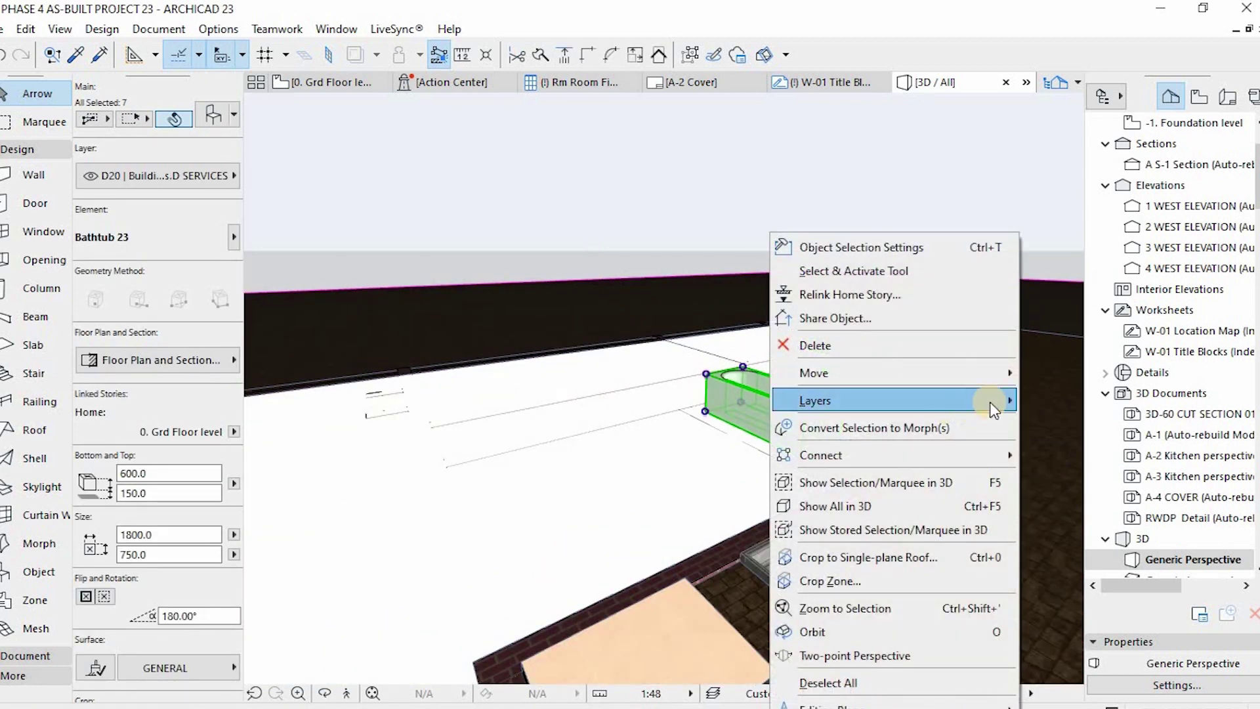
mouse_move(990, 401)
left_click(1045, 423)
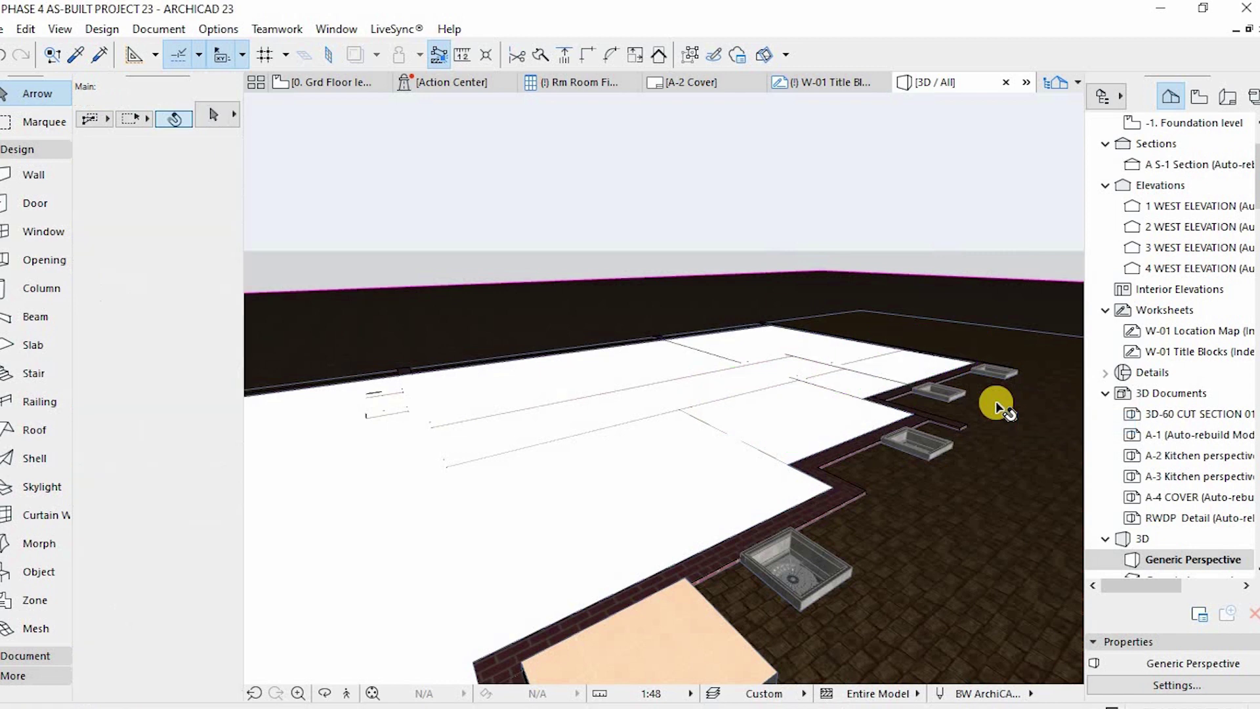
scroll(919, 436, "down", 3)
scroll(884, 424, "down", 3)
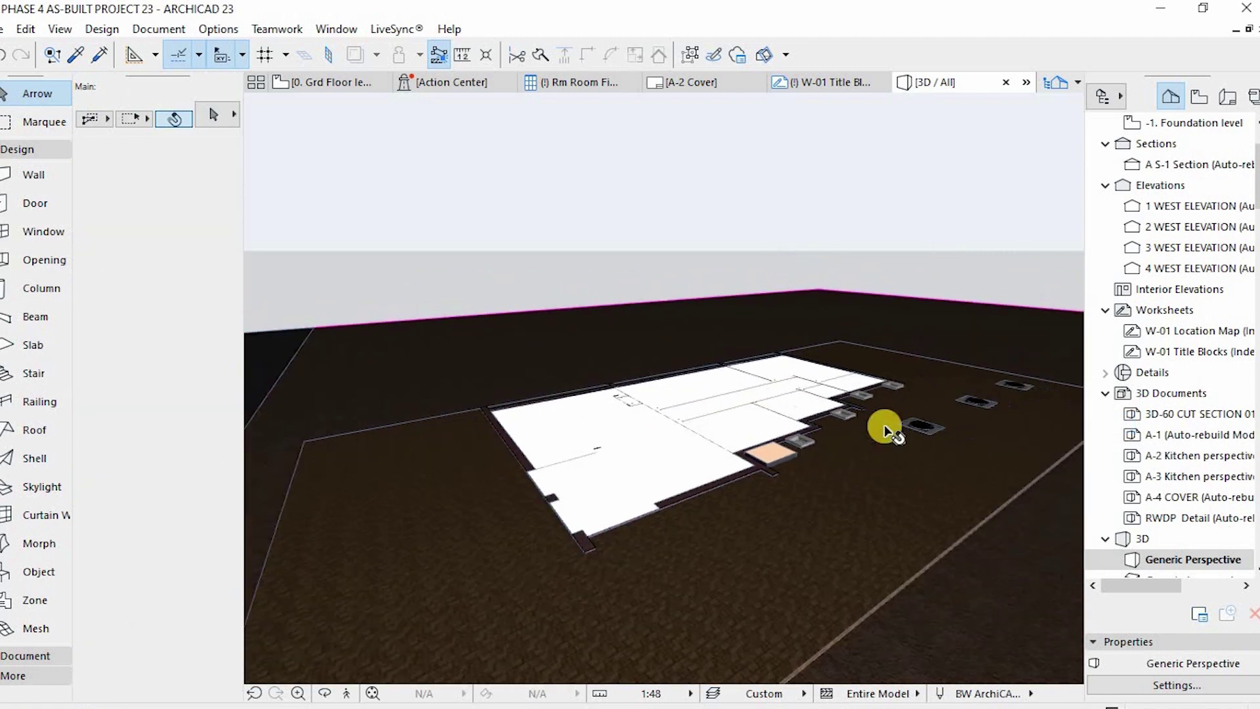
scroll(884, 424, "up", 3)
- Hide the drain fixtures' layer
left_click(935, 423)
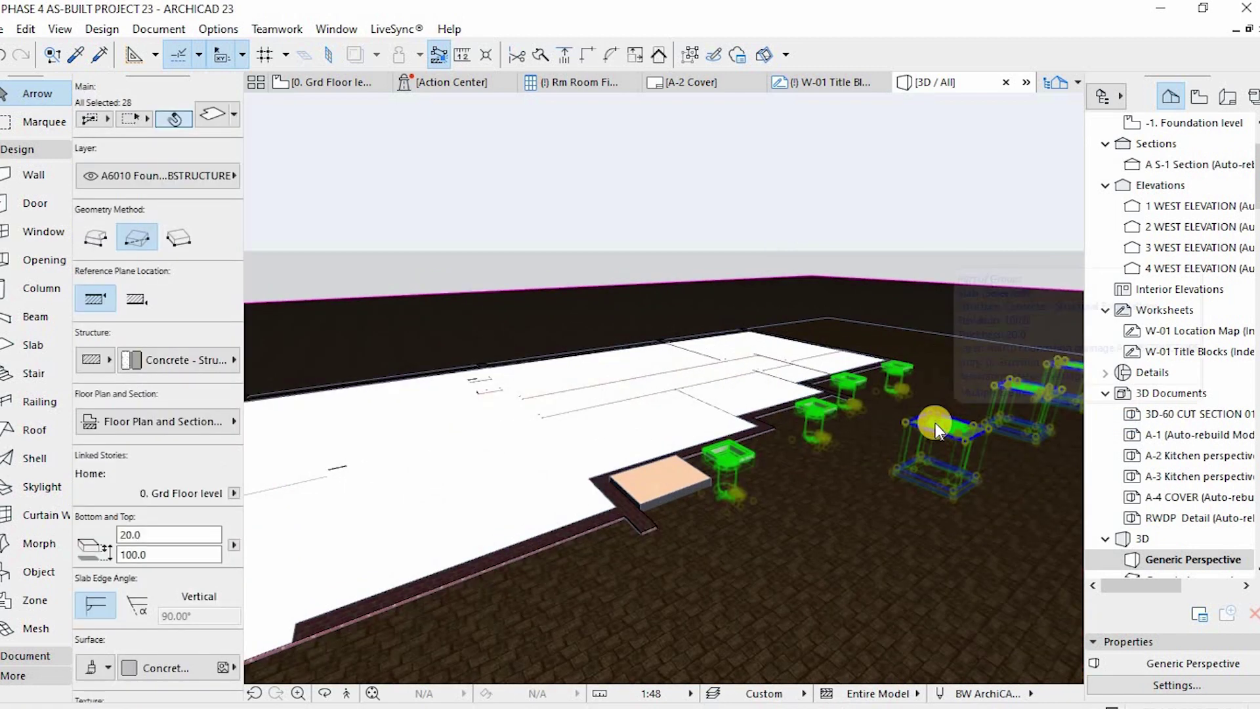
right_click(935, 423)
mouse_move(1010, 397)
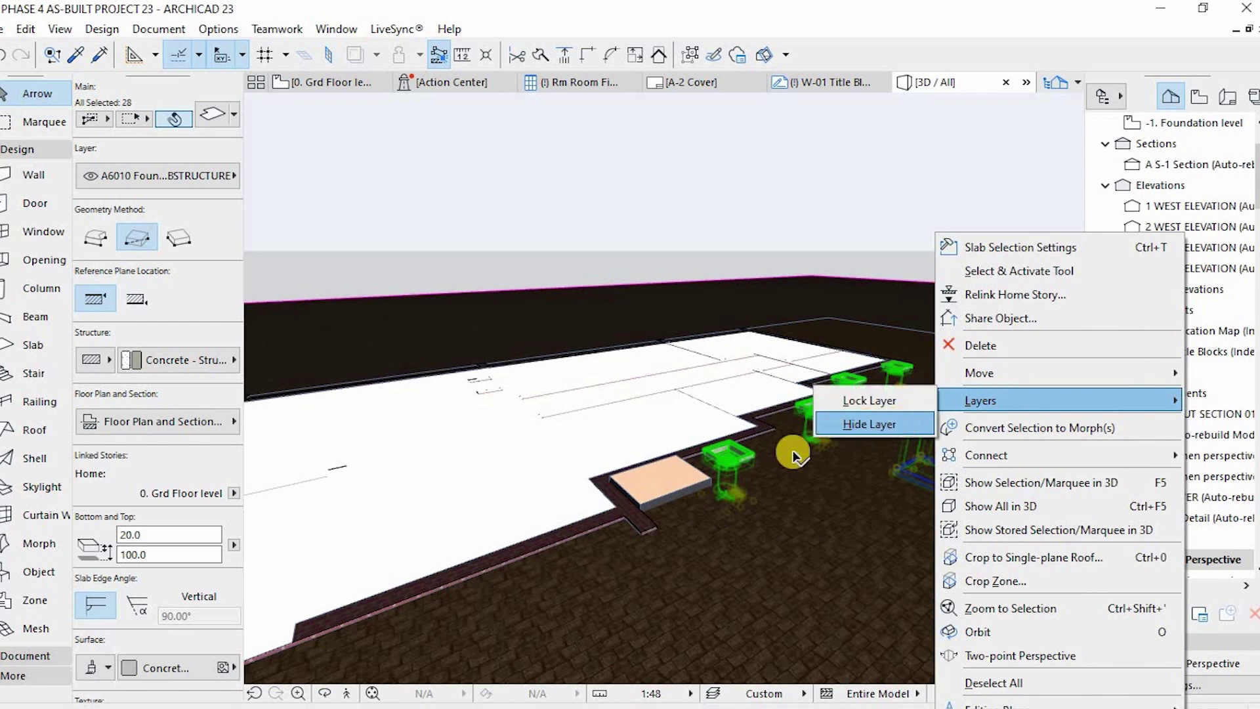
left_click(828, 426)
- Hide the floor slab's layer
middle_click_drag(784, 430, 612, 430, "shift")
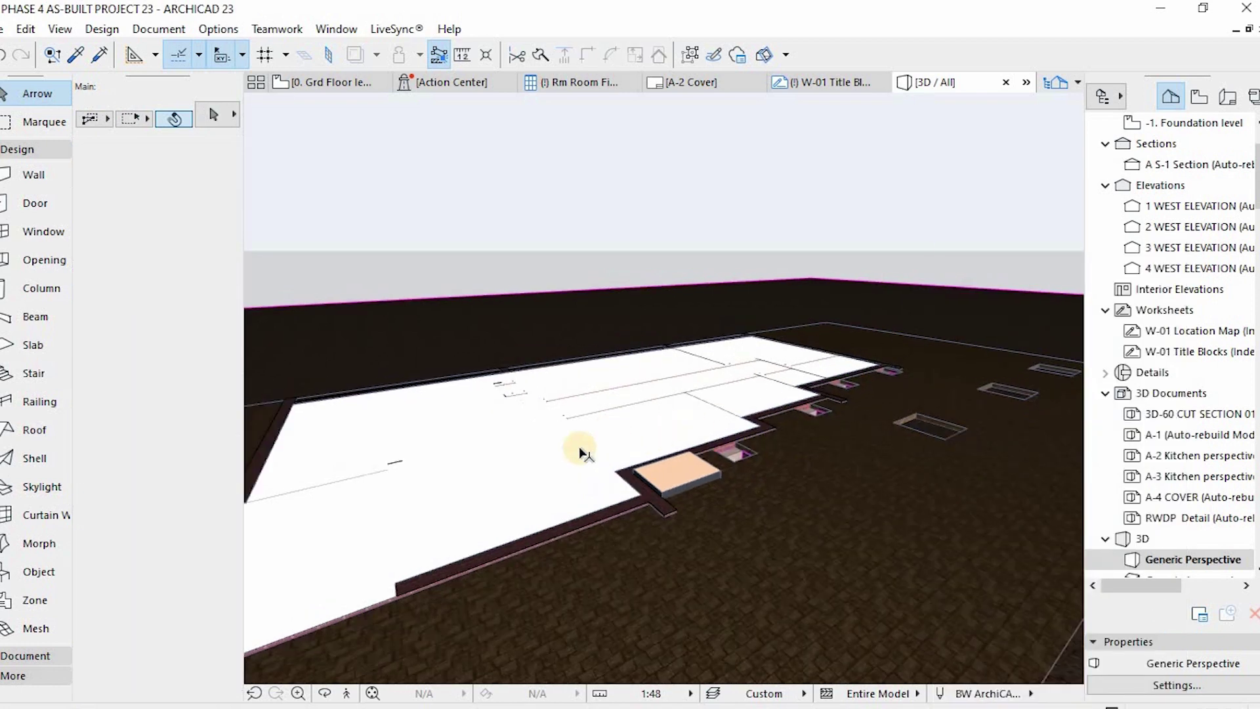
left_click(525, 469)
right_click(528, 466)
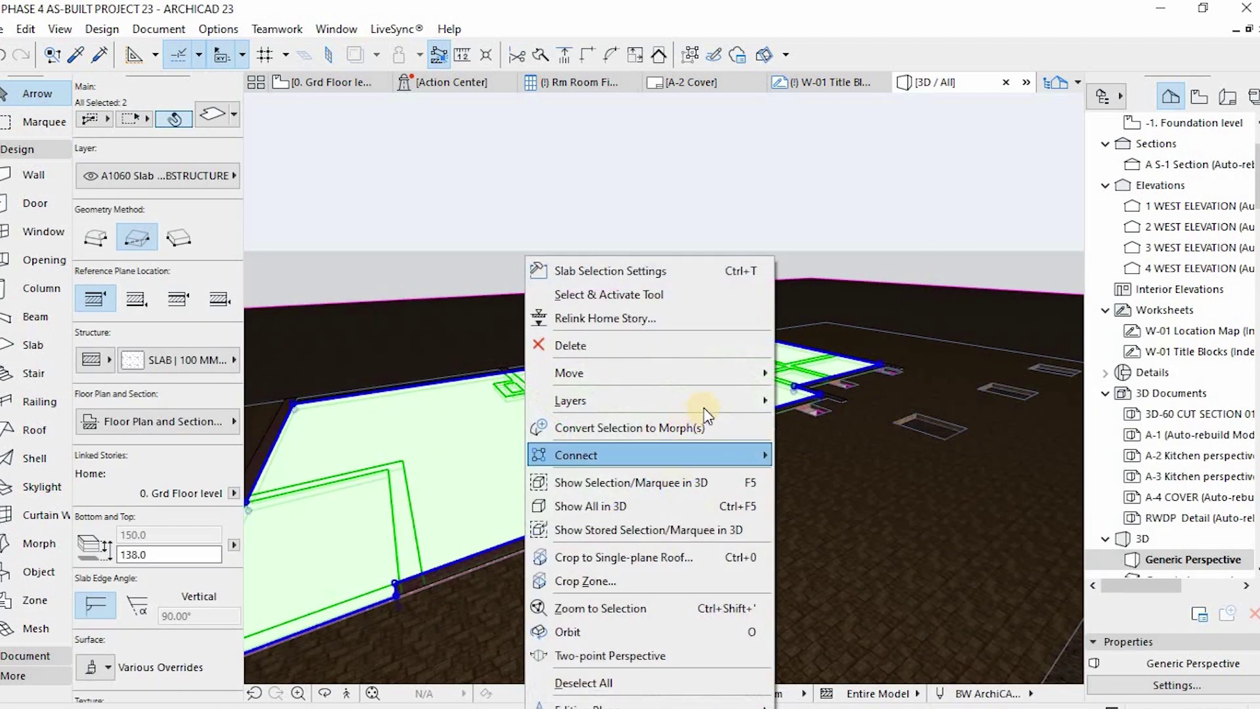
mouse_move(822, 415)
left_click(833, 500)
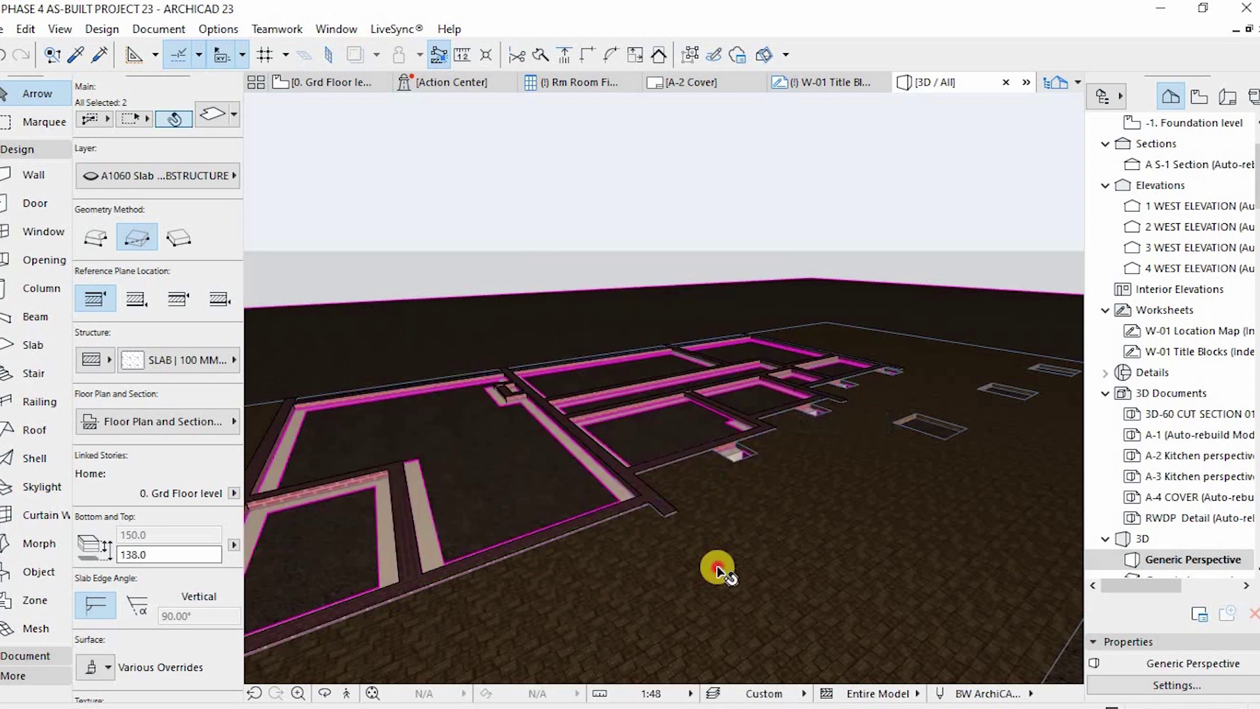
- Hide the site paving layer and select all the foundation walls
key("ctrl+a")
right_click(685, 570)
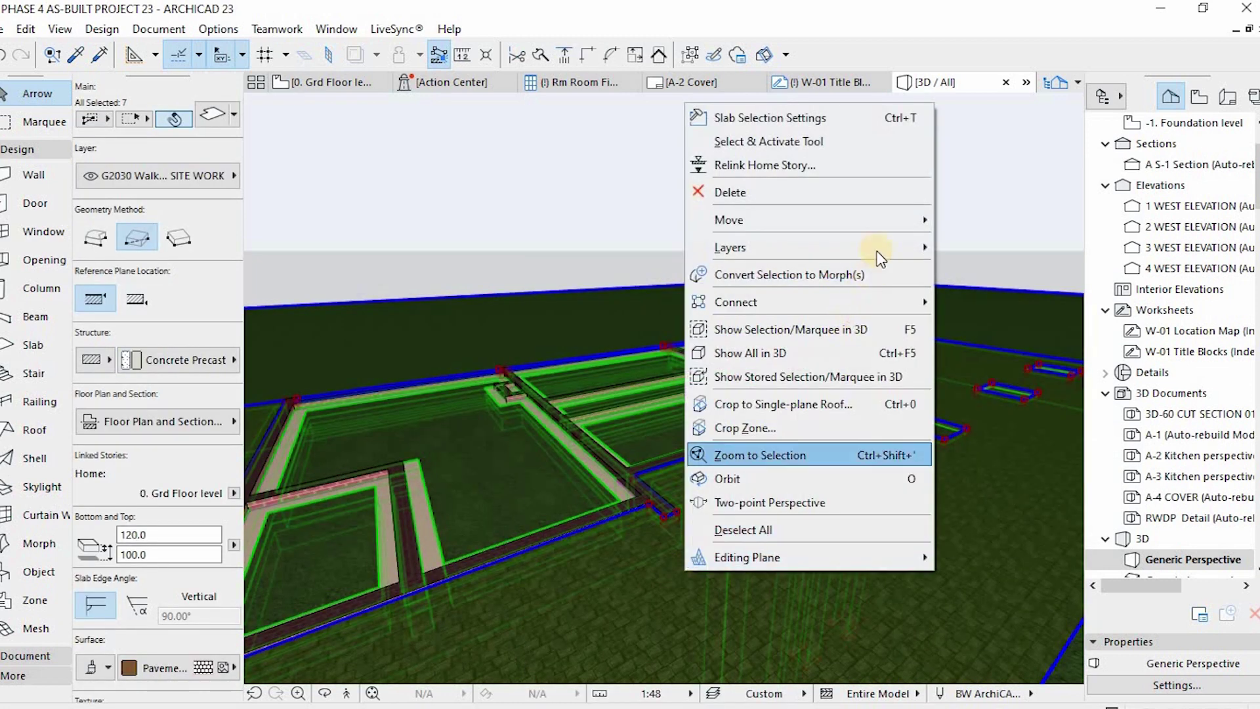
left_click(974, 268)
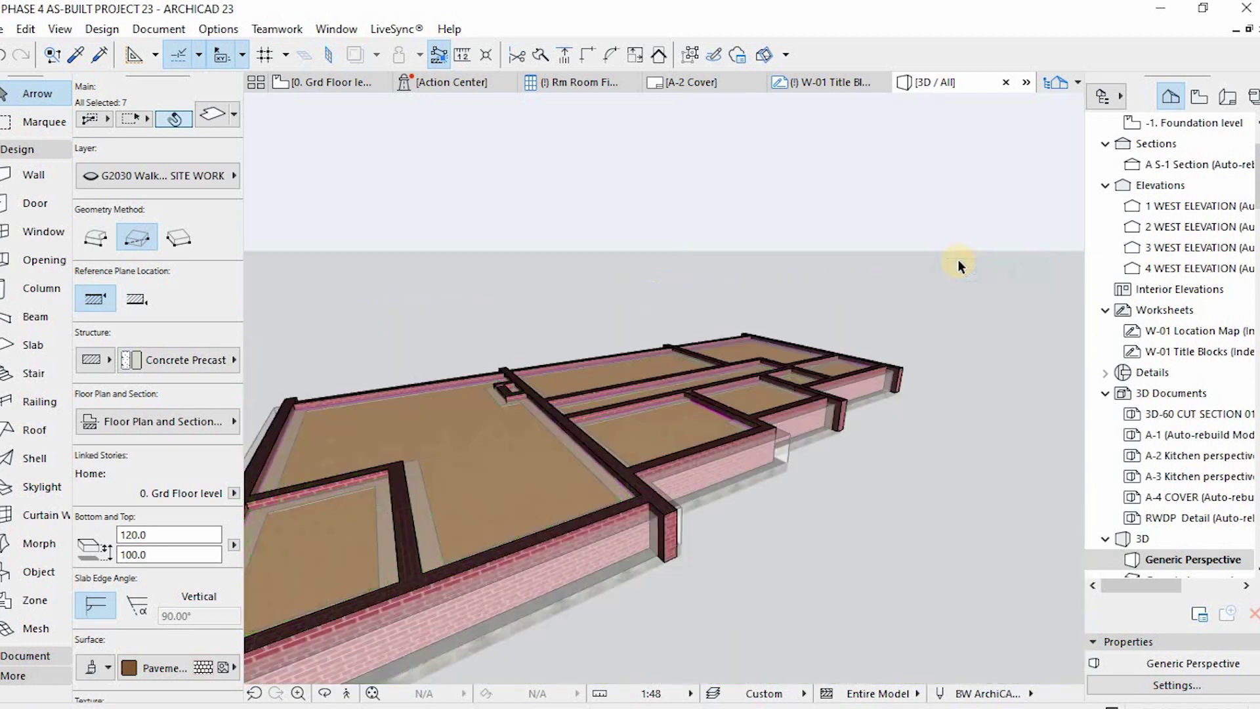
middle_click_drag(661, 439, 630, 436, "shift")
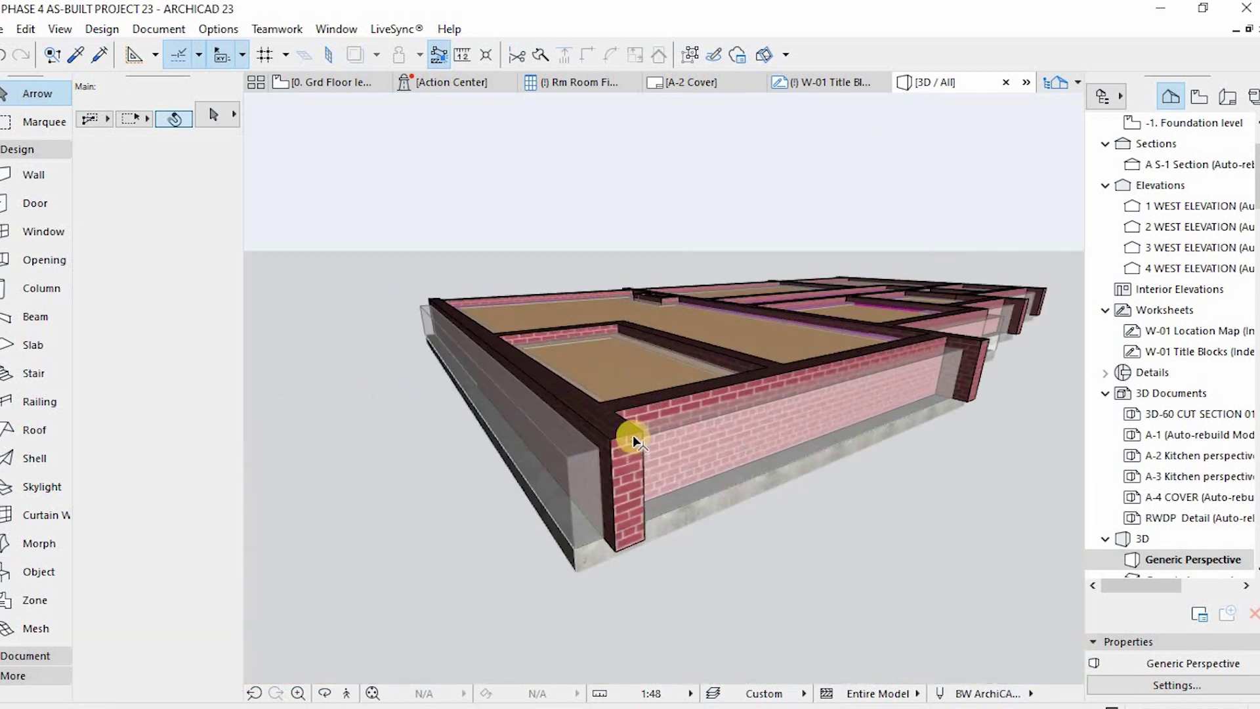
key("ctrl+a")
right_click(627, 433)
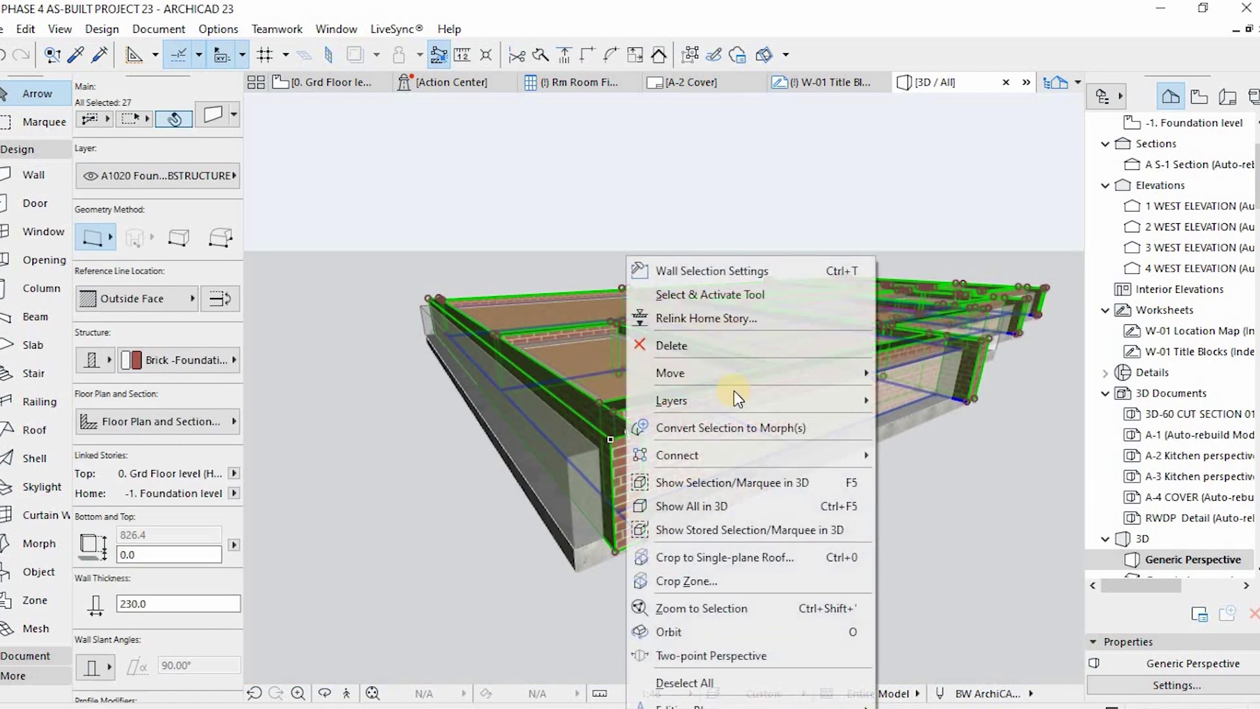
- Hide the foundation walls' layer
mouse_move(821, 396)
left_click(919, 425)
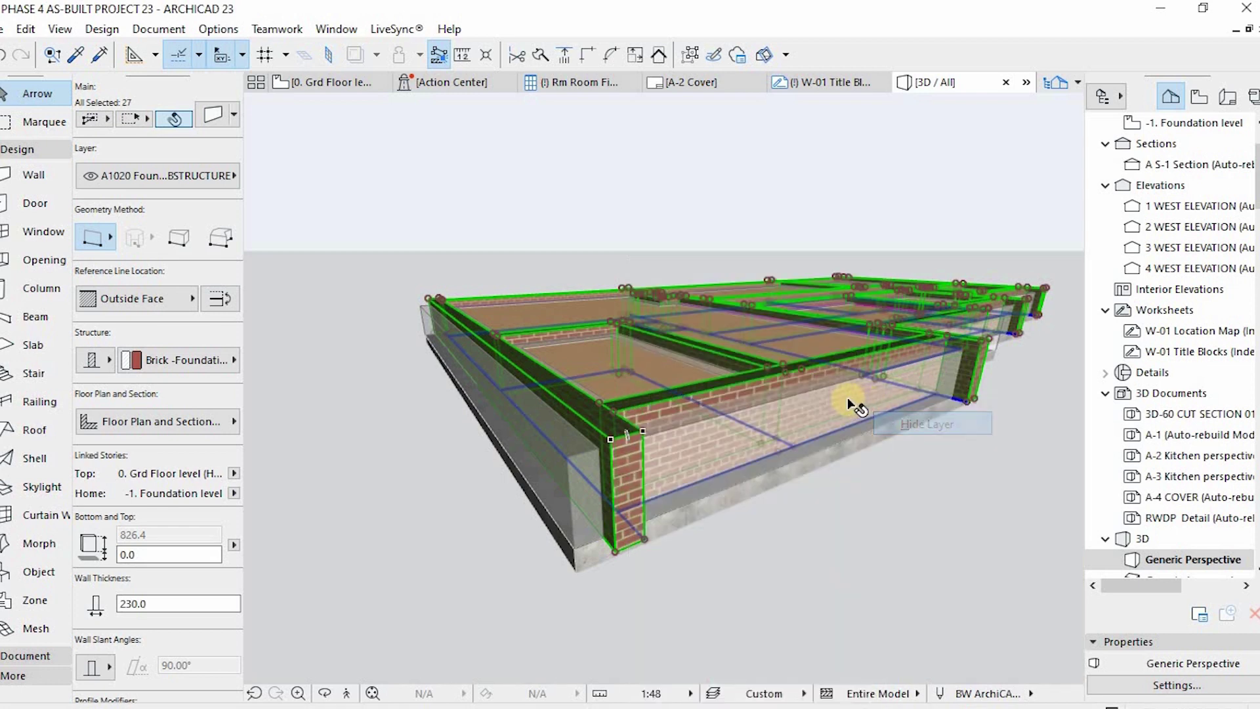
middle_click_drag(596, 497, 571, 584, "shift")
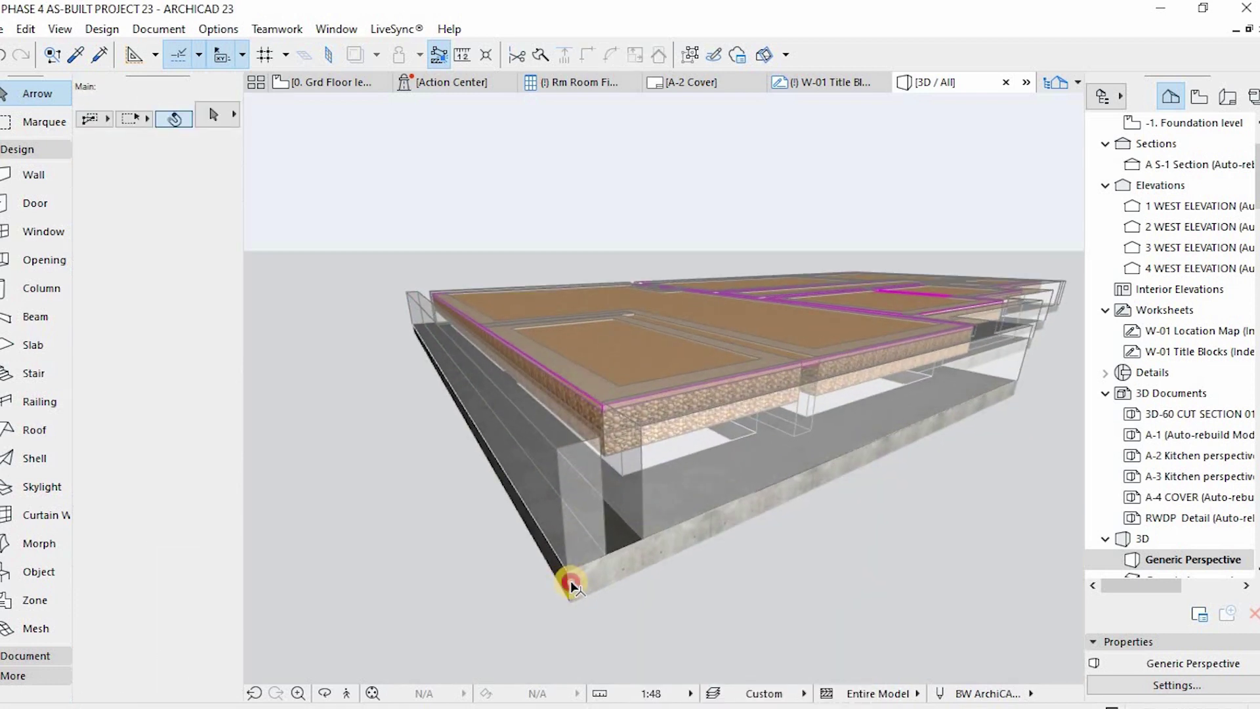
left_click(571, 584)
left_click(565, 453)
right_click(566, 455)
mouse_move(716, 156)
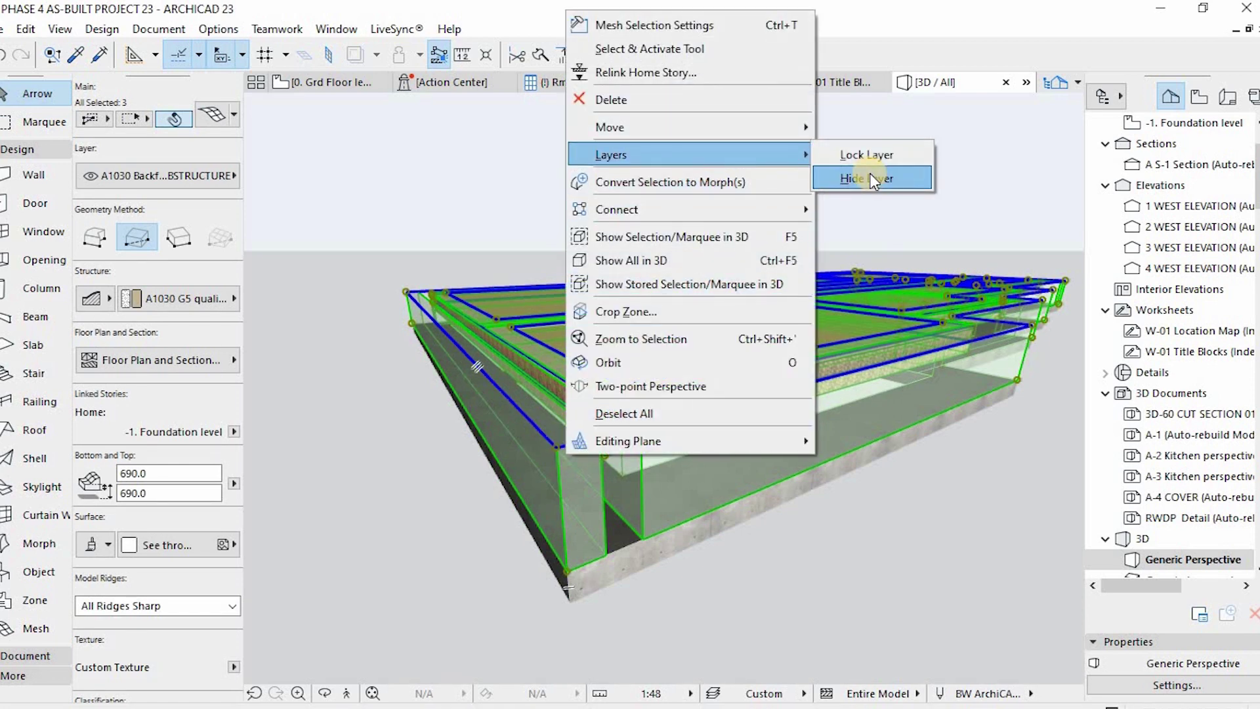
left_click(609, 570)
- Hide the footings' layer
left_click(609, 569)
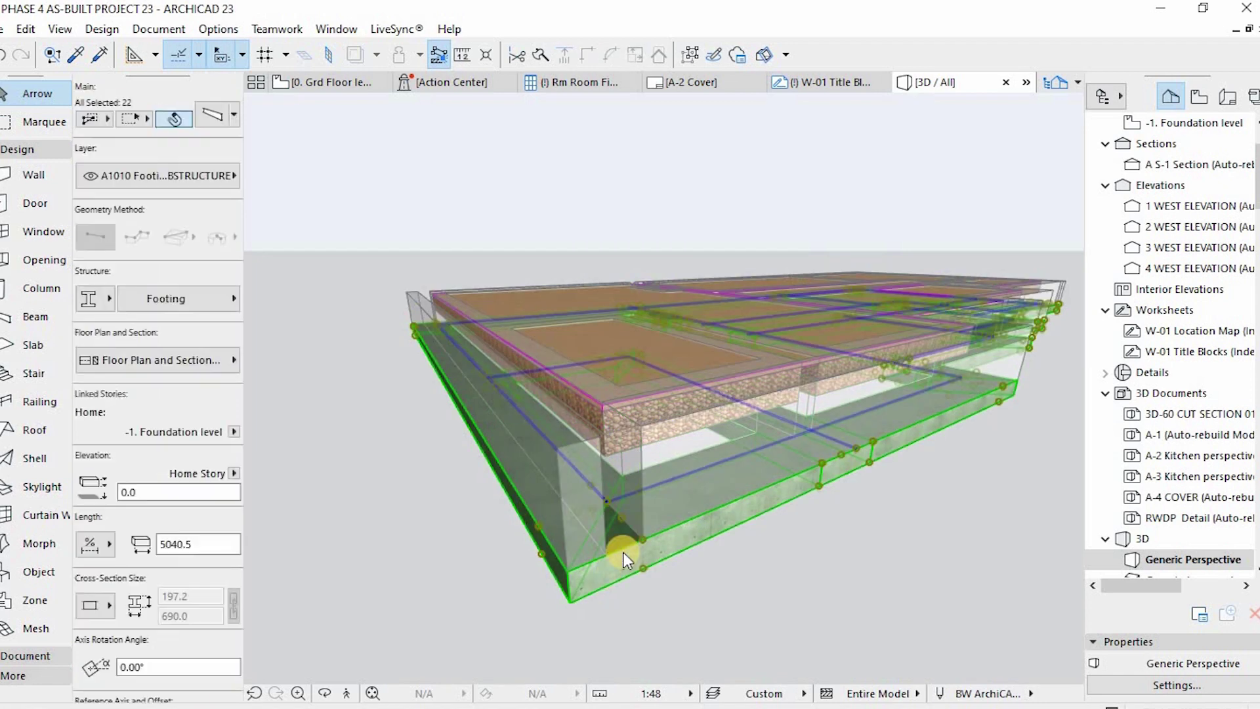
right_click(611, 572)
mouse_move(833, 248)
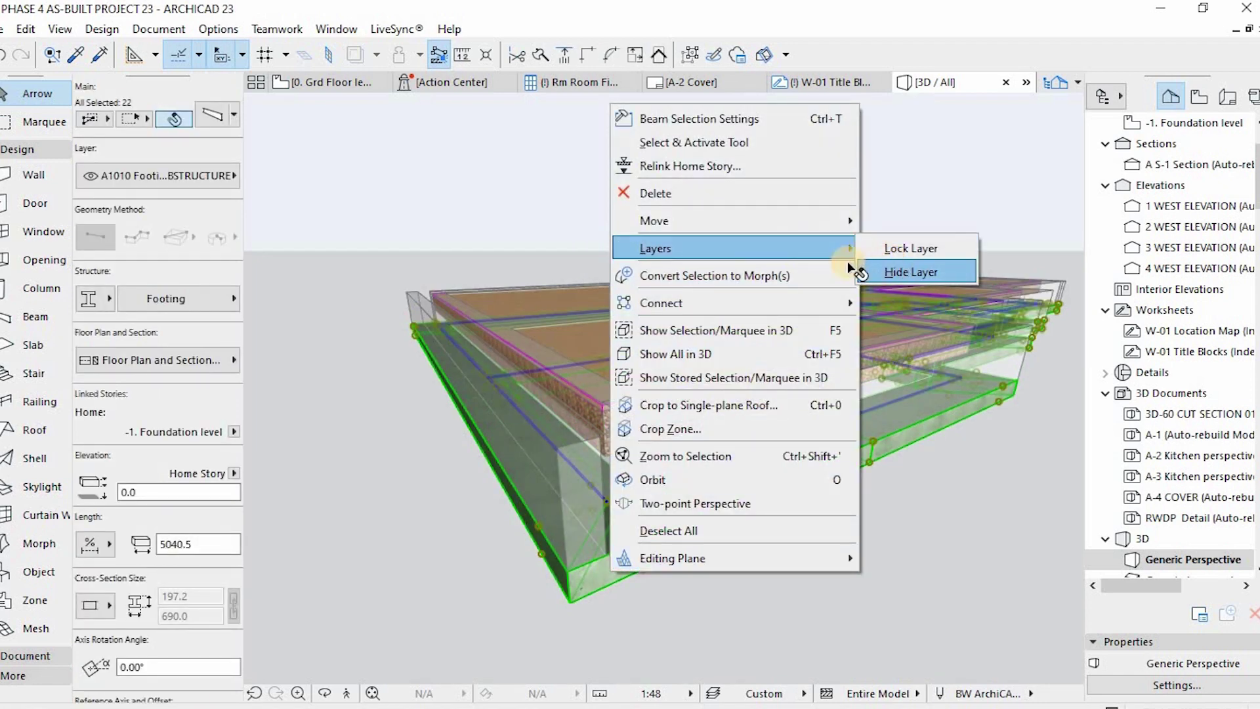
left_click(896, 271)
- Hide the A1030 Backfilling mesh layer, leaving the 3D window empty
left_click(610, 392)
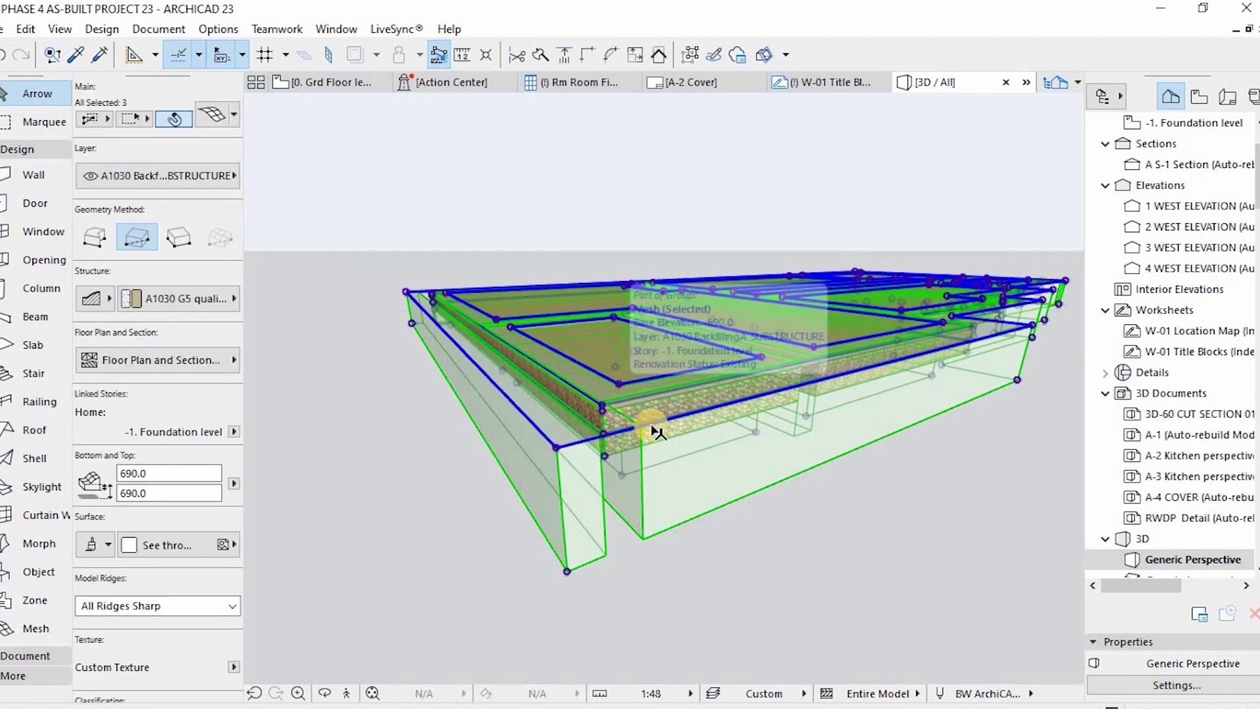
scroll(664, 427, "up", 1)
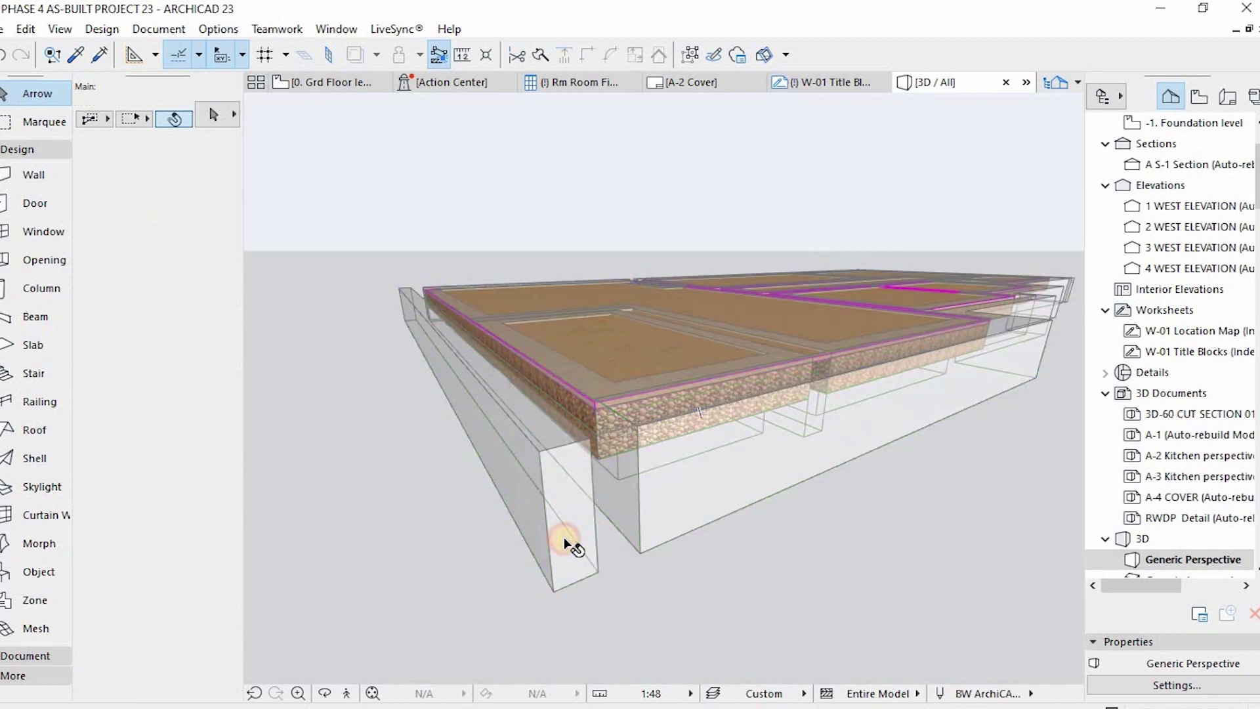
double_click(632, 446)
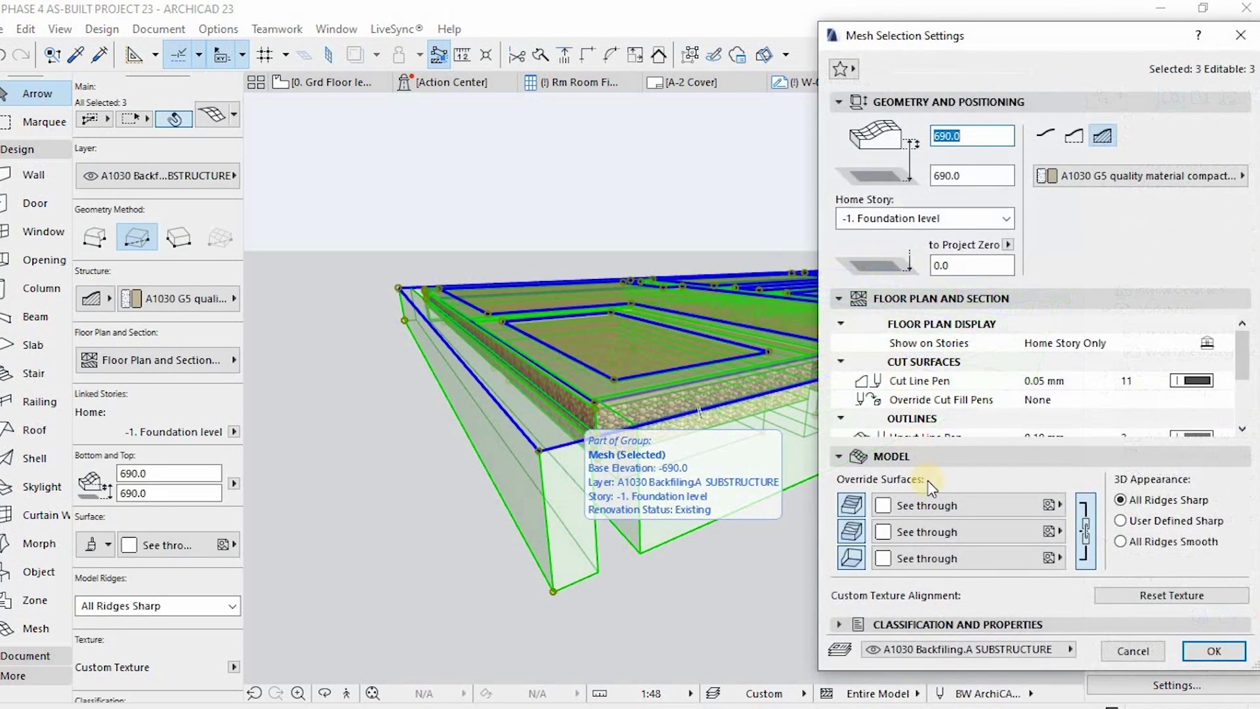
key("Escape")
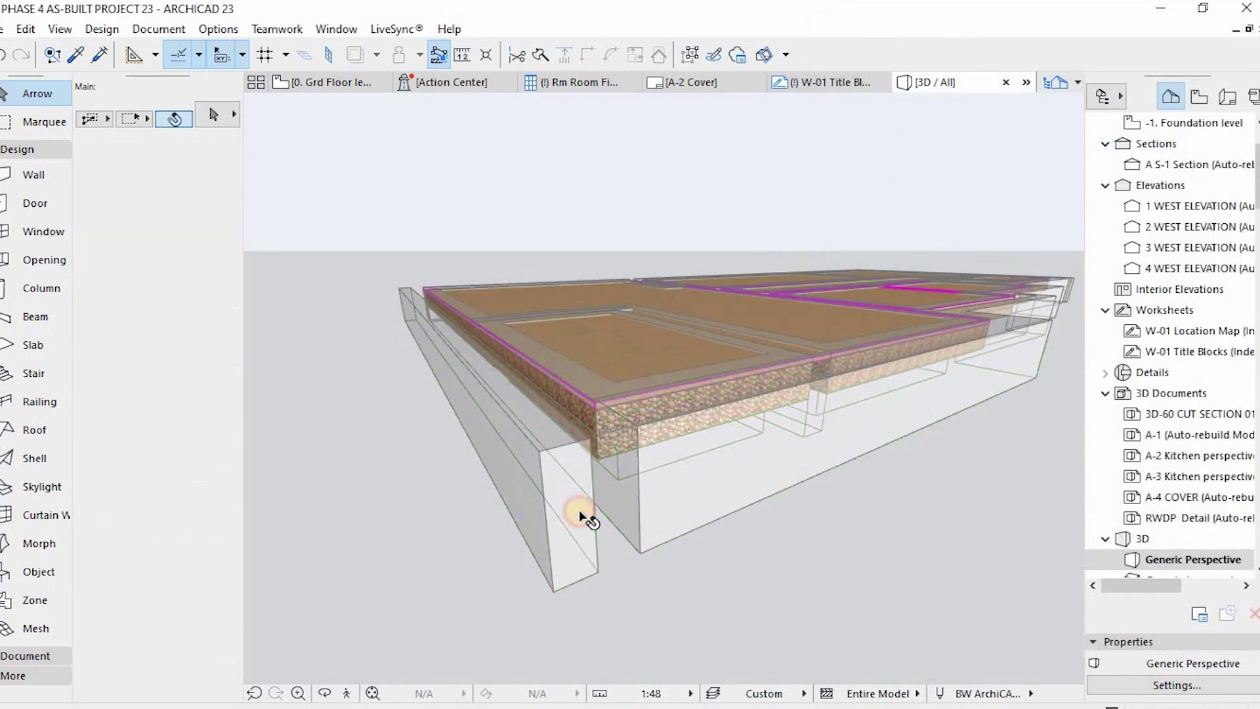
right_click(580, 512)
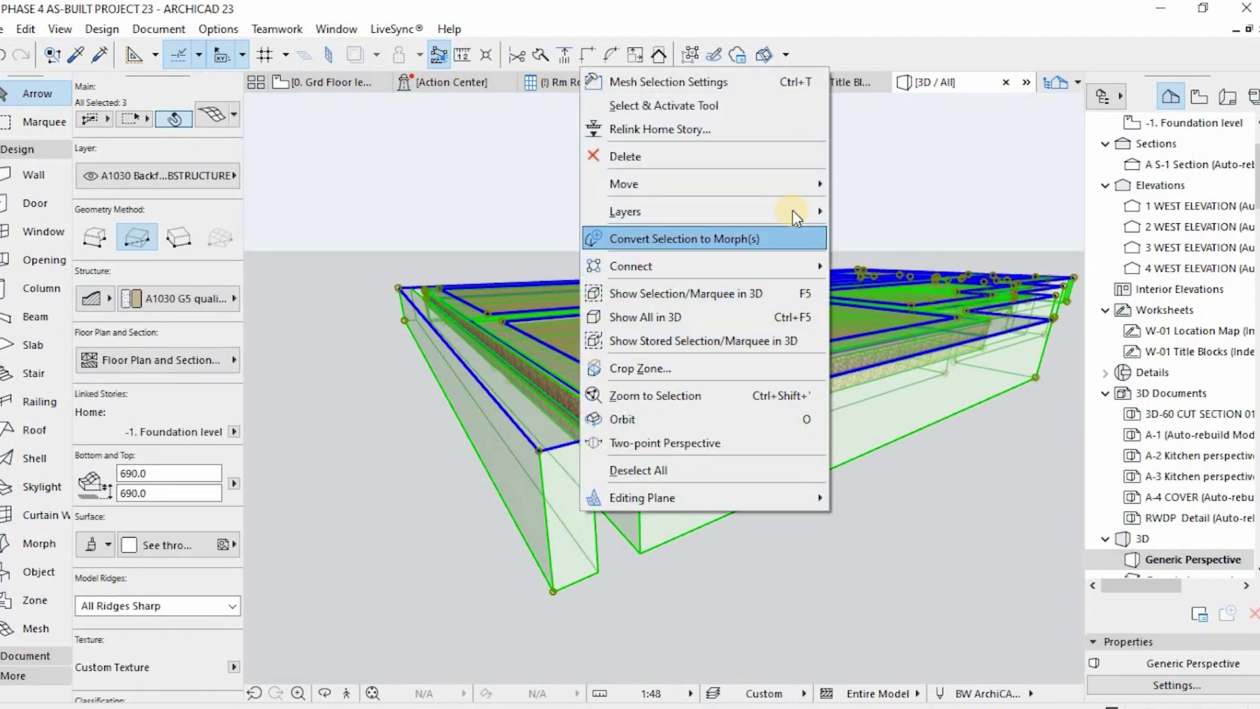
left_click(892, 230)
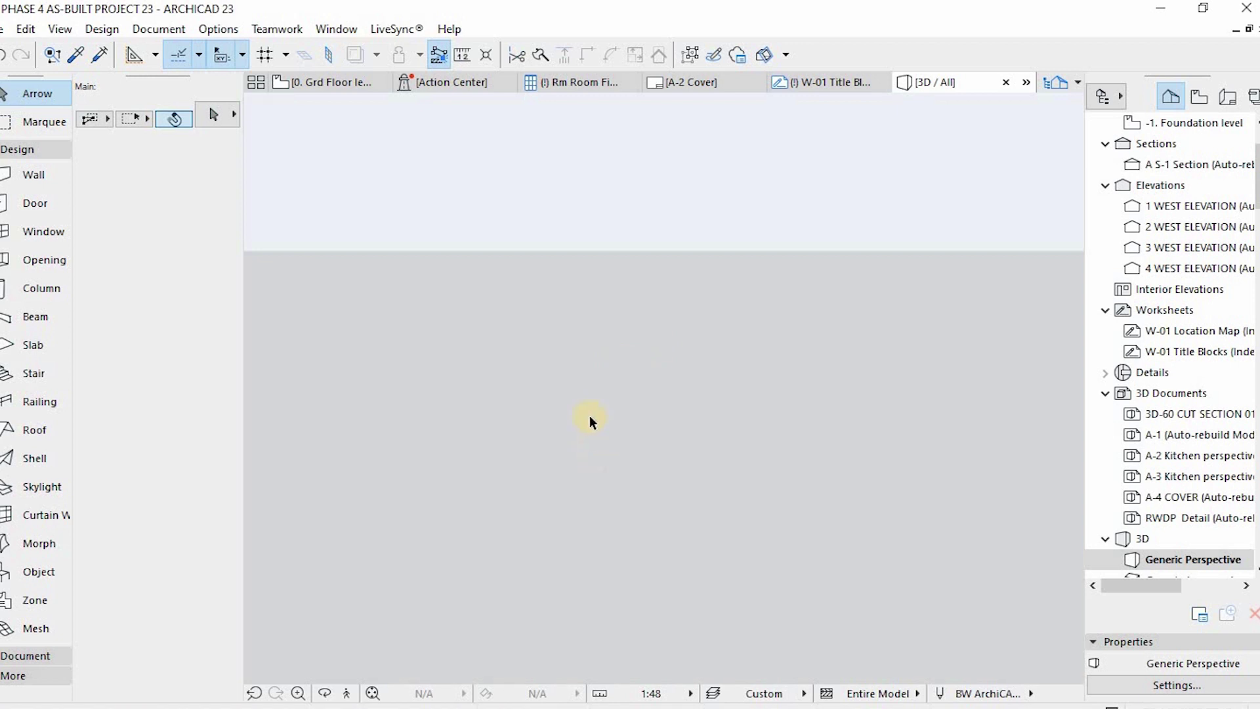
- Show the ground floor plan and locate the Construction Simulation commands, cancelling an accidental project import
key("F2")
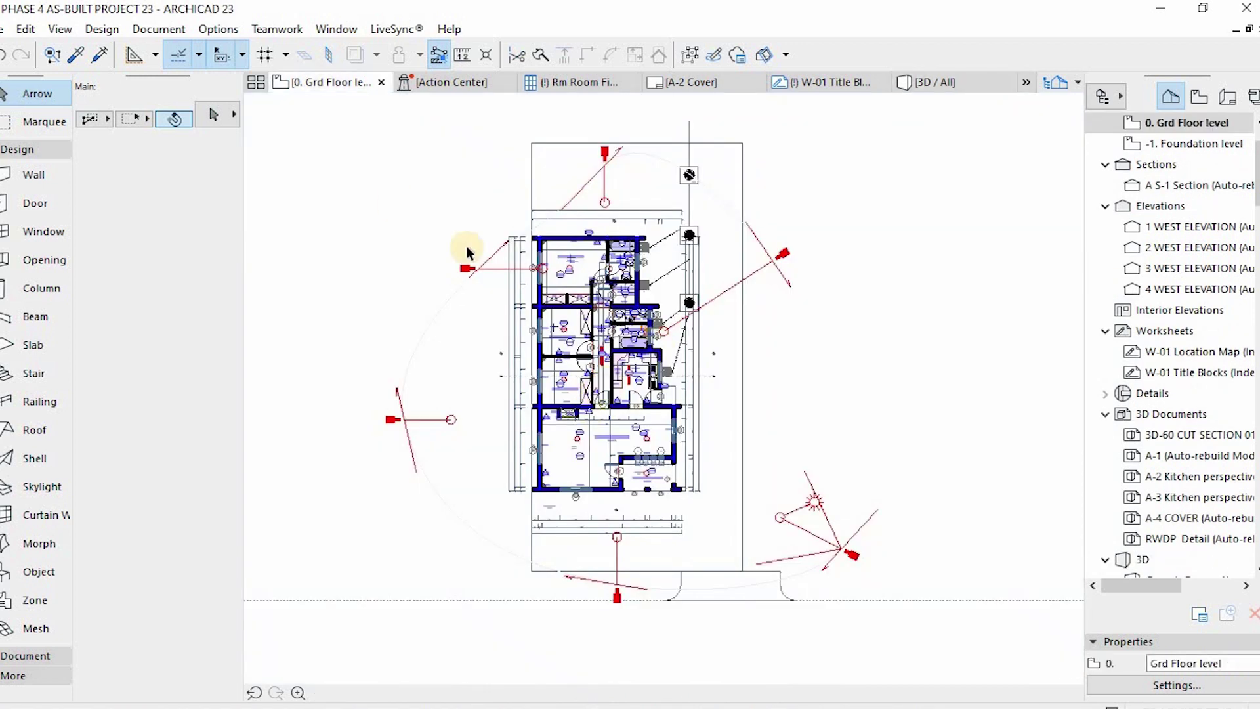
left_click(167, 38)
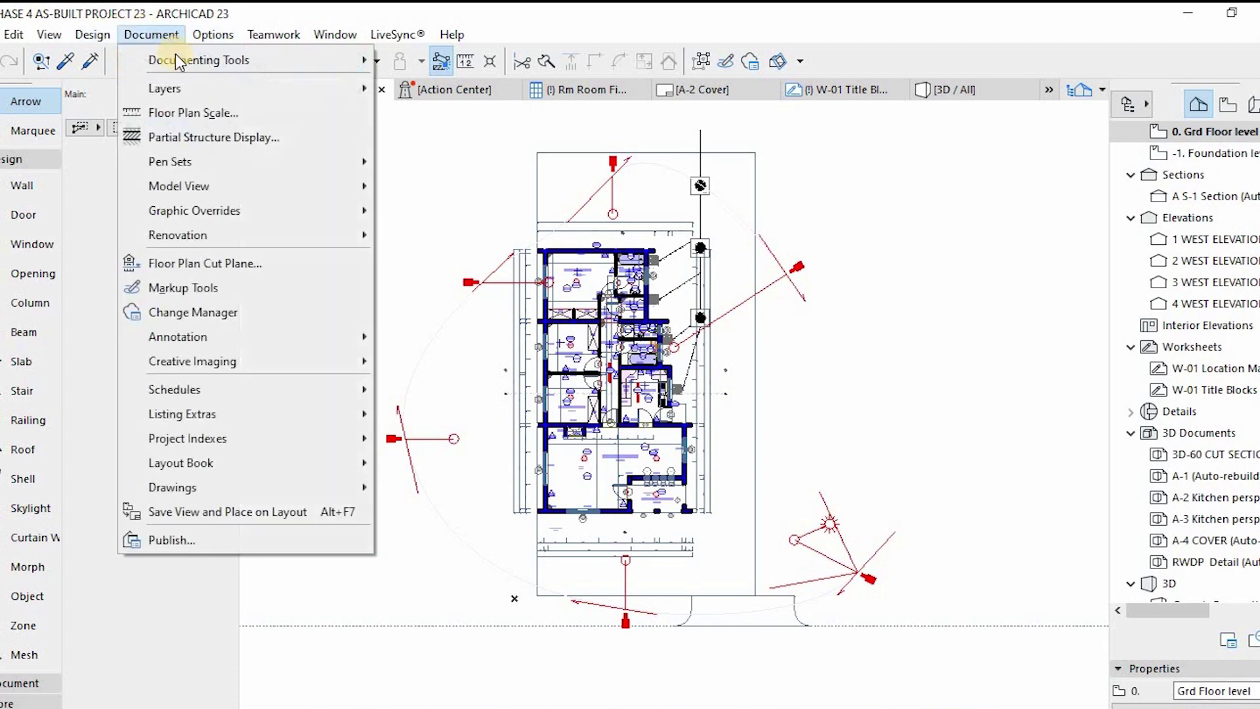
mouse_move(302, 388)
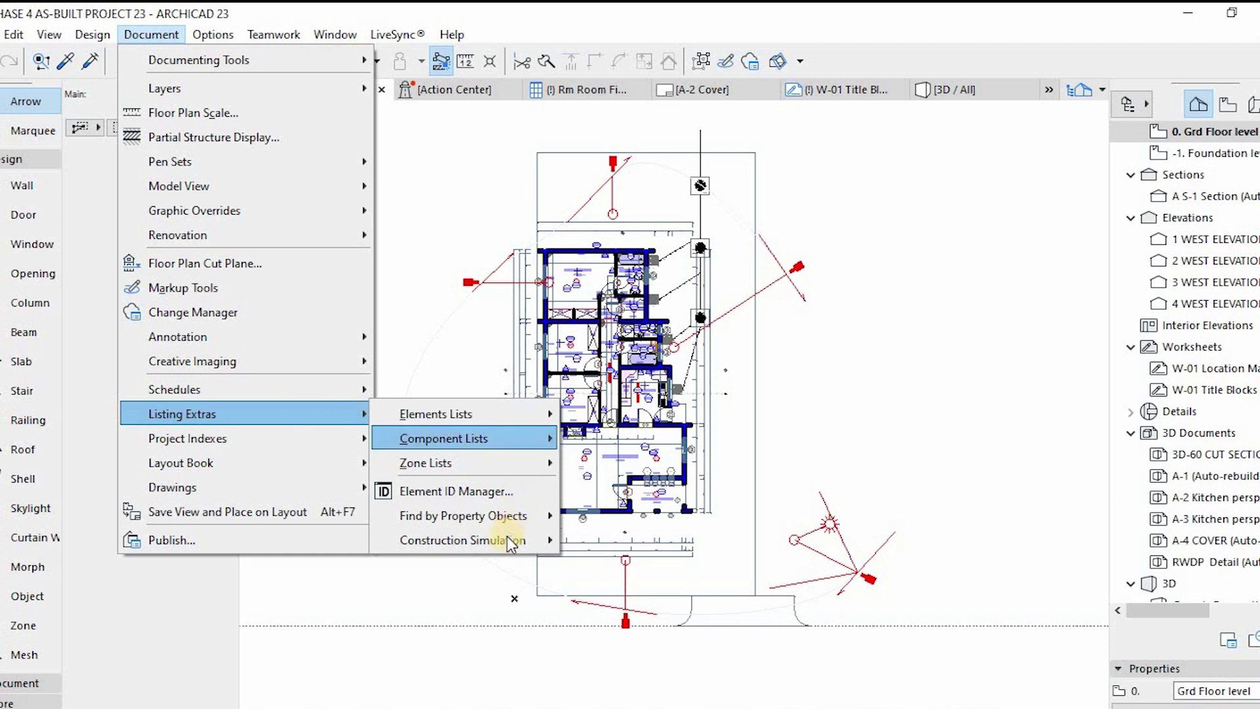
mouse_move(557, 548)
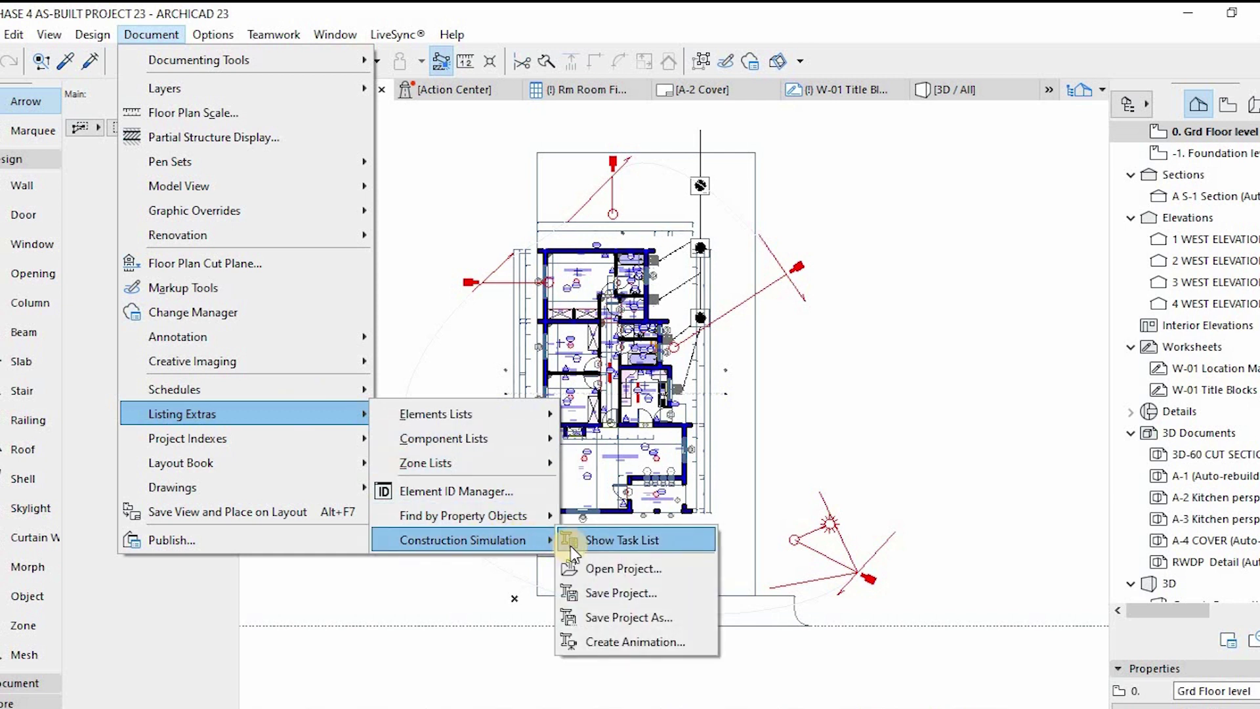
left_click(613, 567)
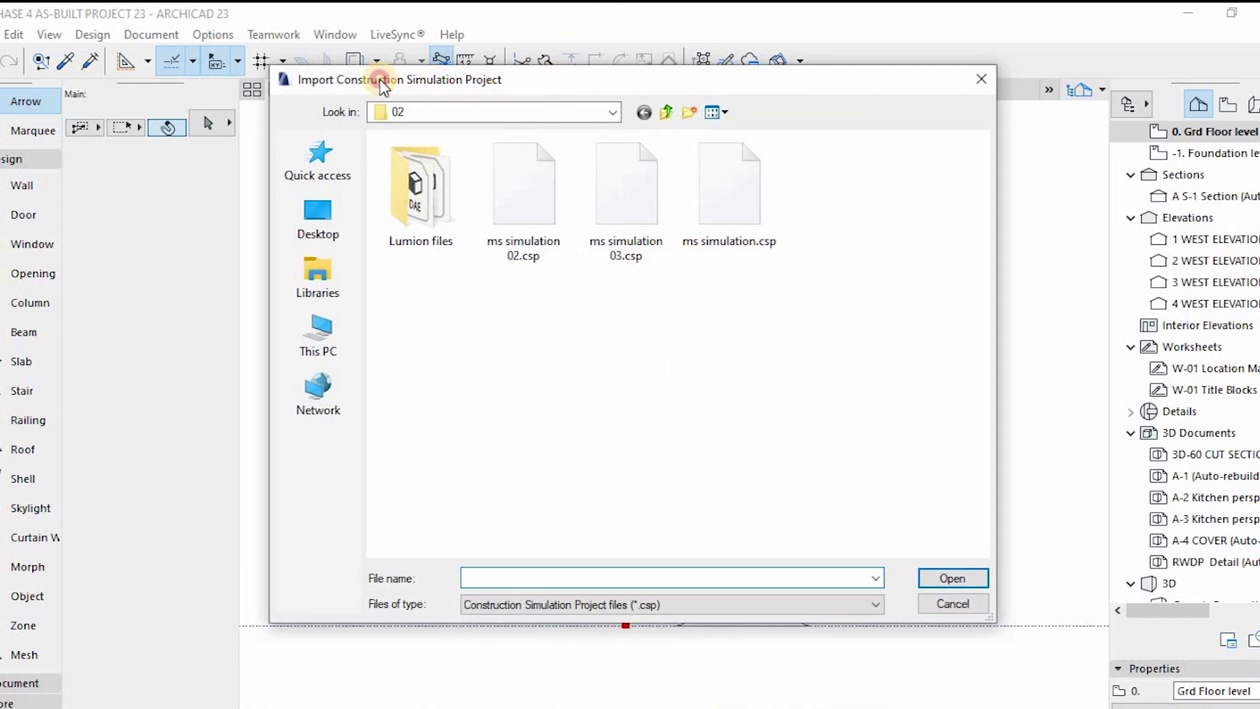
left_click_drag(399, 84, 180, 84)
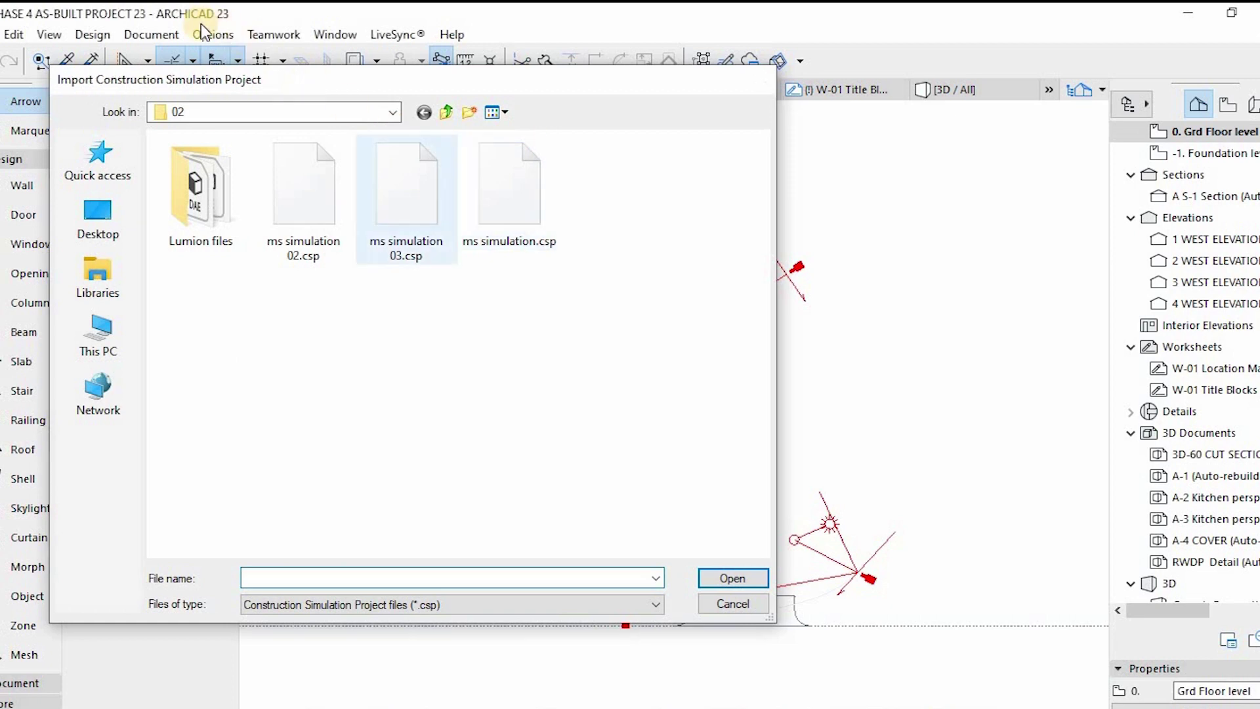
key("Escape")
left_click(171, 33)
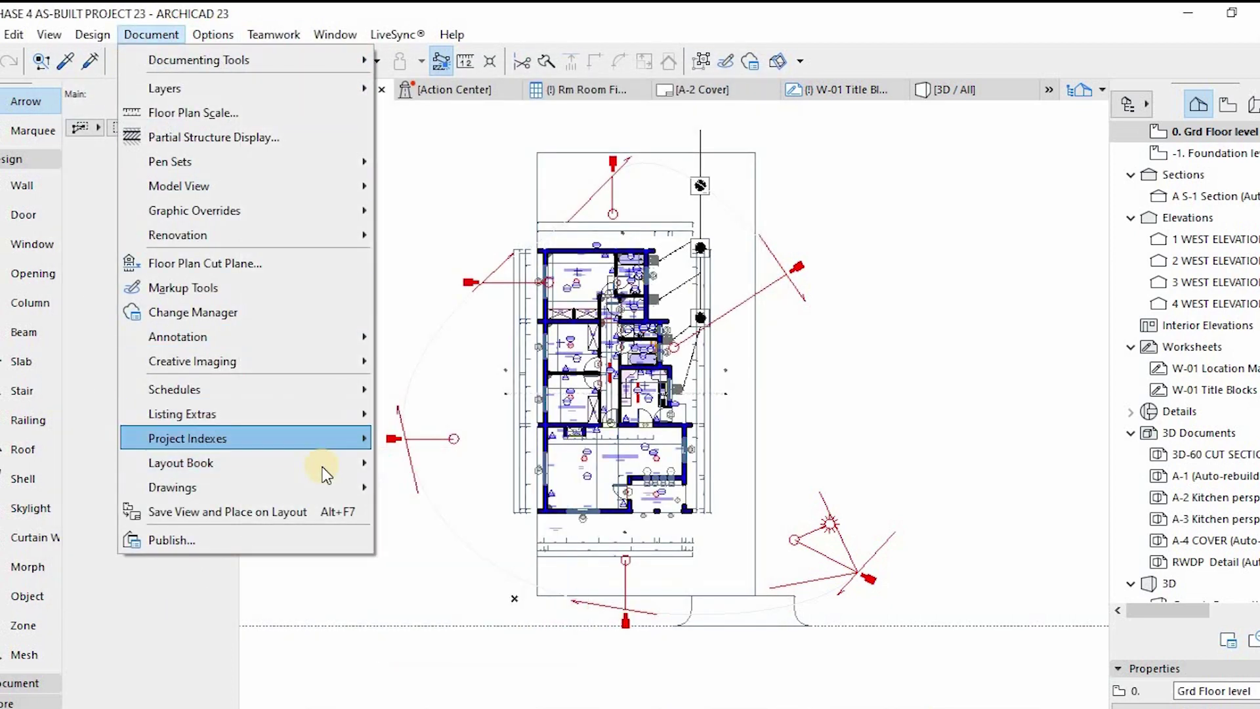
mouse_move(325, 467)
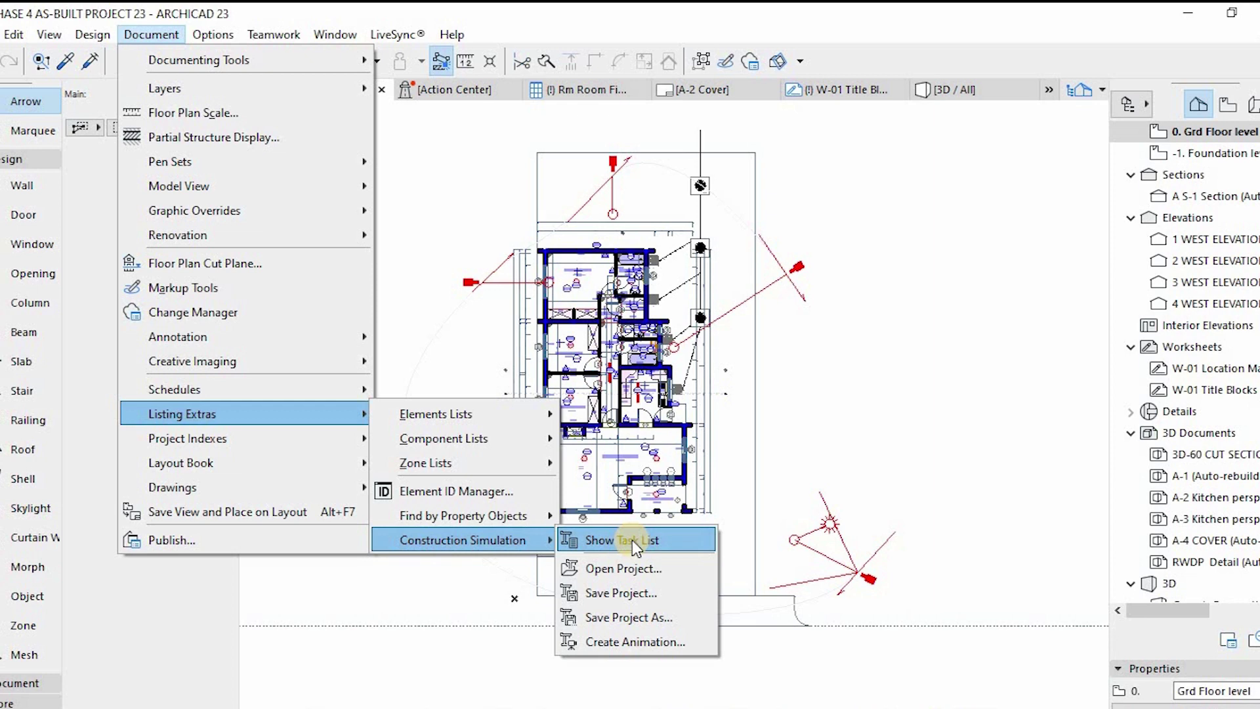
- Open the Construction Simulation task list and select the site slab with its grouped elements
left_click(632, 541)
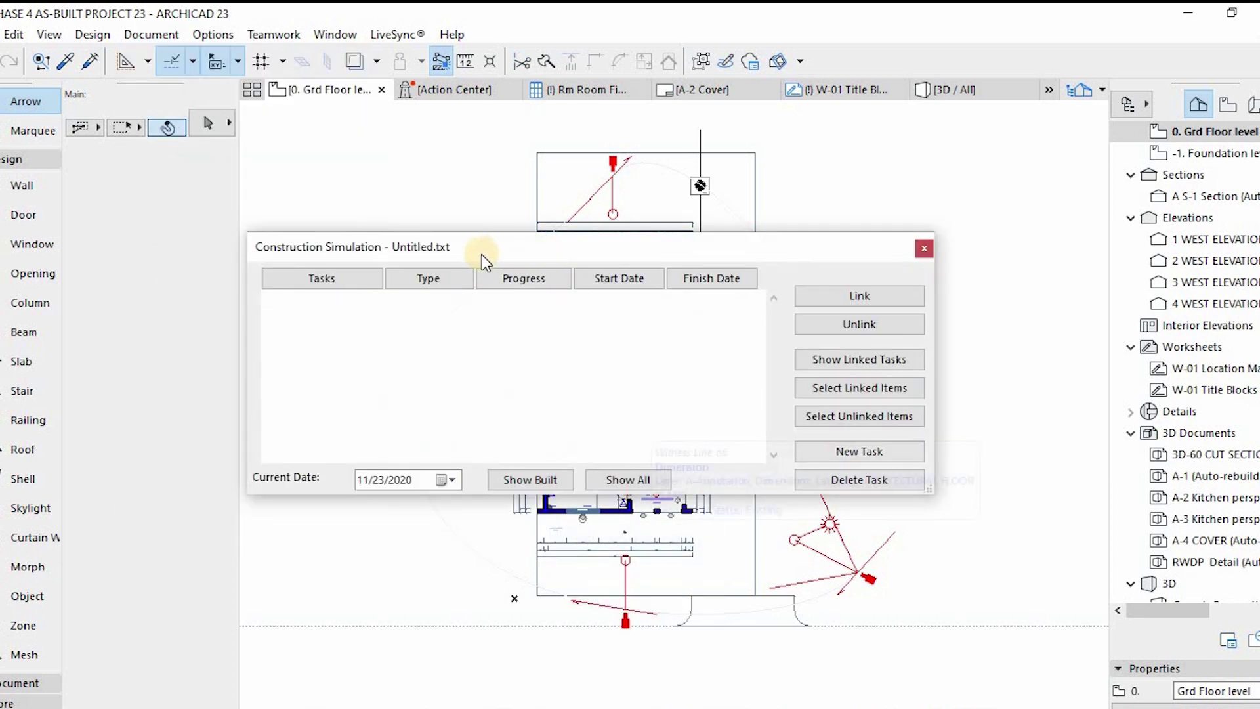
left_click_drag(415, 247, 305, 171)
scroll(802, 257, "down", 4)
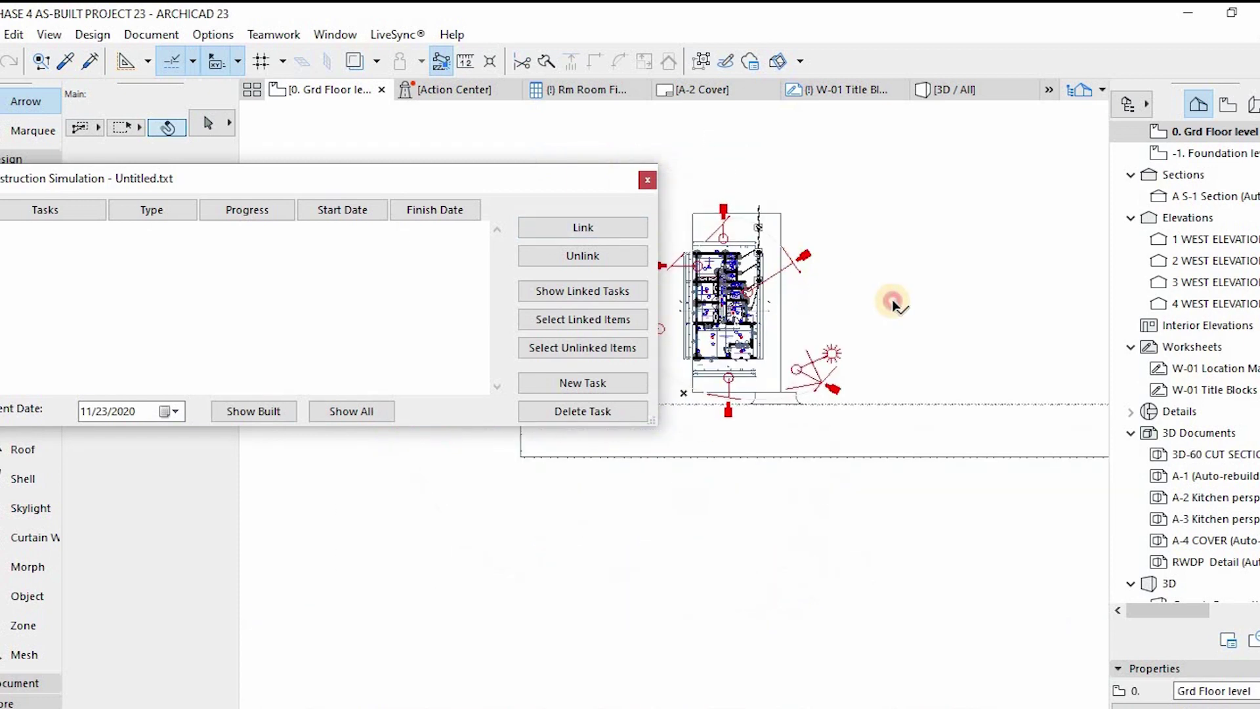
left_click(909, 349)
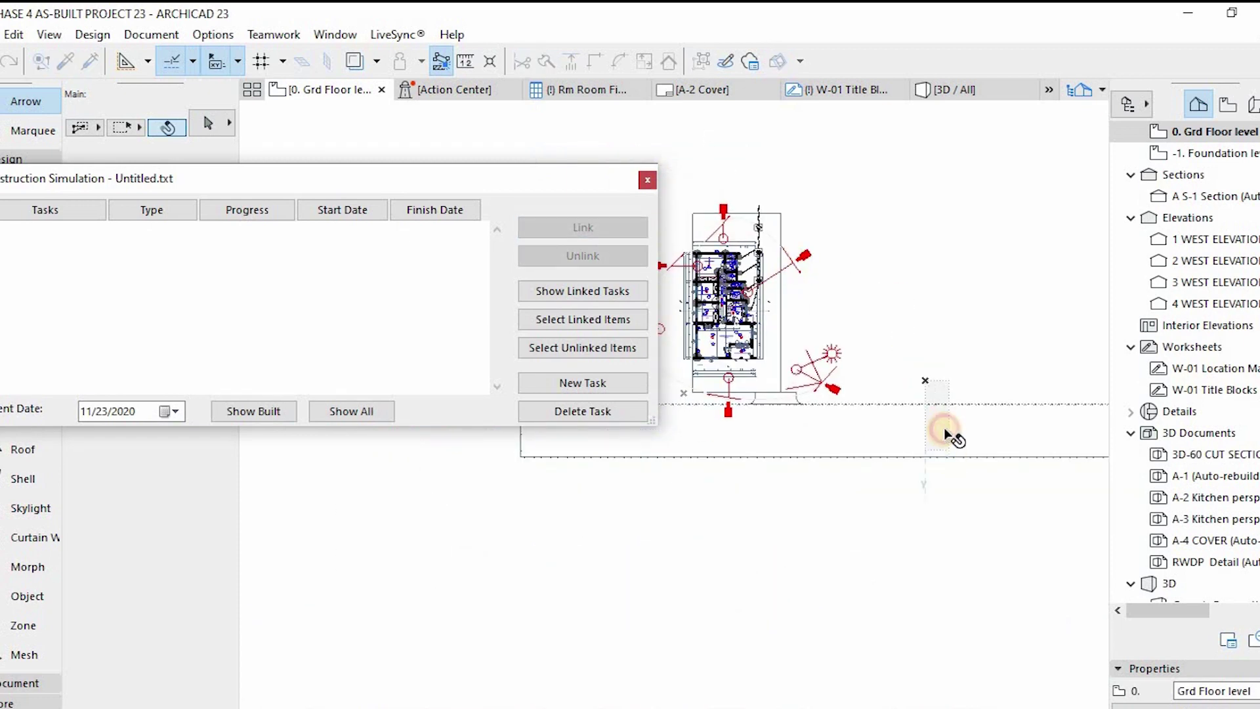
left_click(933, 453)
scroll(919, 420, "up", 5)
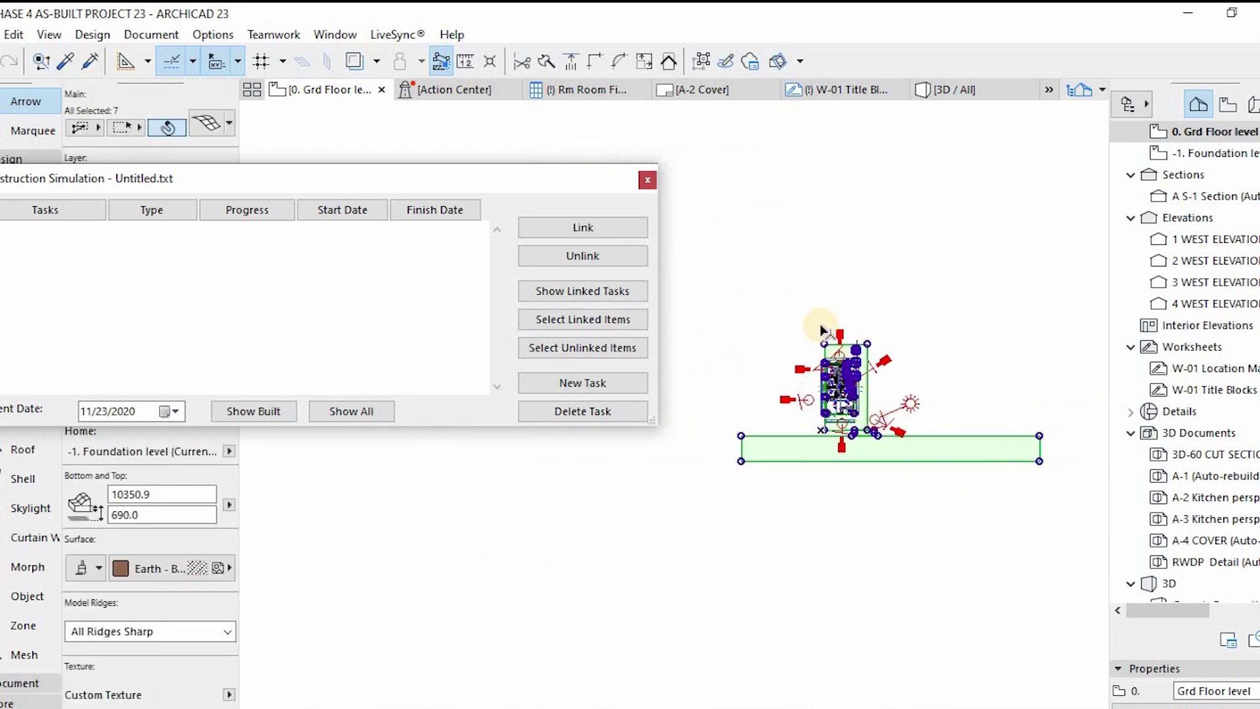
- Open the -1. Foundation level plan and reposition the simulation palette beside it
double_click(1211, 153)
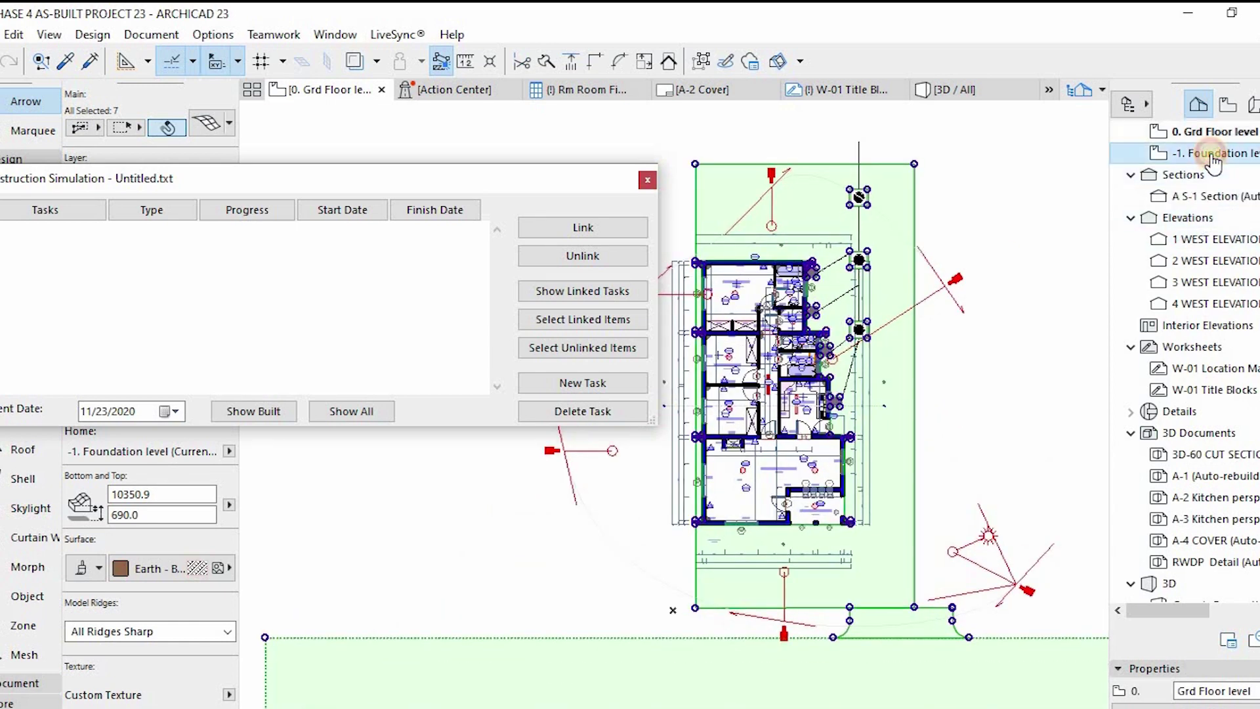
scroll(918, 269, "down", 3)
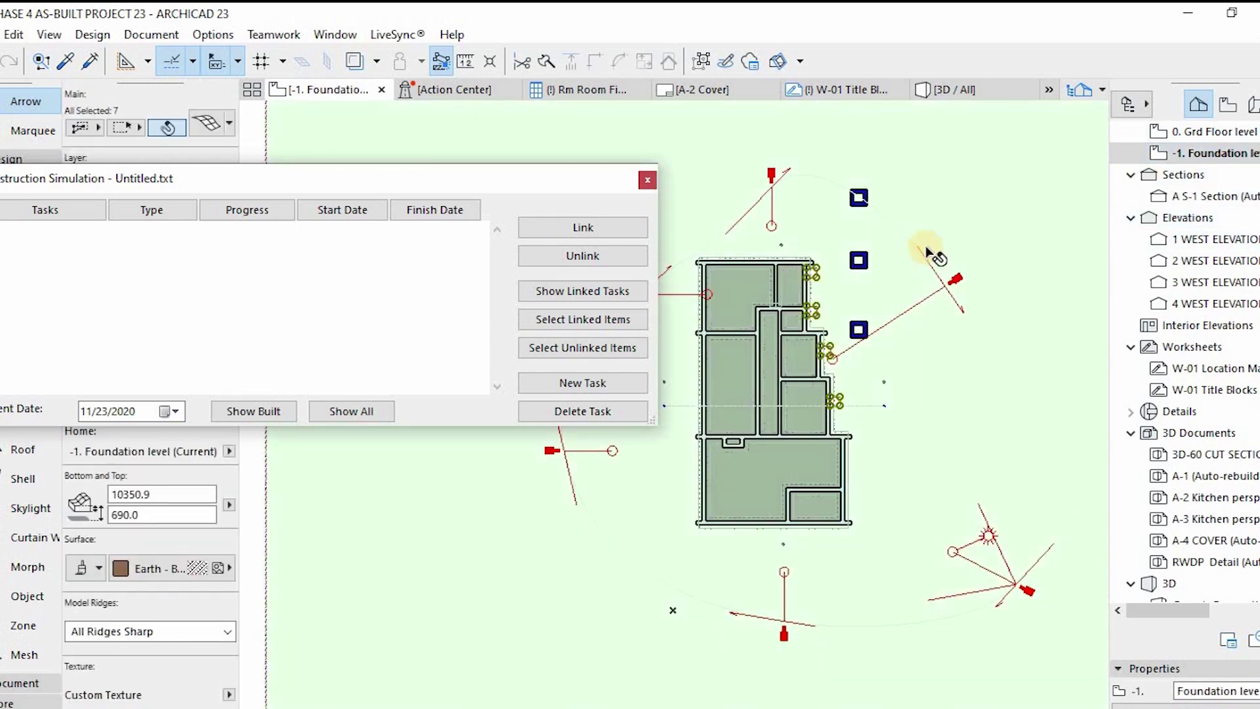
left_click_drag(366, 175, 388, 176)
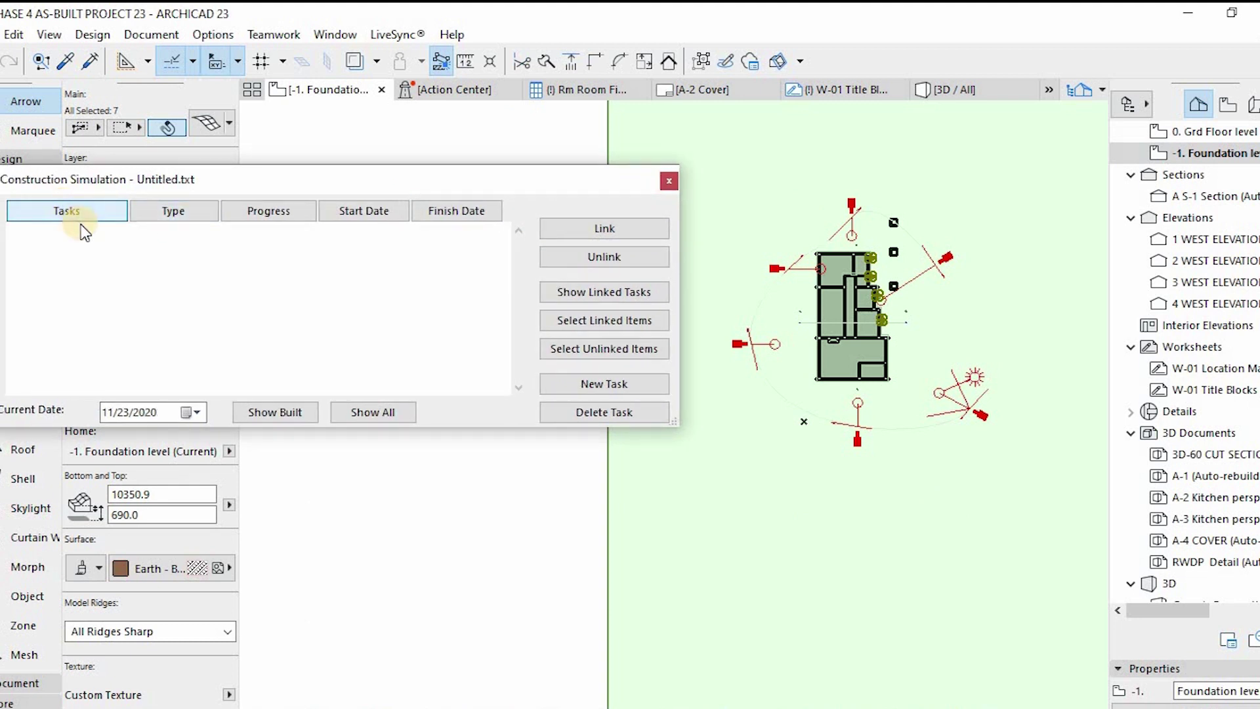
left_click(82, 213)
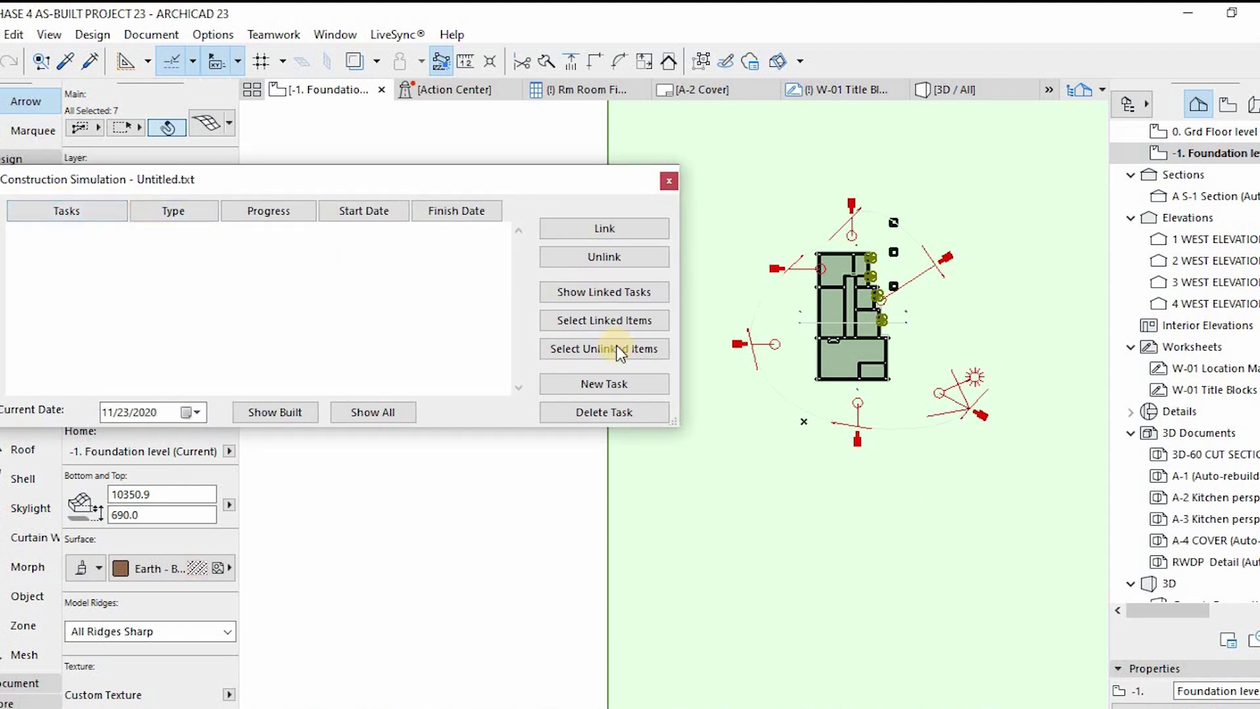
- Add a task named 'Excavating Trenches' with start date 10/1/2020
left_click(610, 384)
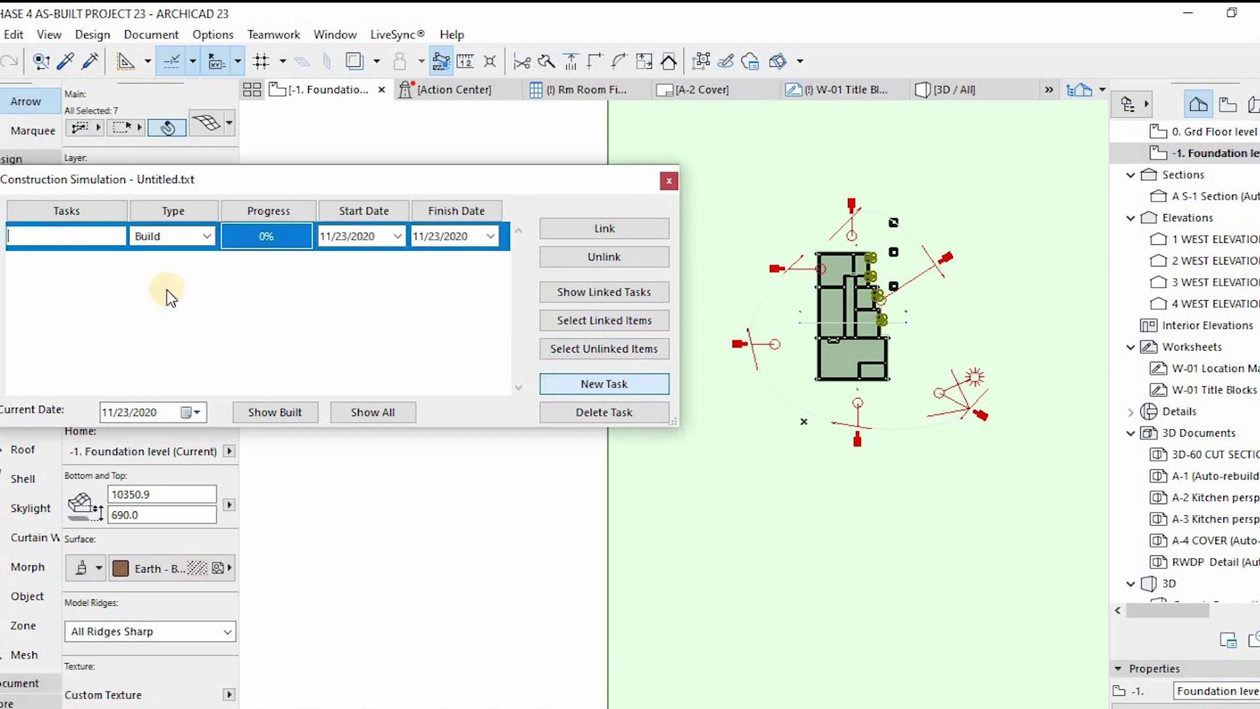
type("Ex")
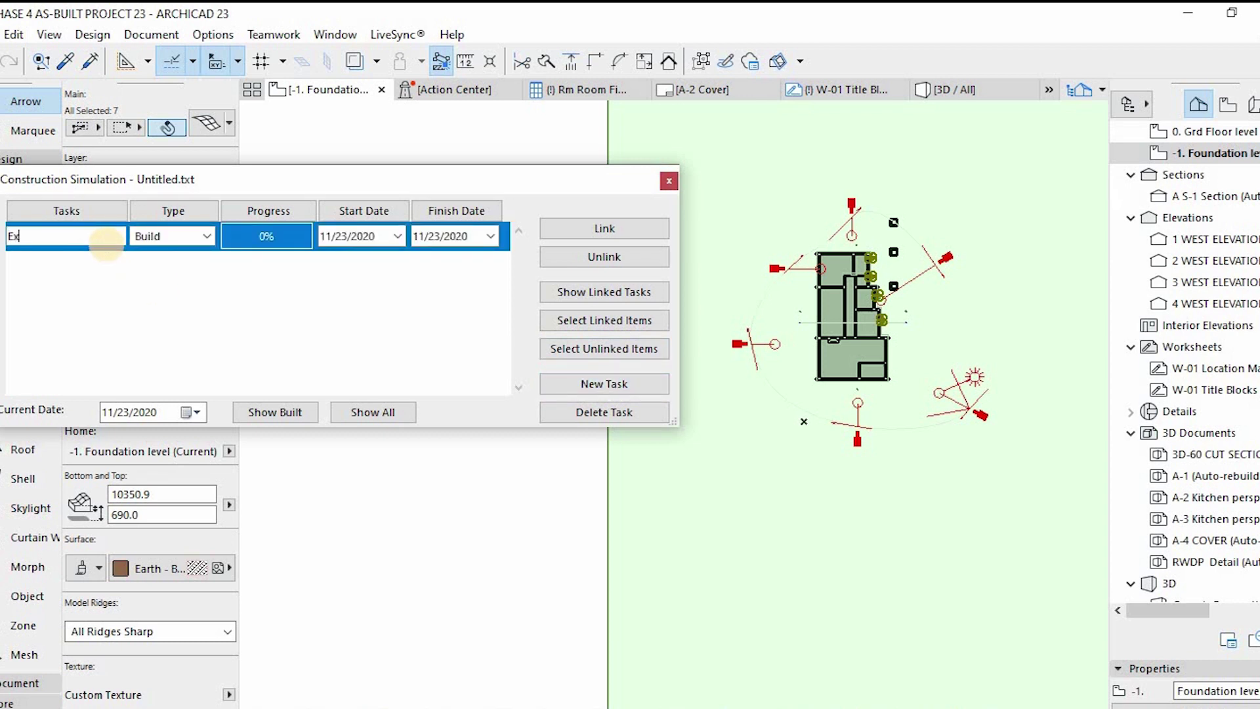
type("cavating Trenches")
left_click(315, 276)
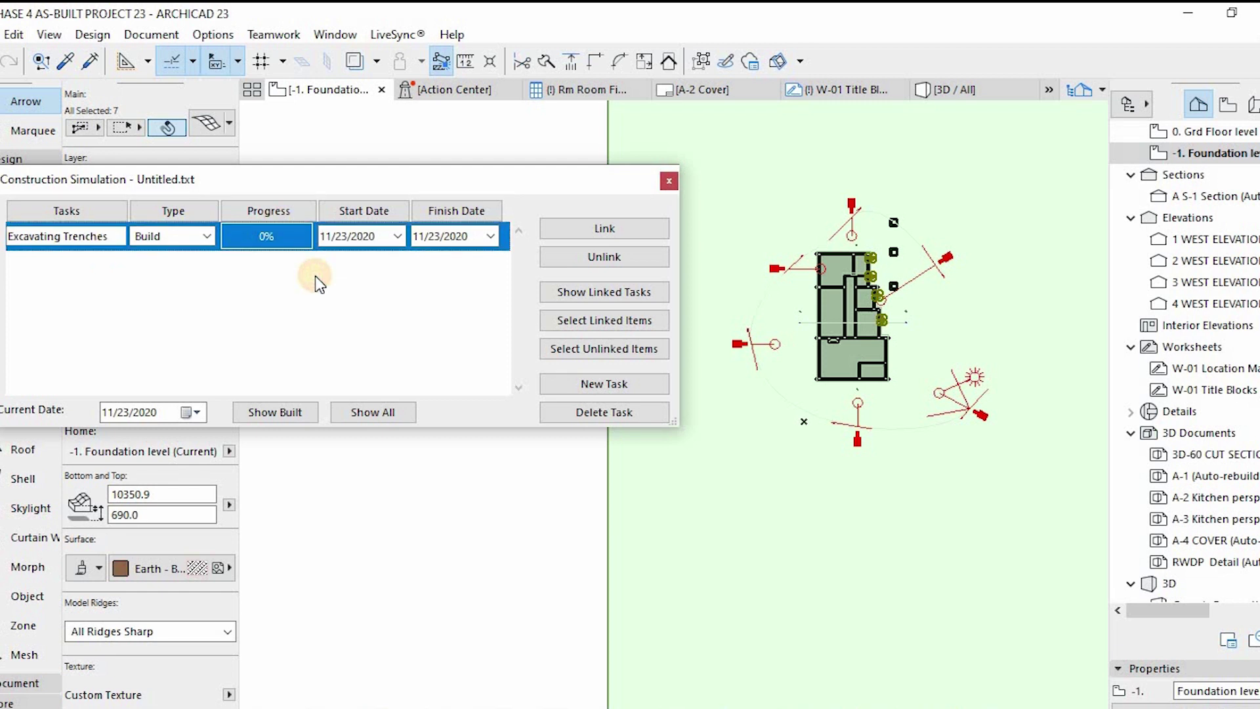
left_click(398, 236)
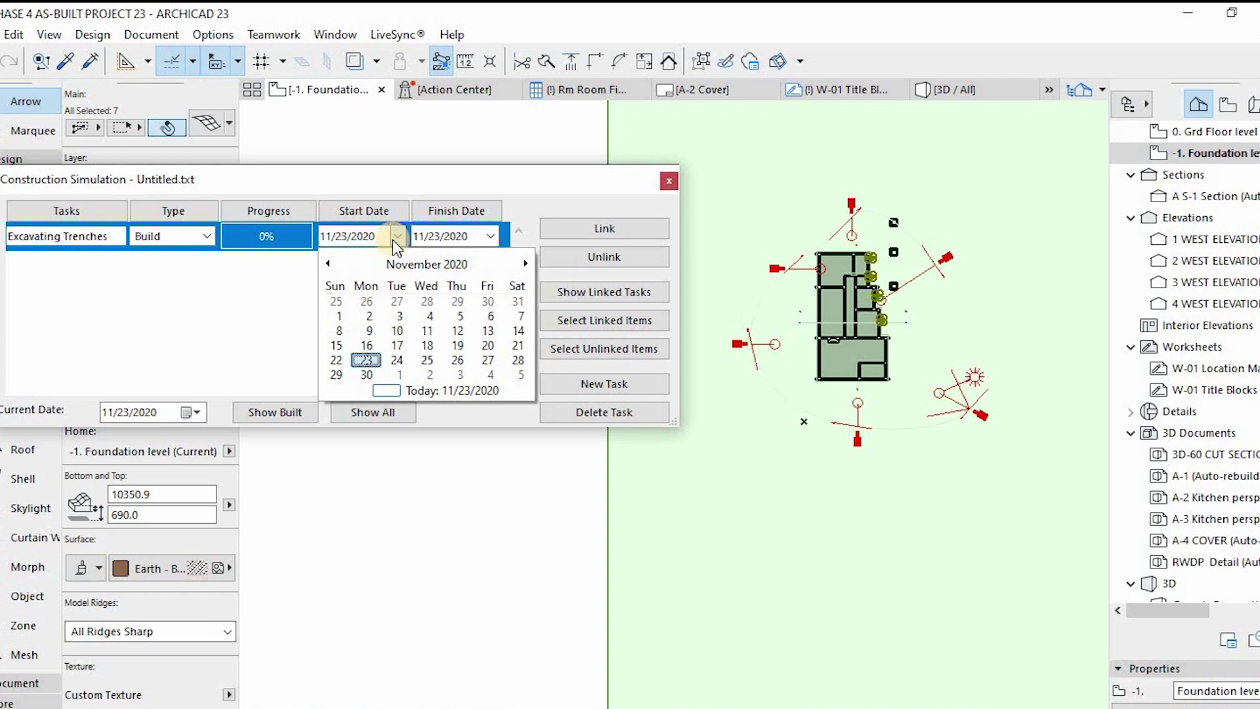
left_click(330, 263)
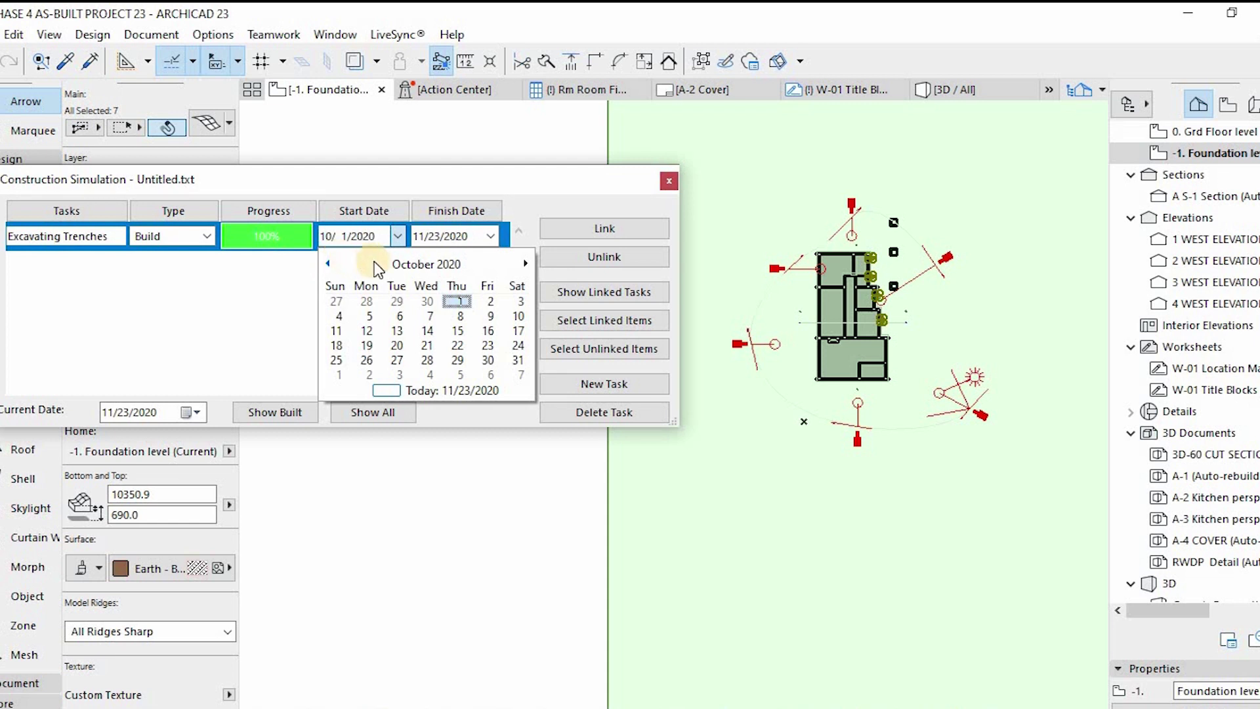
left_click(401, 235)
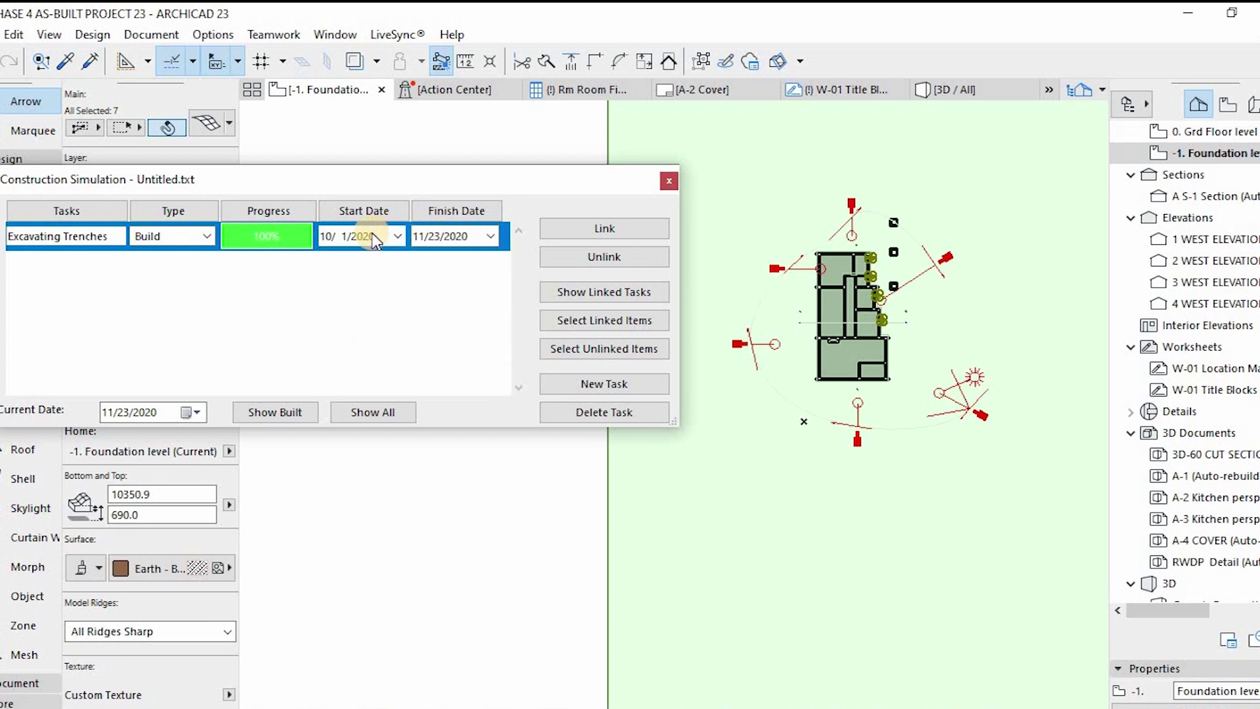
left_click(341, 237)
left_click(393, 237)
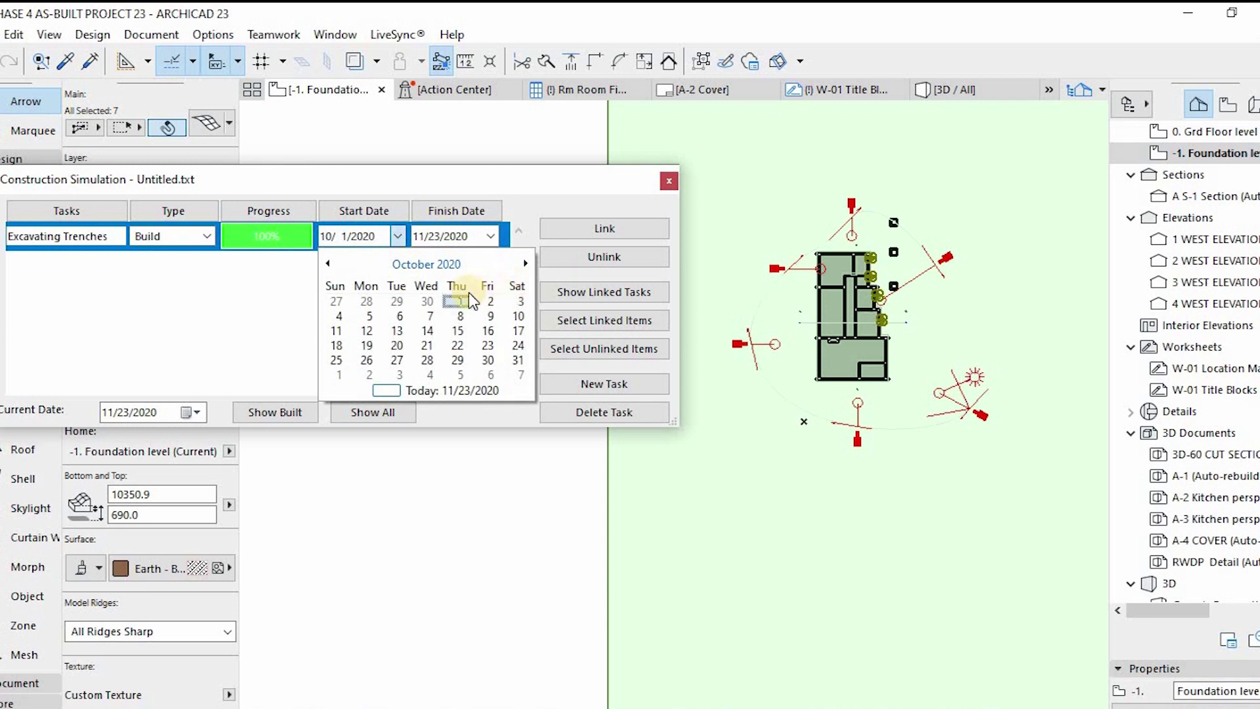
left_click(112, 265)
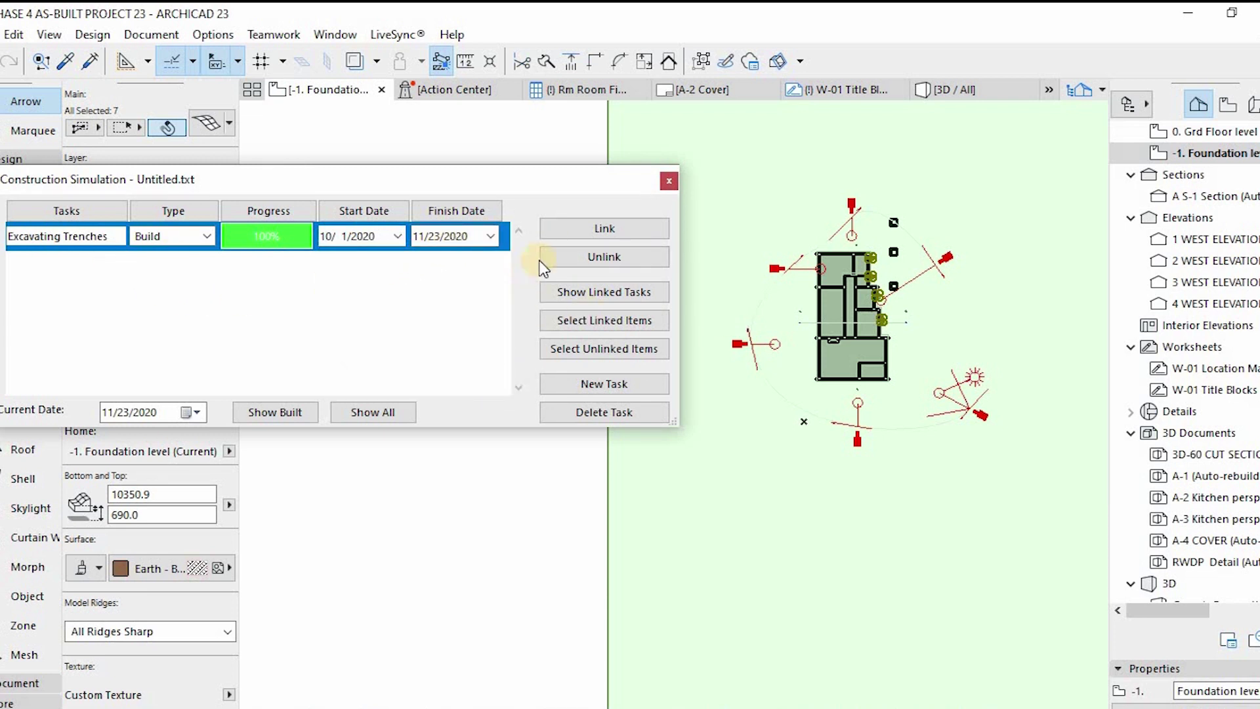
- Link the selected site elements to the task and set its finish date to 10/6/2020
left_click(610, 227)
left_click(717, 308)
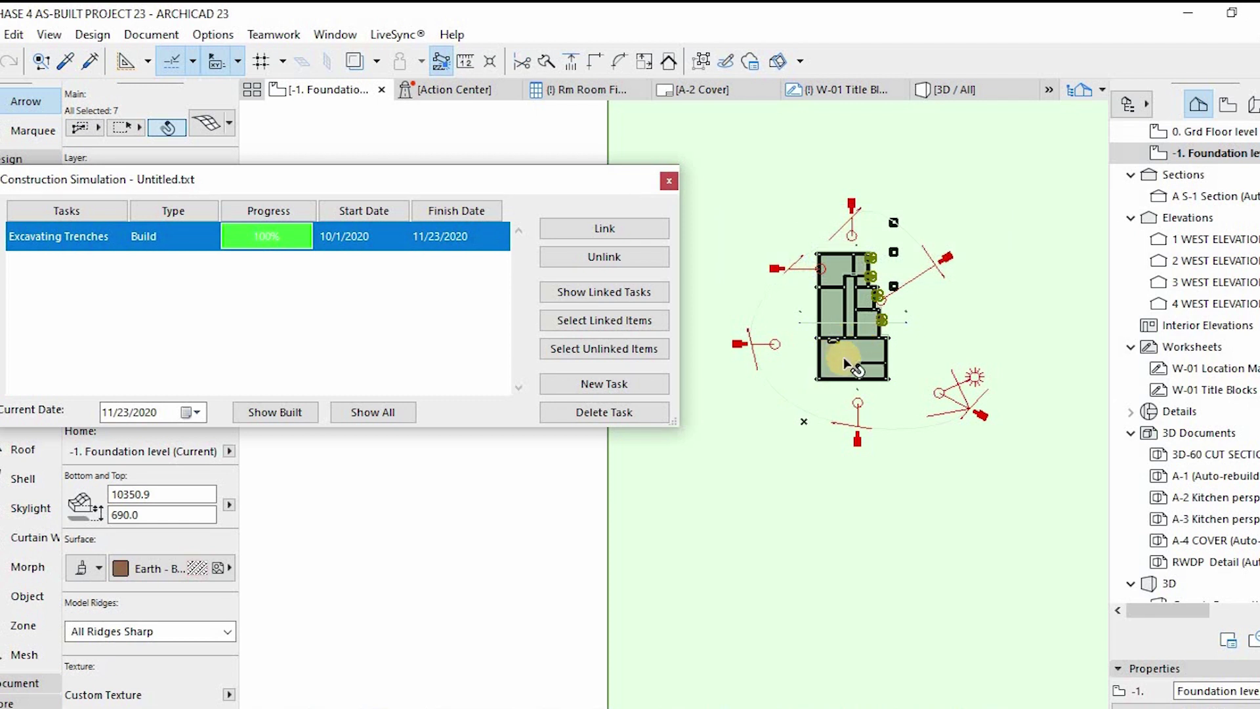
scroll(842, 354, "down", 3)
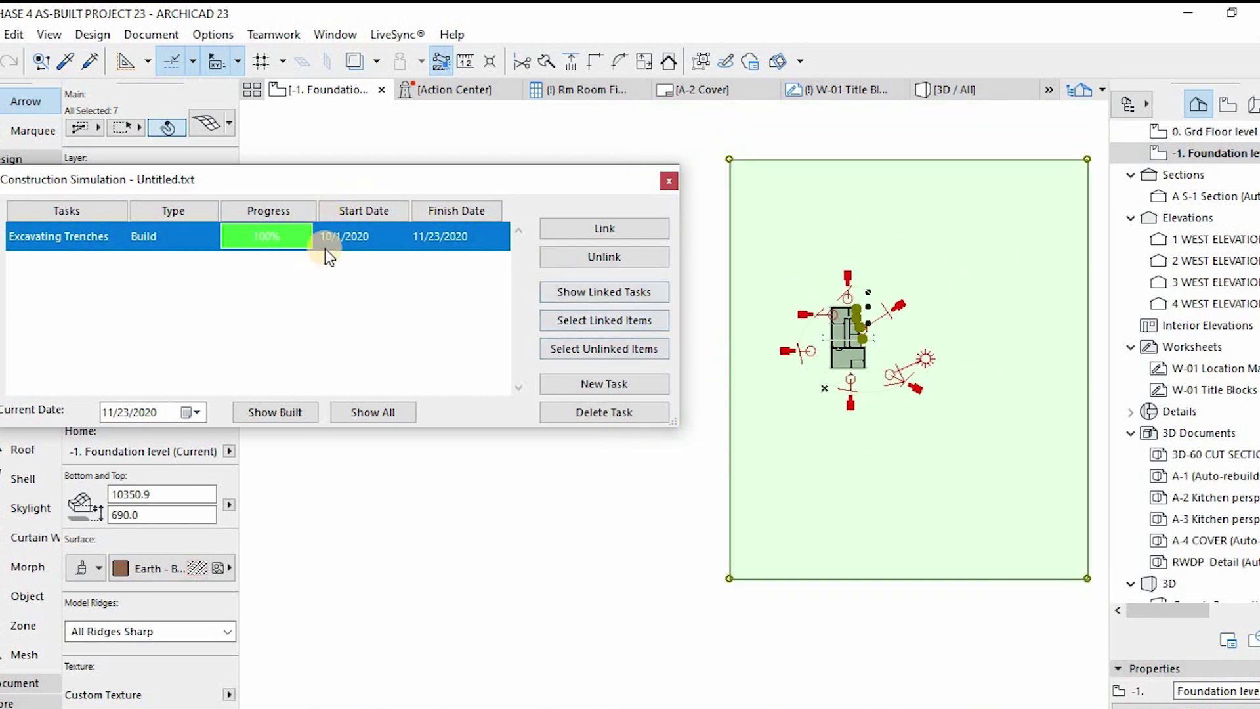
double_click(453, 242)
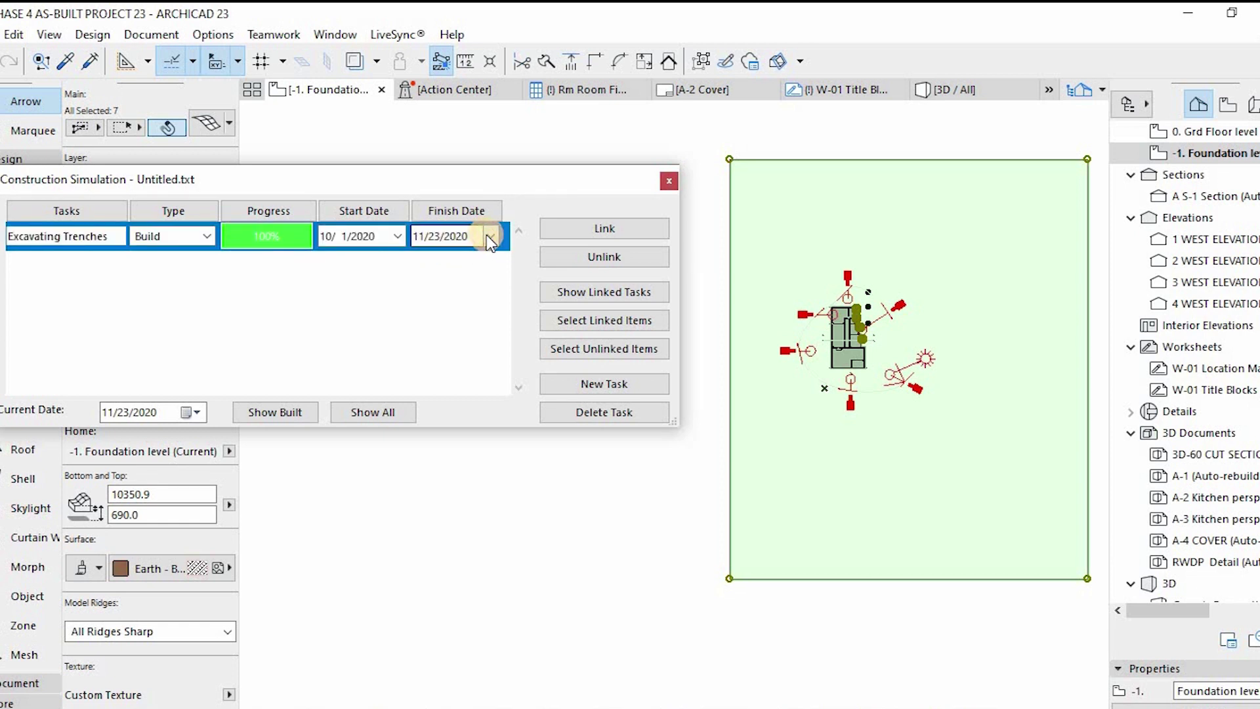
left_click(490, 236)
left_click(425, 265)
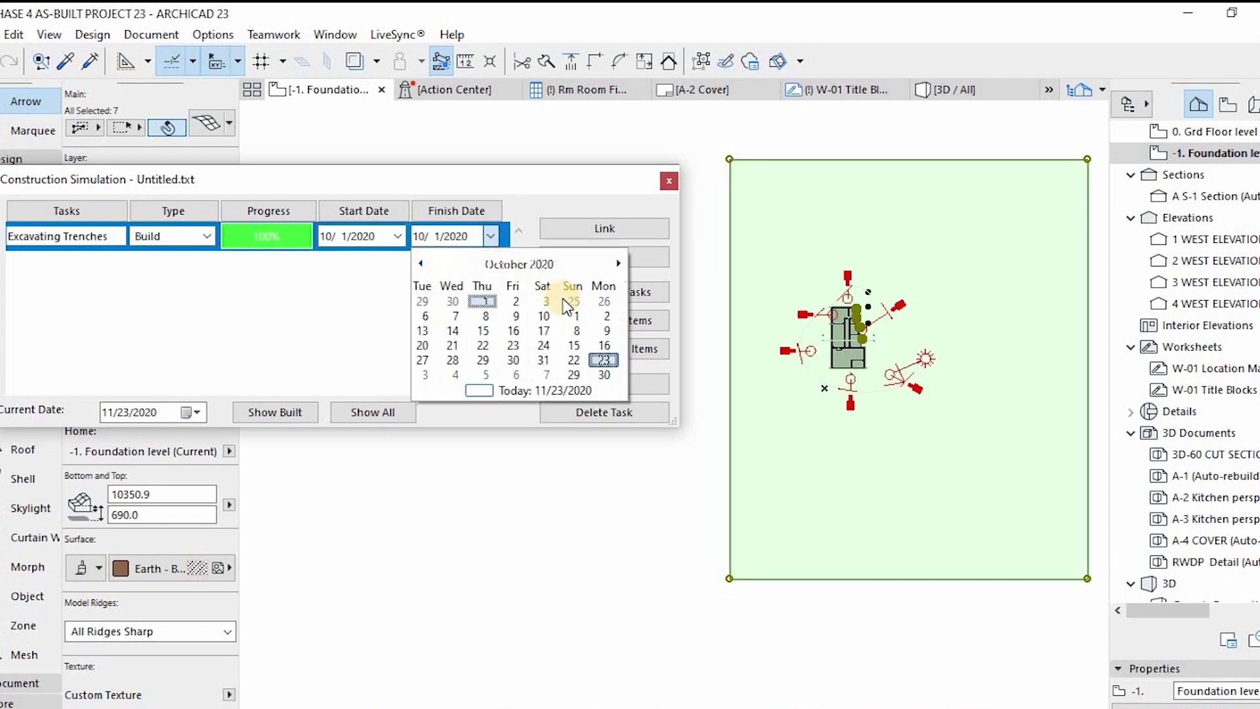
left_click(490, 318)
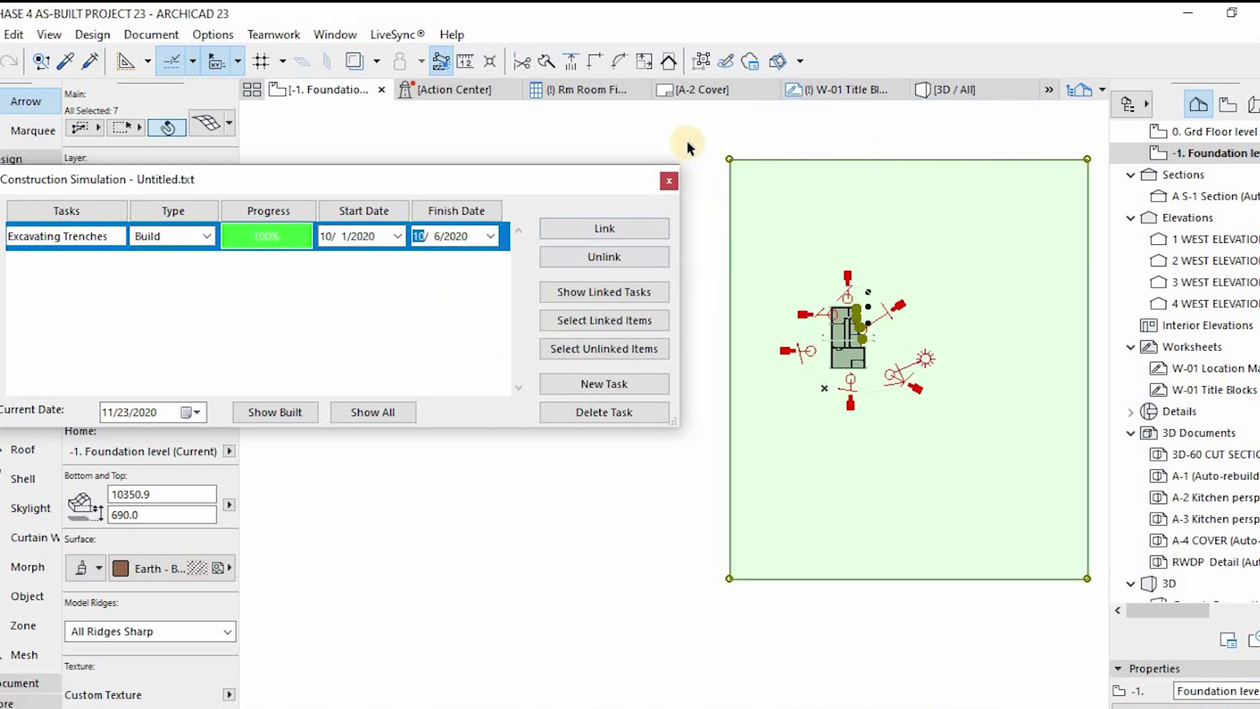
left_click(698, 168)
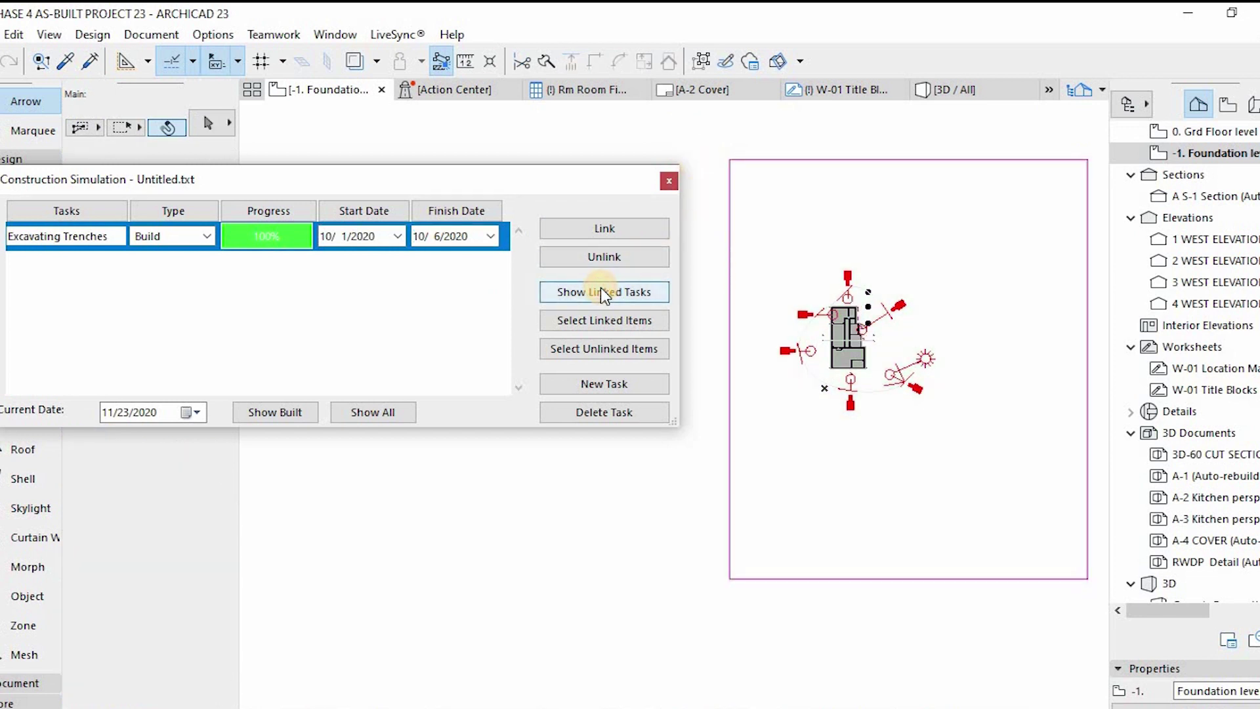
left_click(600, 289)
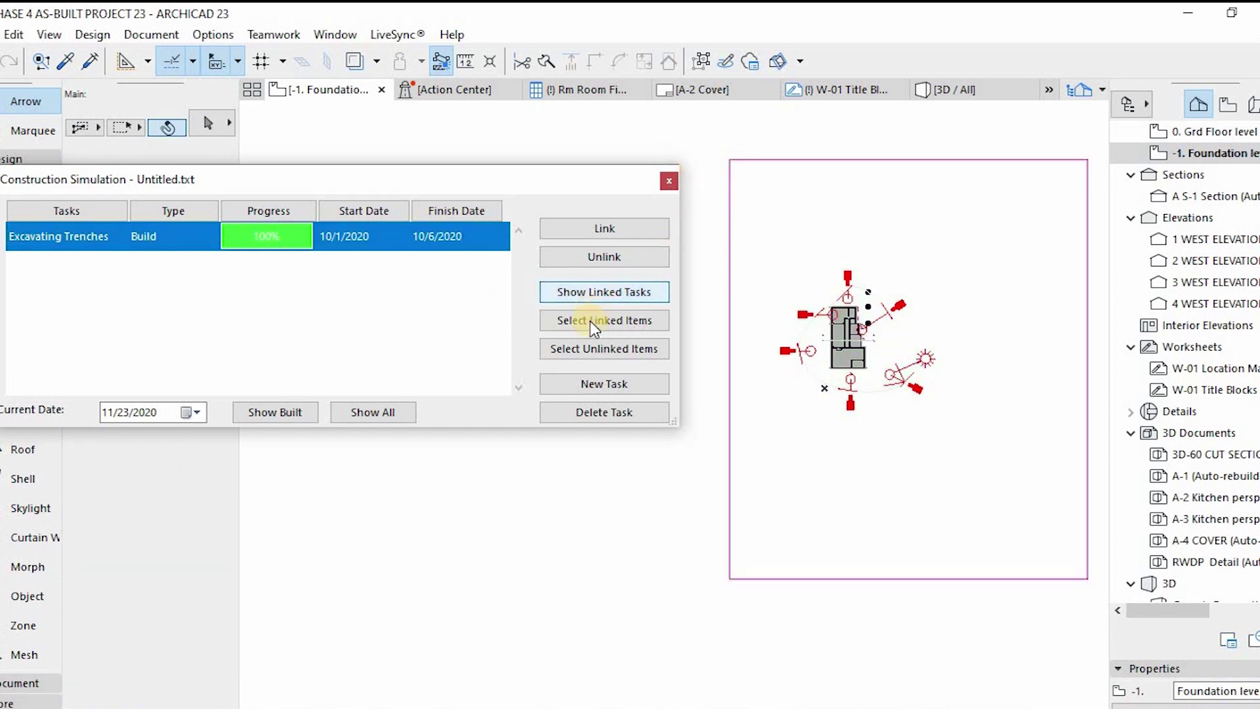
left_click(589, 321)
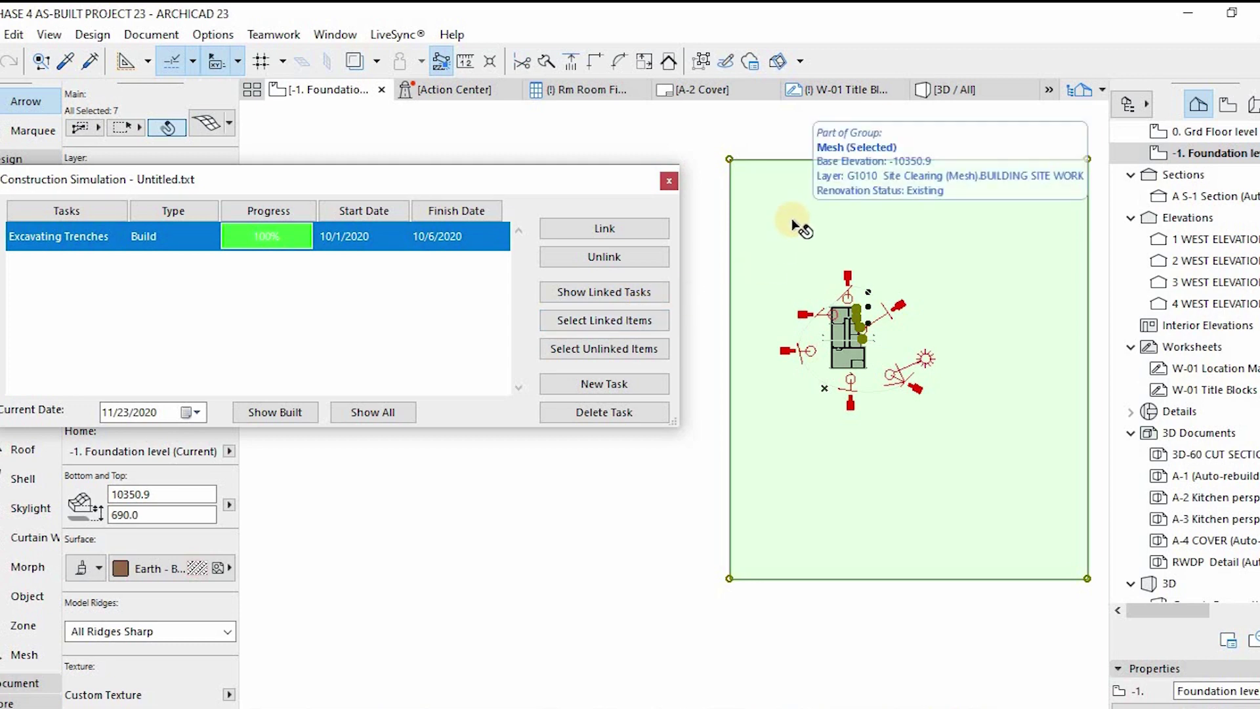
key("Escape")
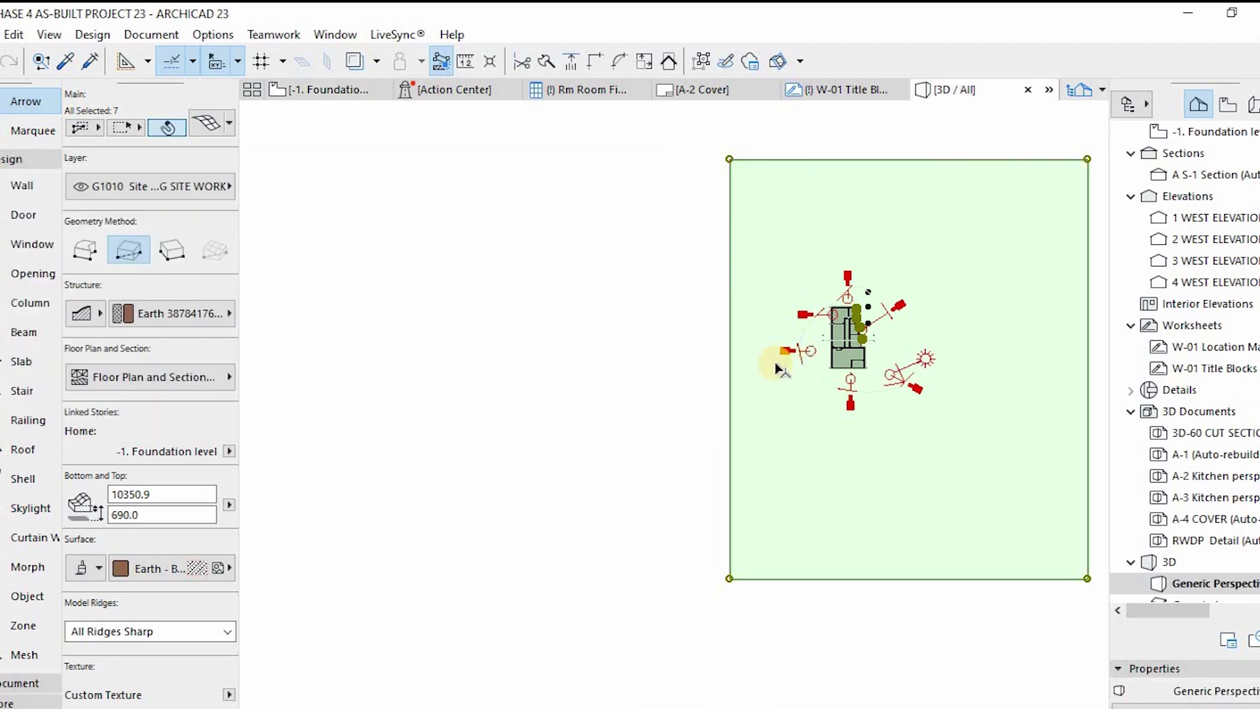
key("F5")
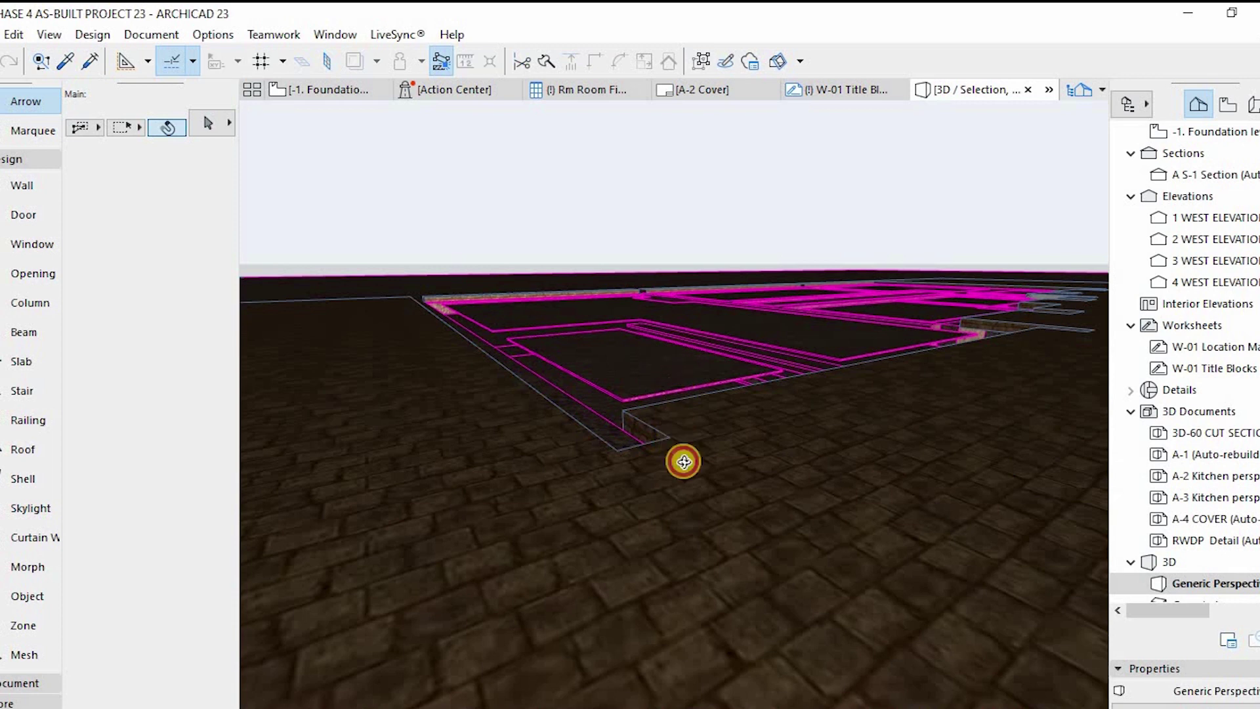
scroll(683, 472, "up", 5)
scroll(692, 550, "down", 3)
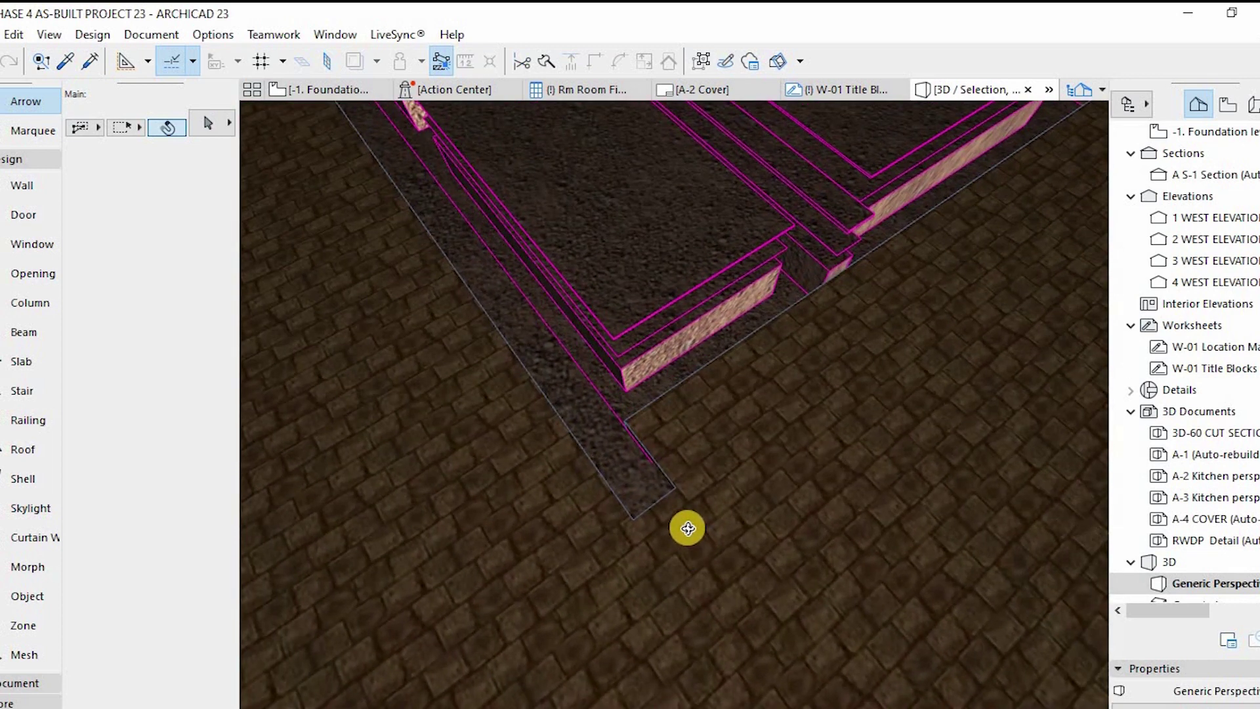
key("F2")
left_click(680, 138)
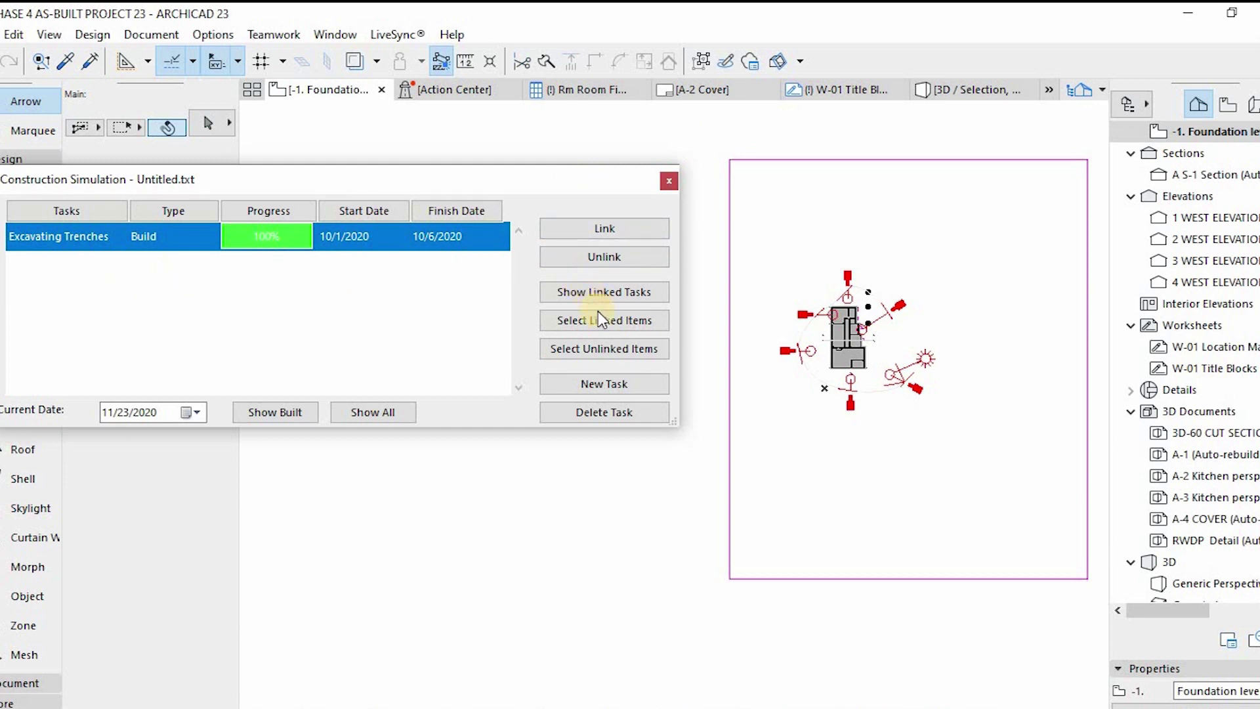
- Add a task named 'Footing' and select the footing beams group
left_click(598, 386)
left_click(38, 261)
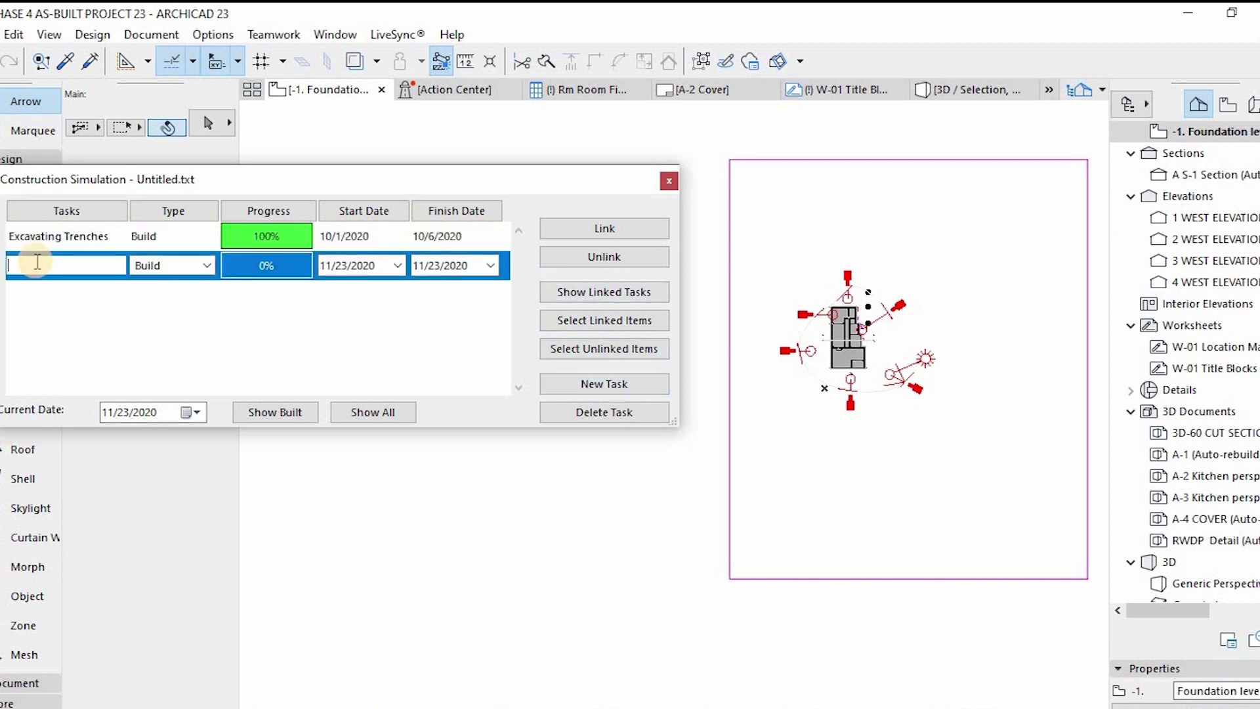
type("Footing")
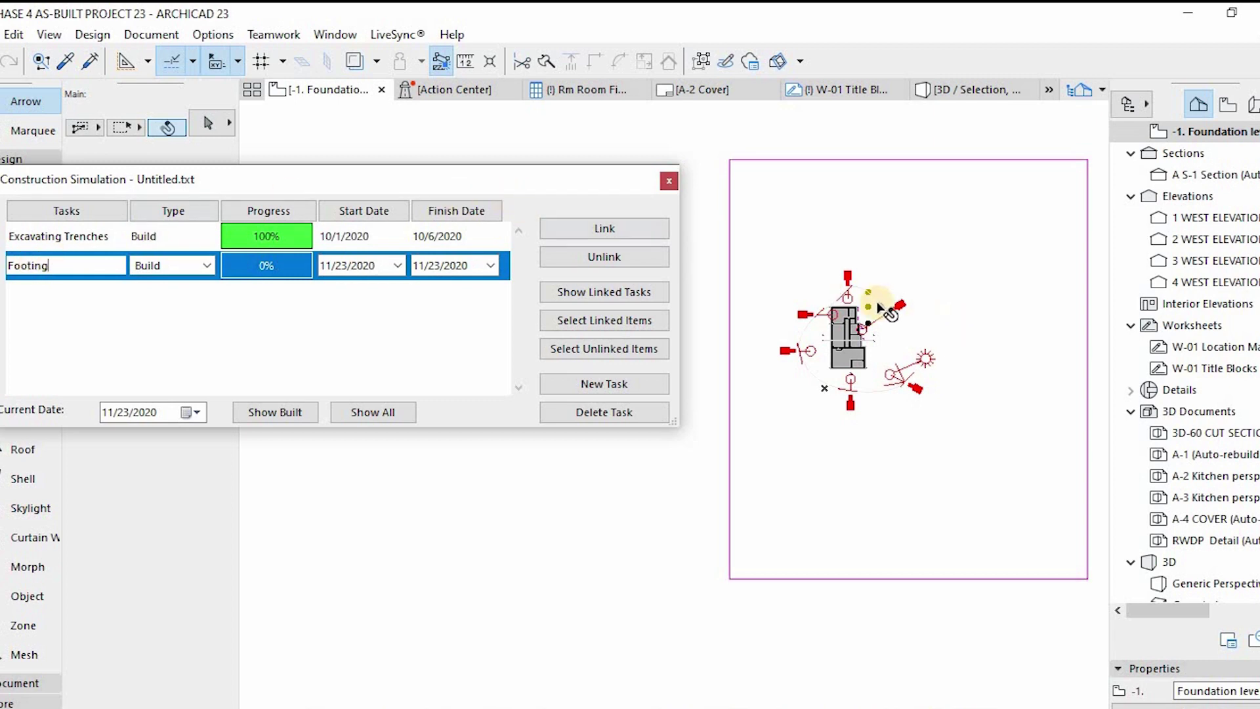
scroll(761, 315, "up", 3)
scroll(761, 313, "up", 5)
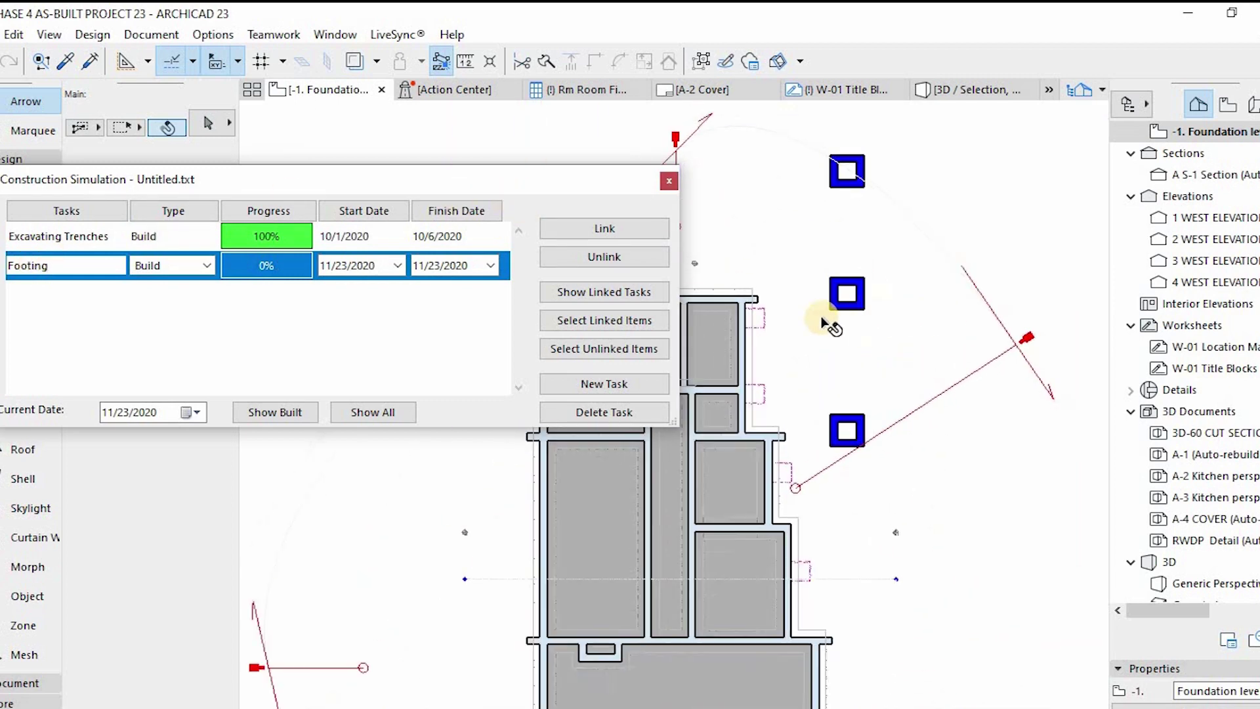
scroll(879, 288, "up", 2)
left_click(888, 235)
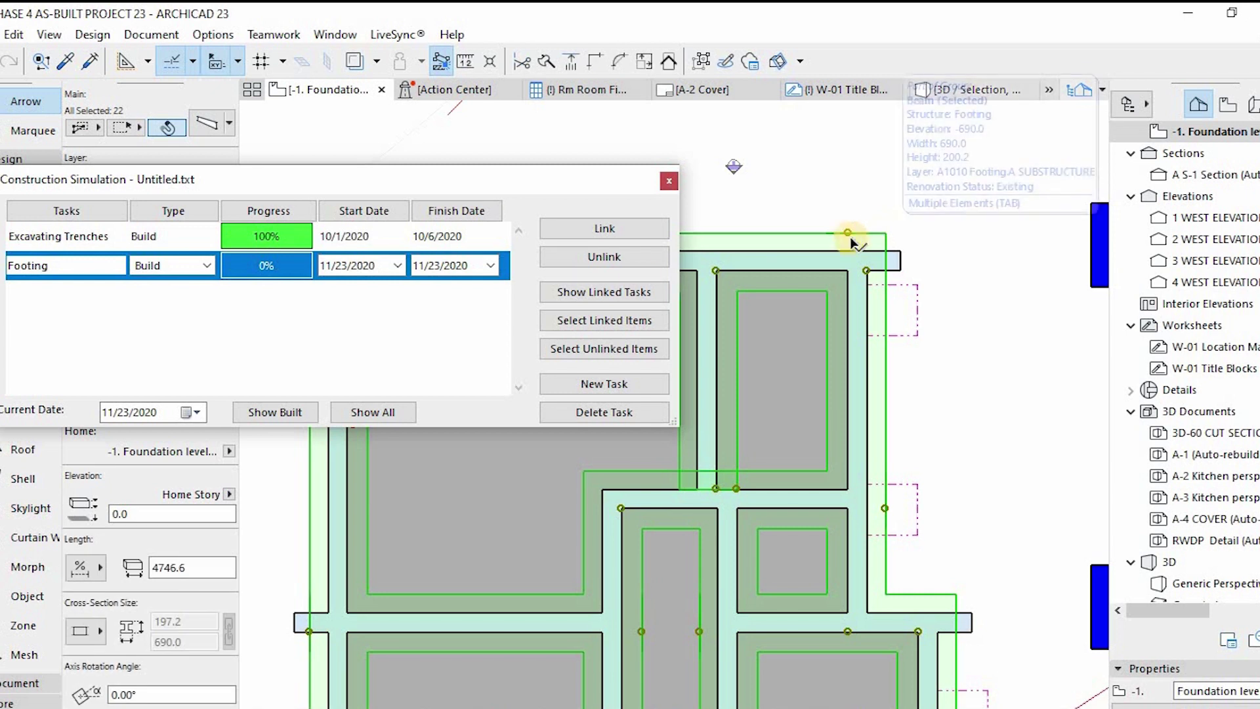
left_click_drag(242, 178, 239, 222)
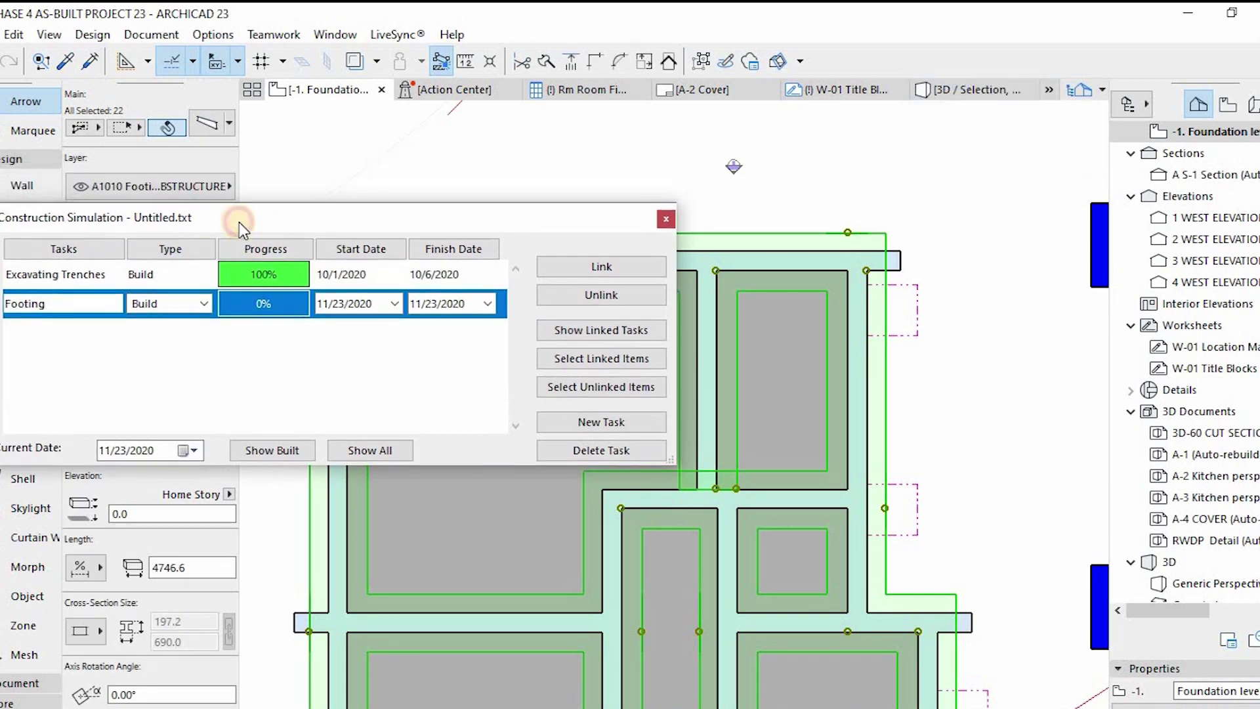
- Set the Footing task's start date to 10/10/2020
left_click(395, 310)
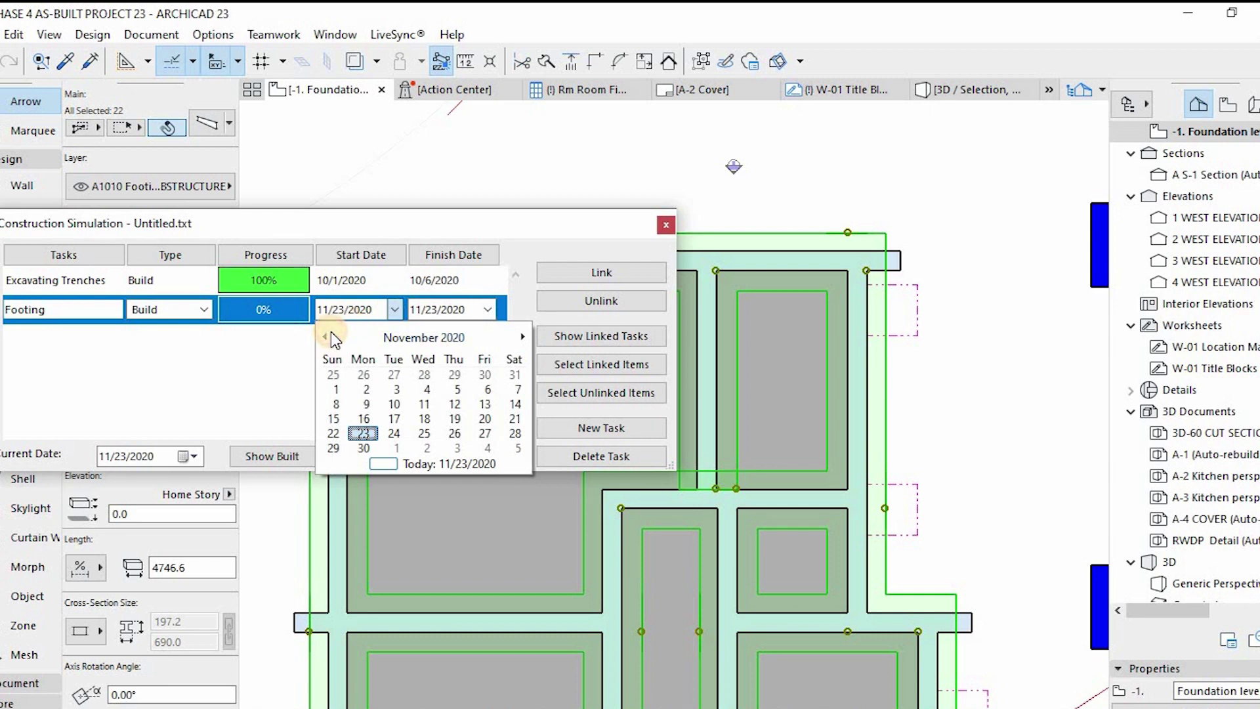
left_click(326, 336)
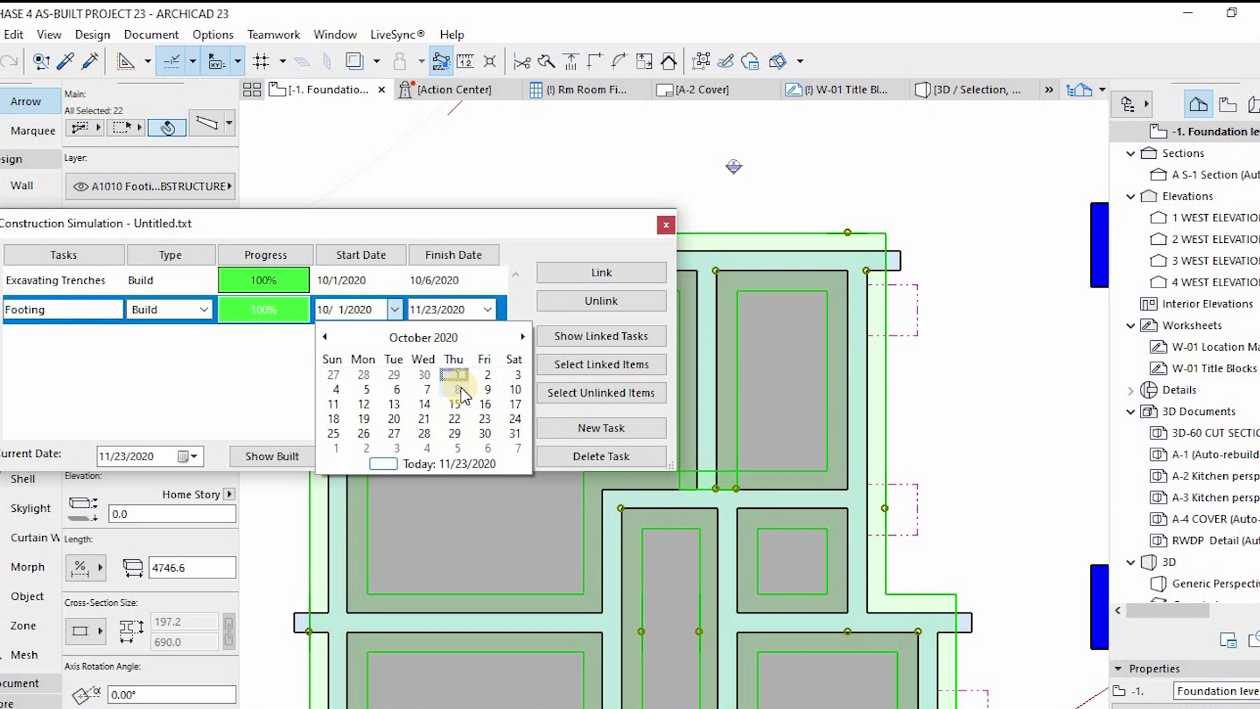
left_click(395, 311)
left_click(396, 311)
left_click(515, 390)
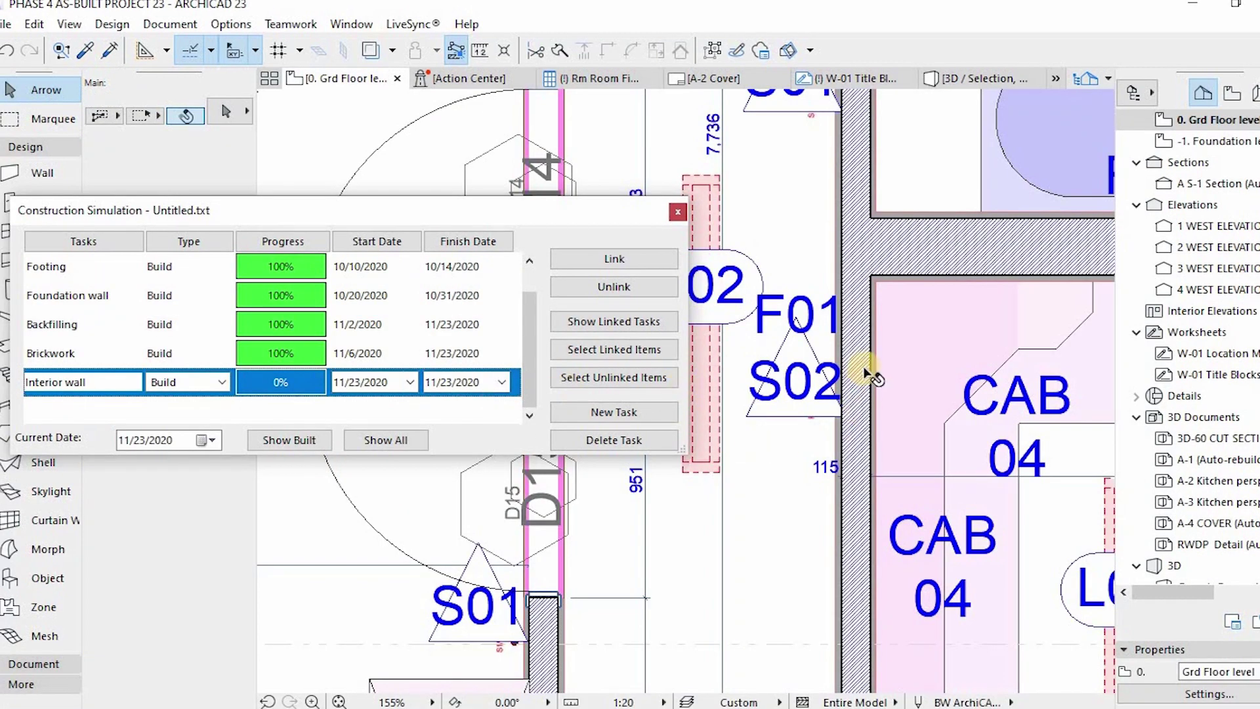
scroll(864, 366, "up", 2)
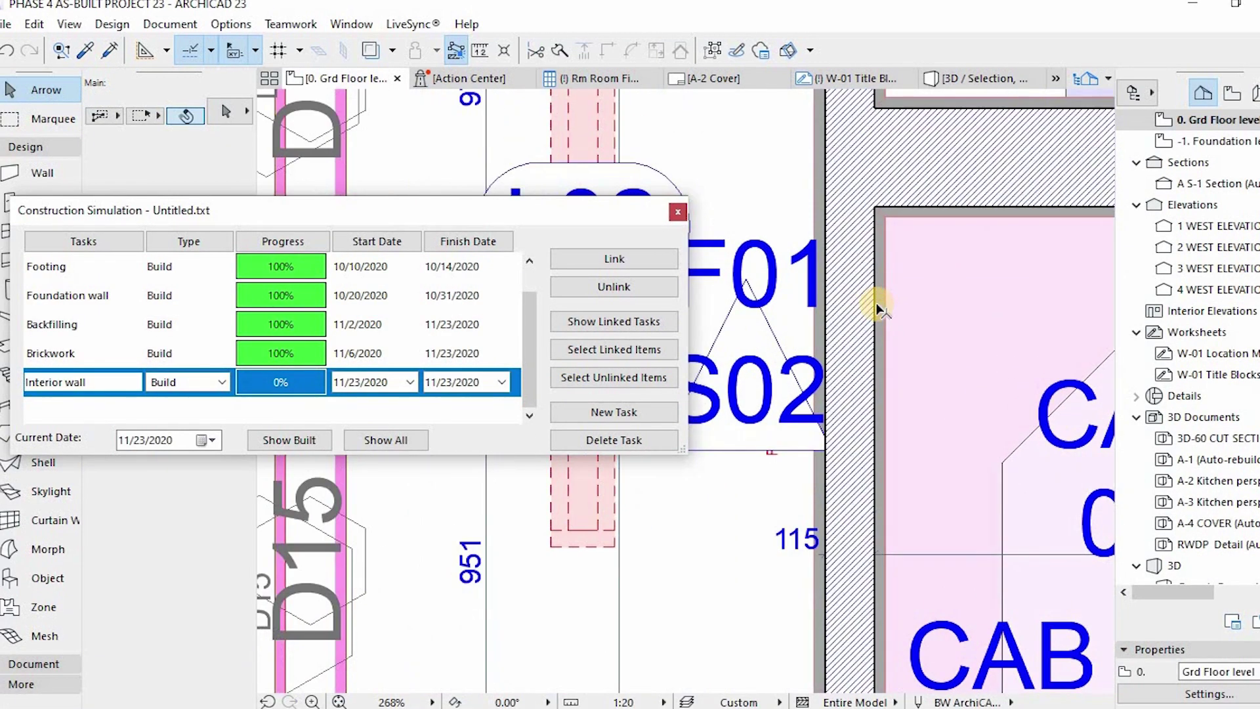
- Select every element on the plan, then dismiss the first link prompt without linking
key("ctrl+a")
scroll(843, 325, "down", 5)
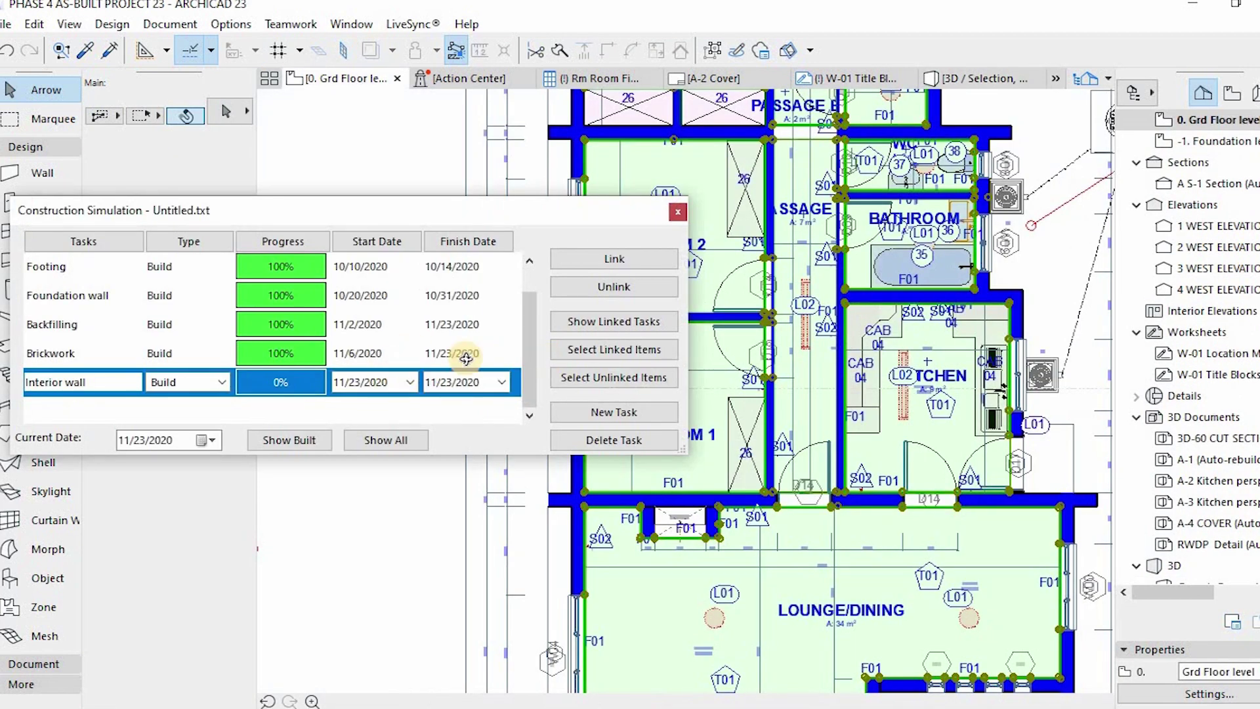
left_click(612, 261)
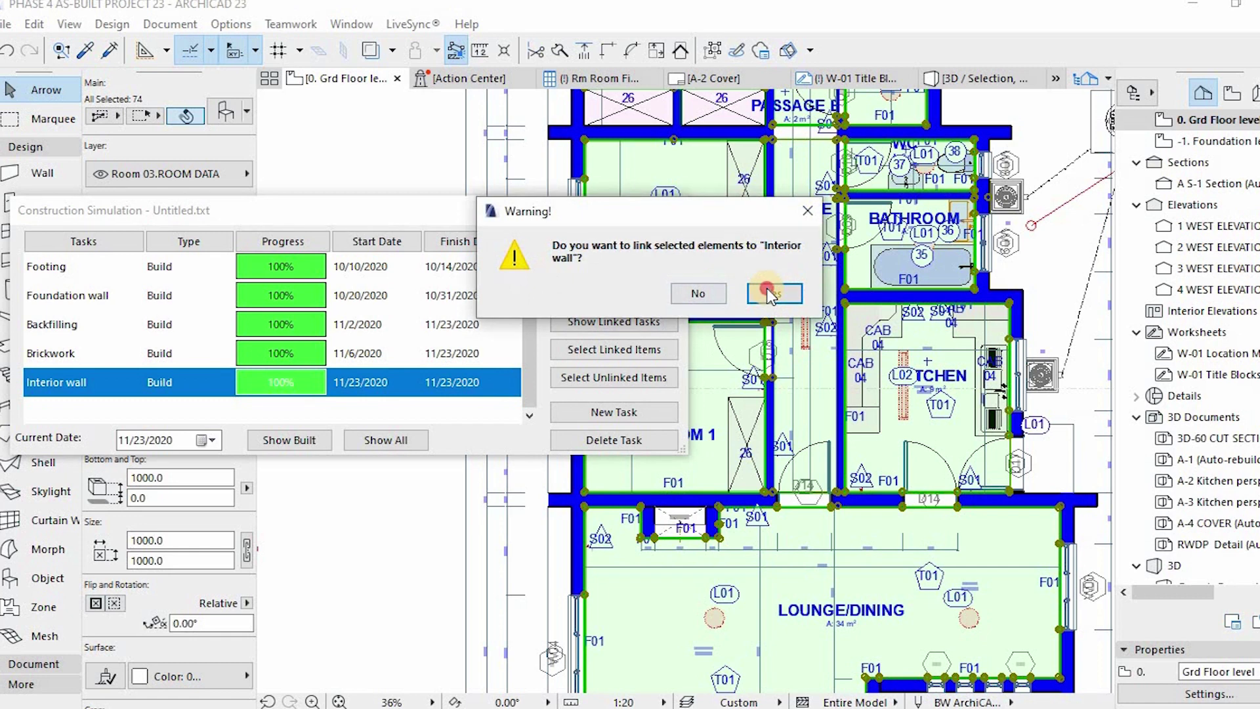
key("Return")
- Set Interior wall to run 11/28/2020–12/10/2020 and link the selected elements to it
left_click(346, 386)
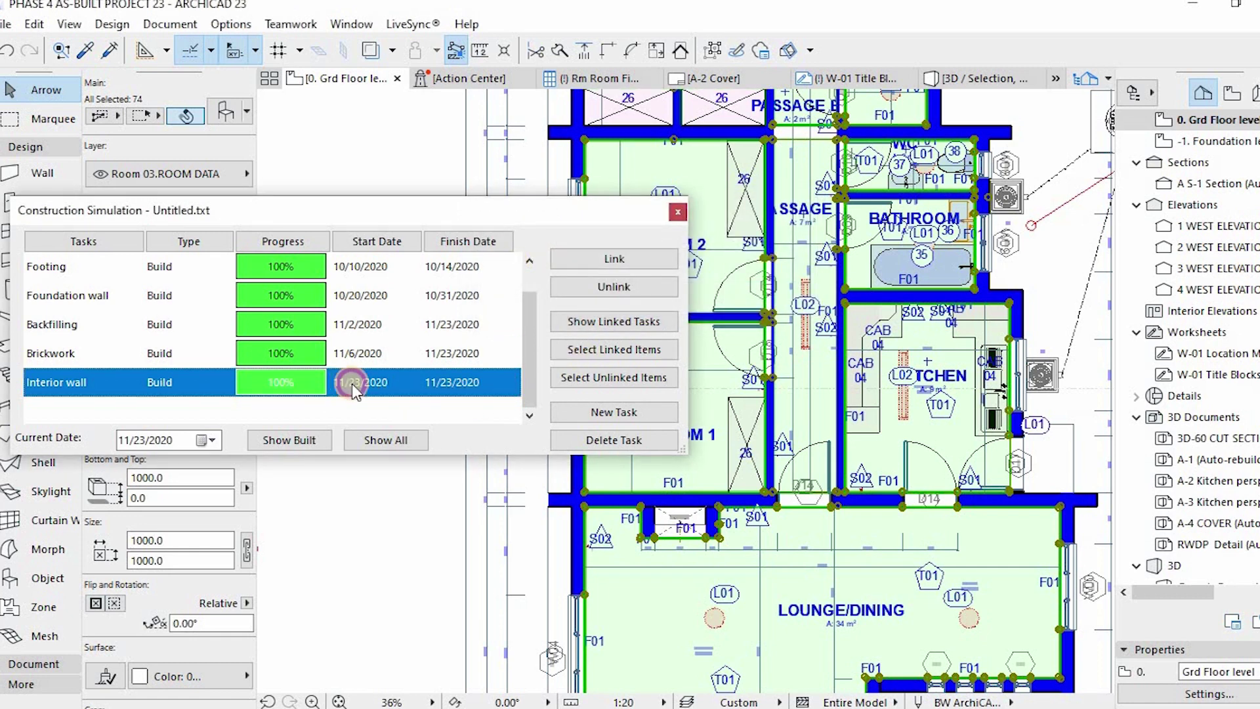
left_click(410, 381)
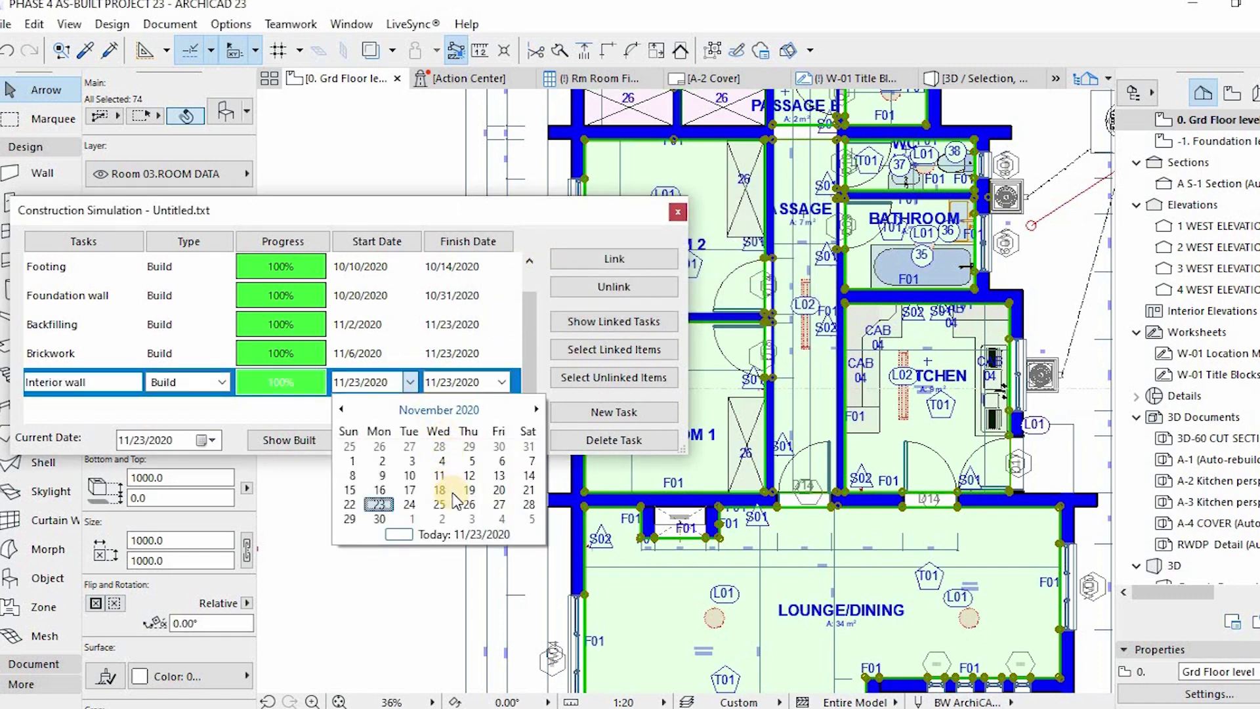
left_click(529, 504)
left_click(501, 382)
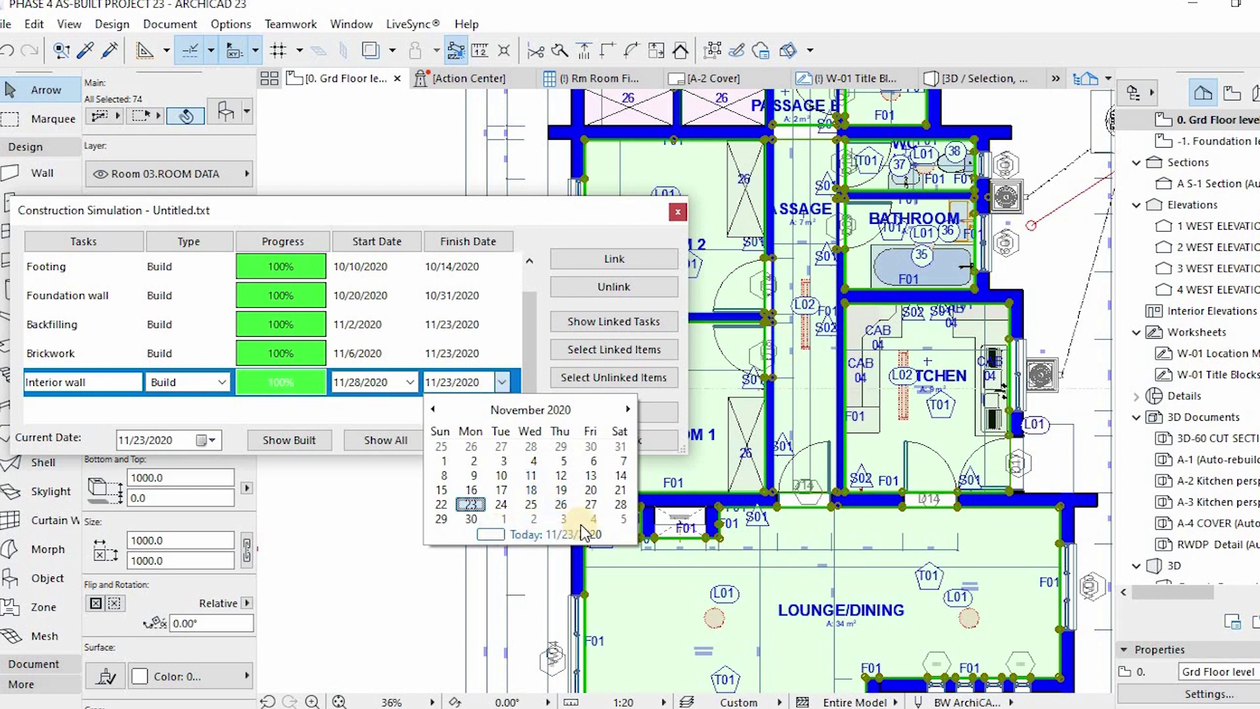
left_click(621, 410)
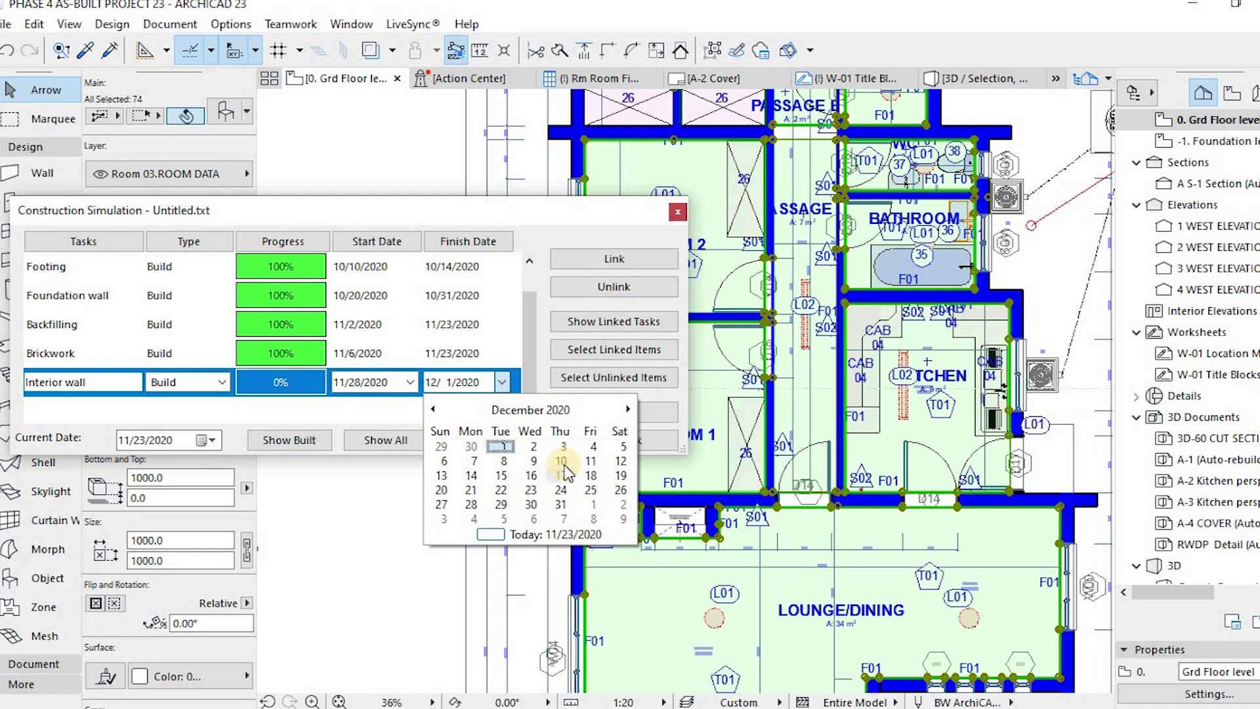
left_click(561, 461)
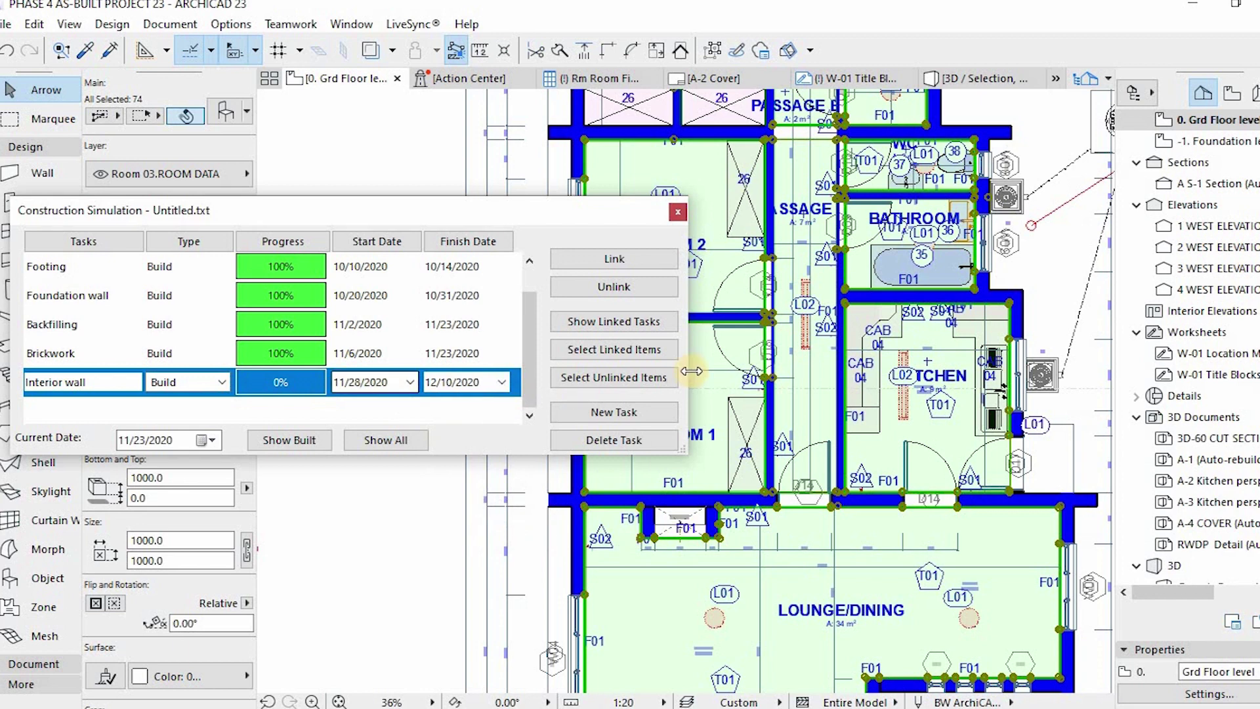
left_click(613, 260)
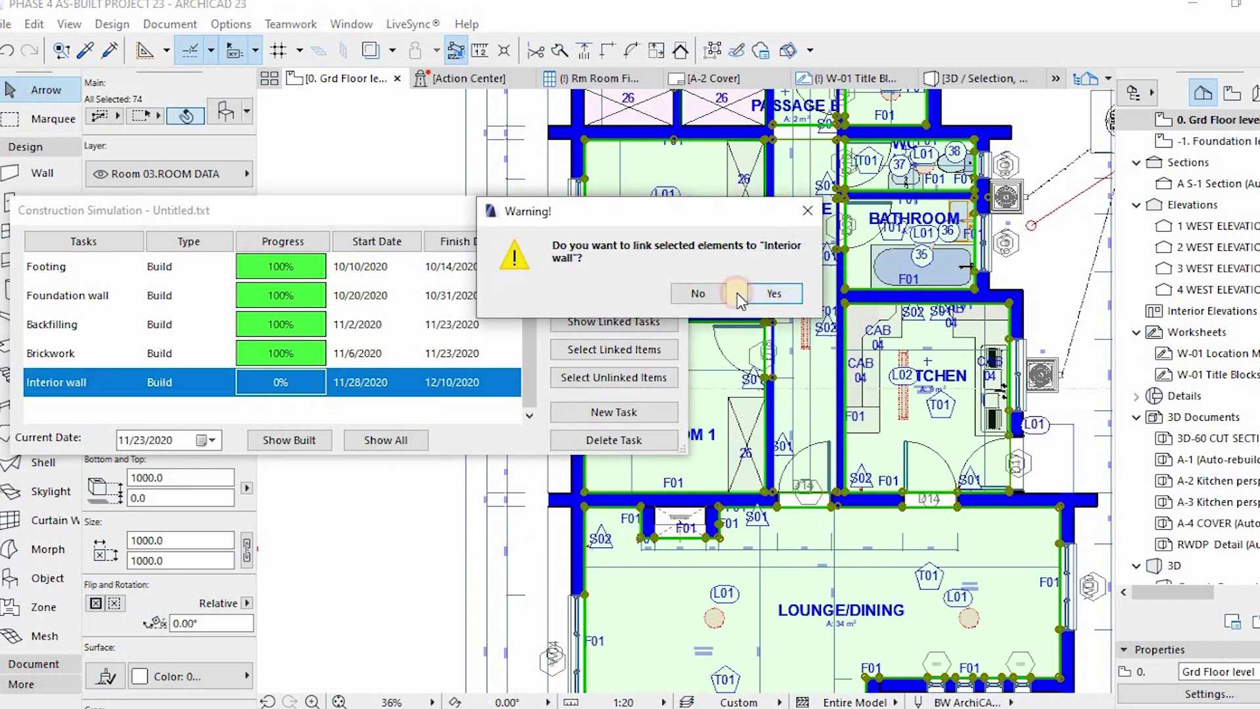
left_click(768, 294)
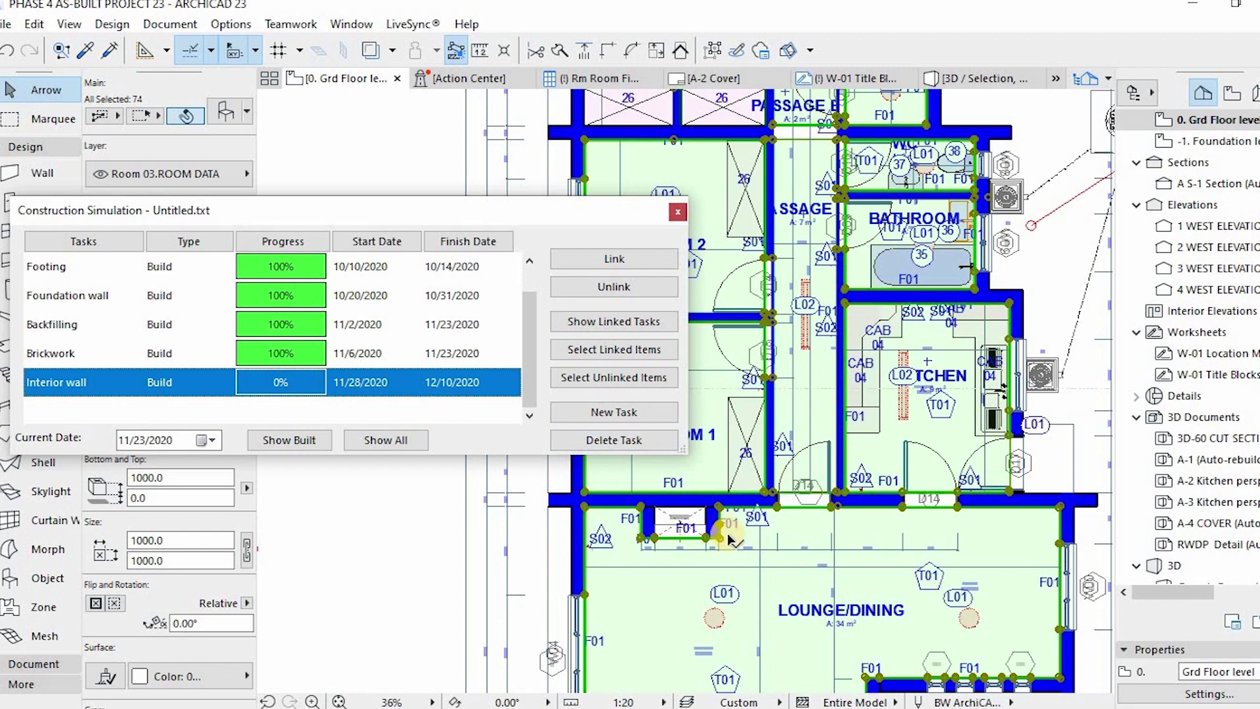
- Hide the interior wall's layer on the ground floor plan
scroll(722, 537, "up", 6)
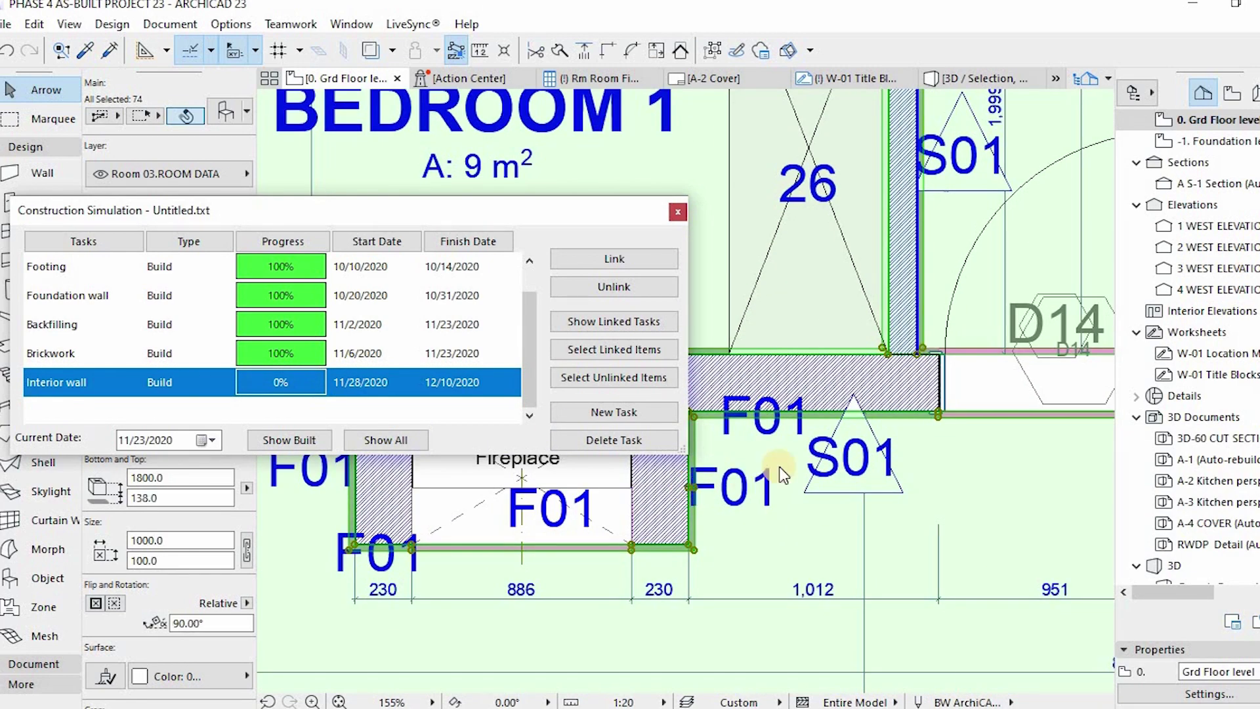
right_click(690, 489)
left_click(1007, 506)
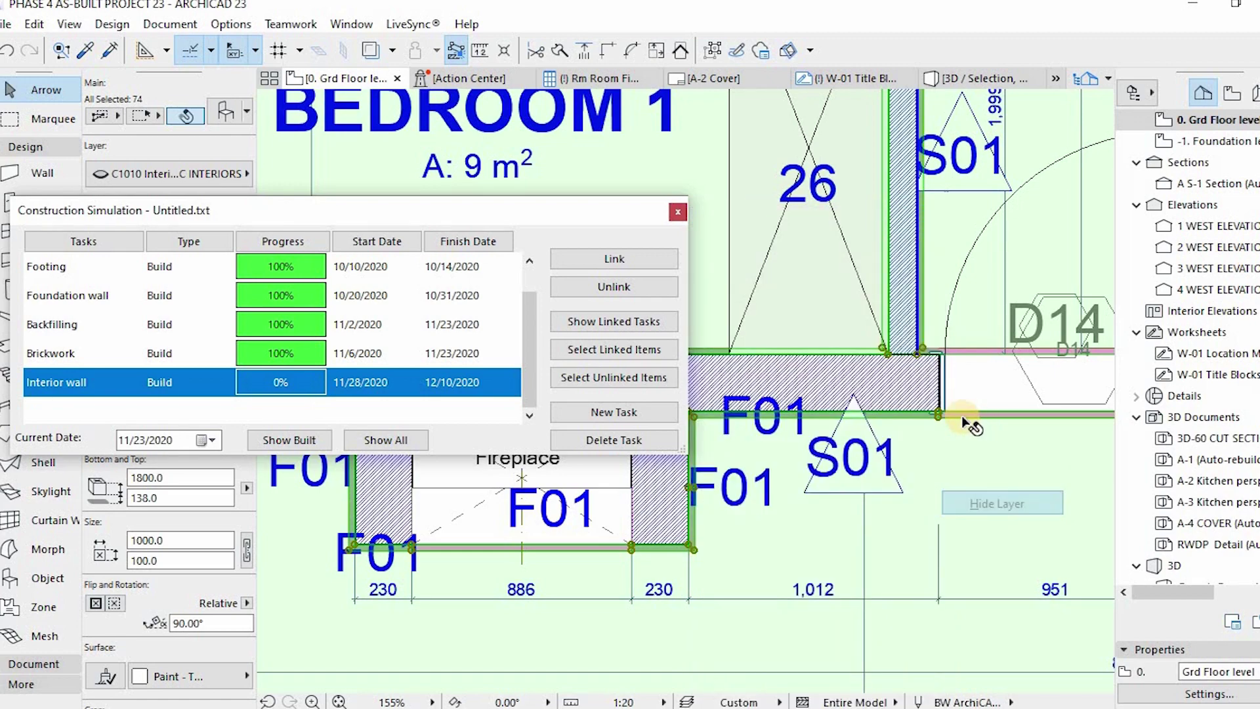
- Open the 1. First floor level plan from the Navigator
scroll(925, 436, "down", 5)
scroll(923, 438, "down", 7)
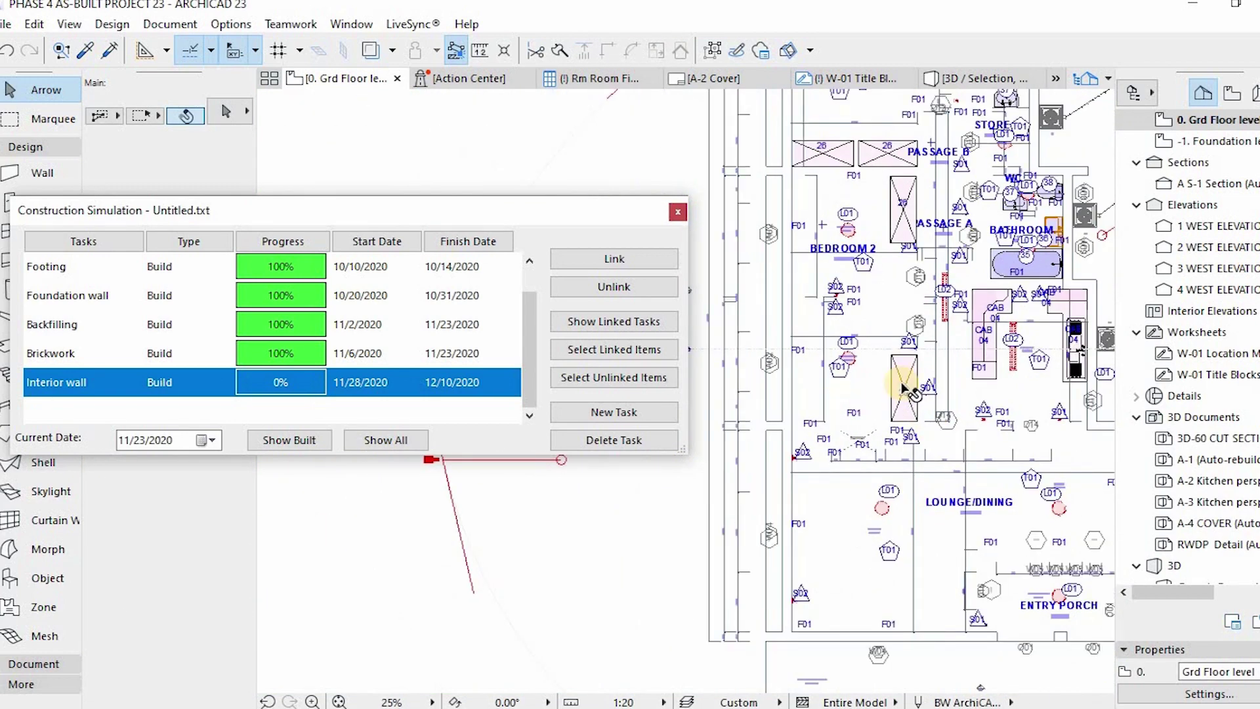
scroll(958, 256, "up", 3)
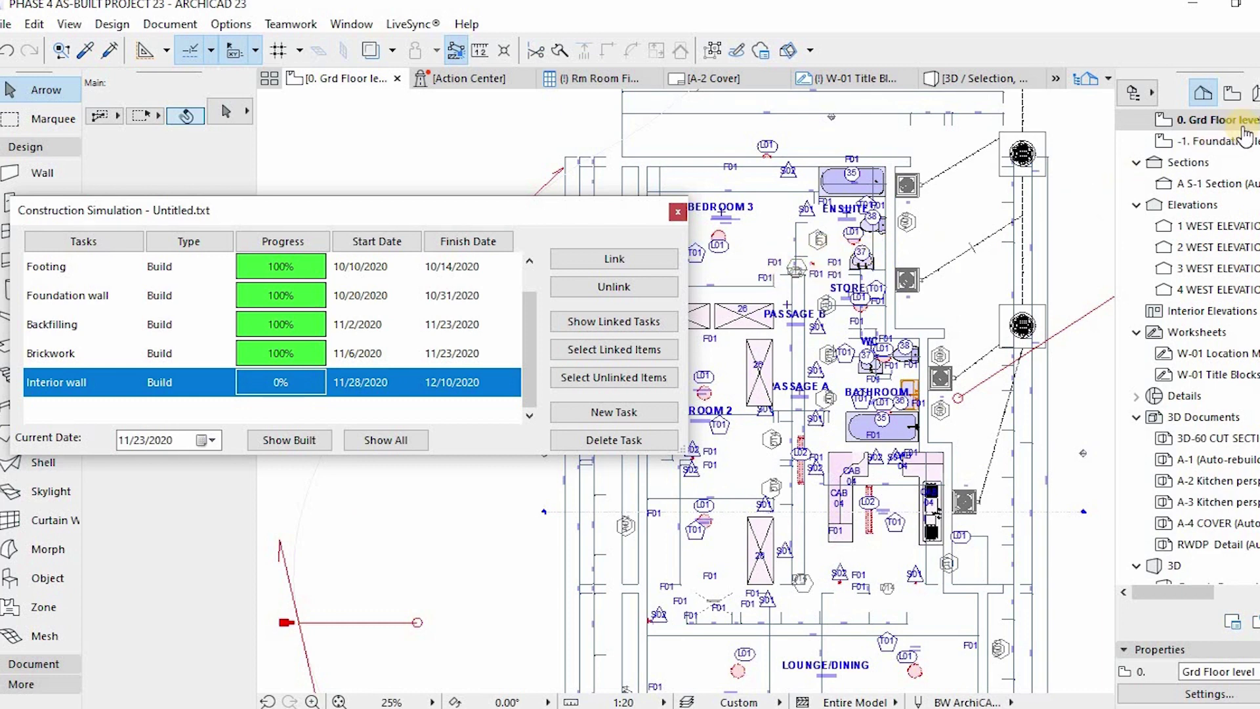
scroll(1206, 120, "up", 1)
double_click(1207, 120)
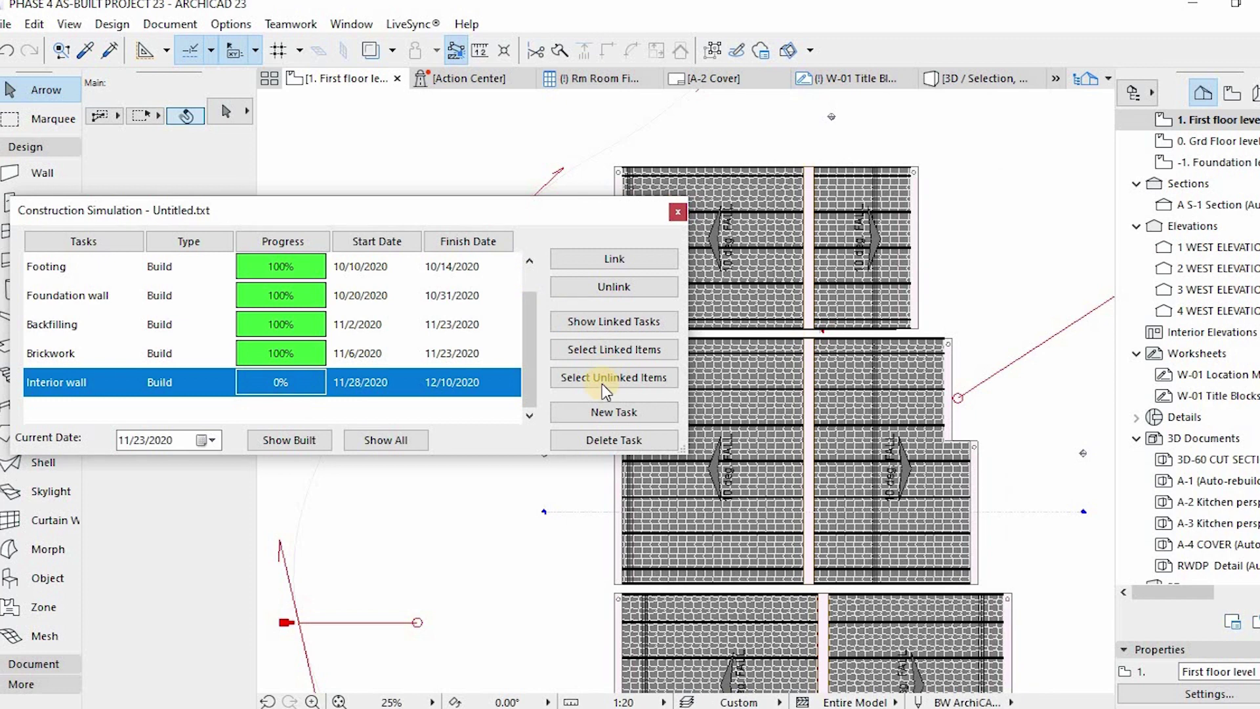
left_click(585, 412)
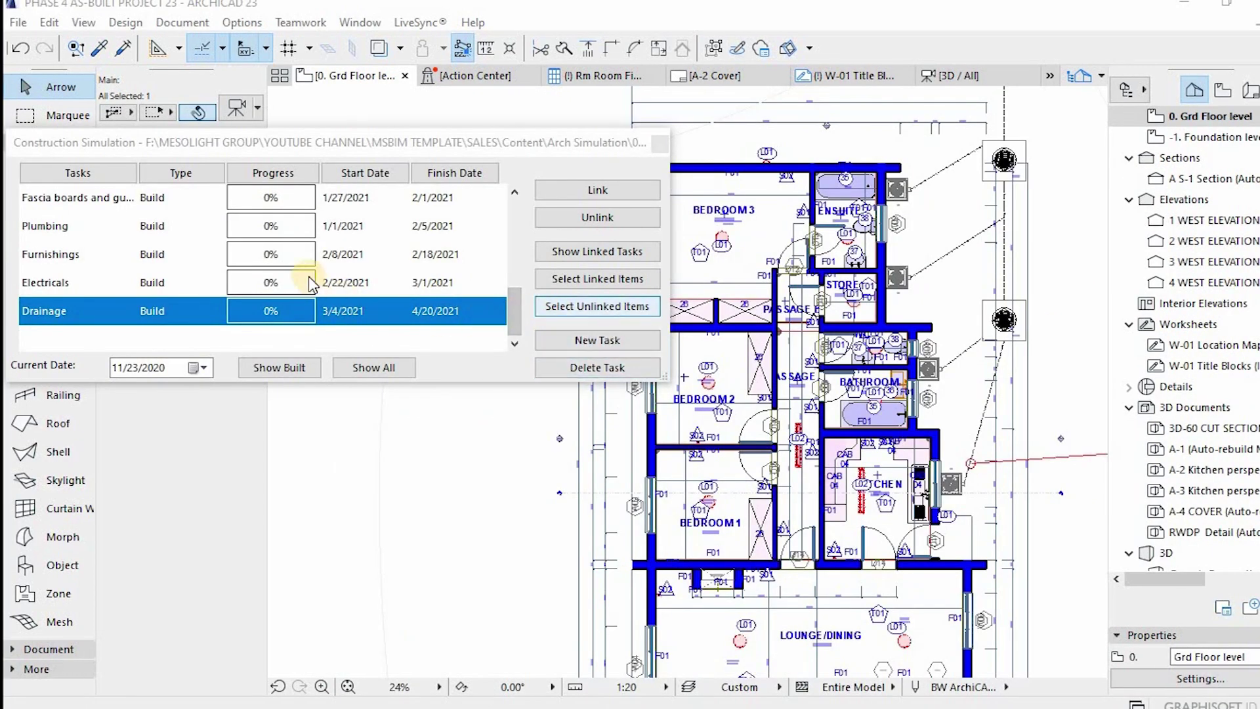
- Open Construction Simulation's Create Animation dialog, showing MP4 output from 10/1/2020 to 4/20/2021
scroll(308, 275, "up", 2)
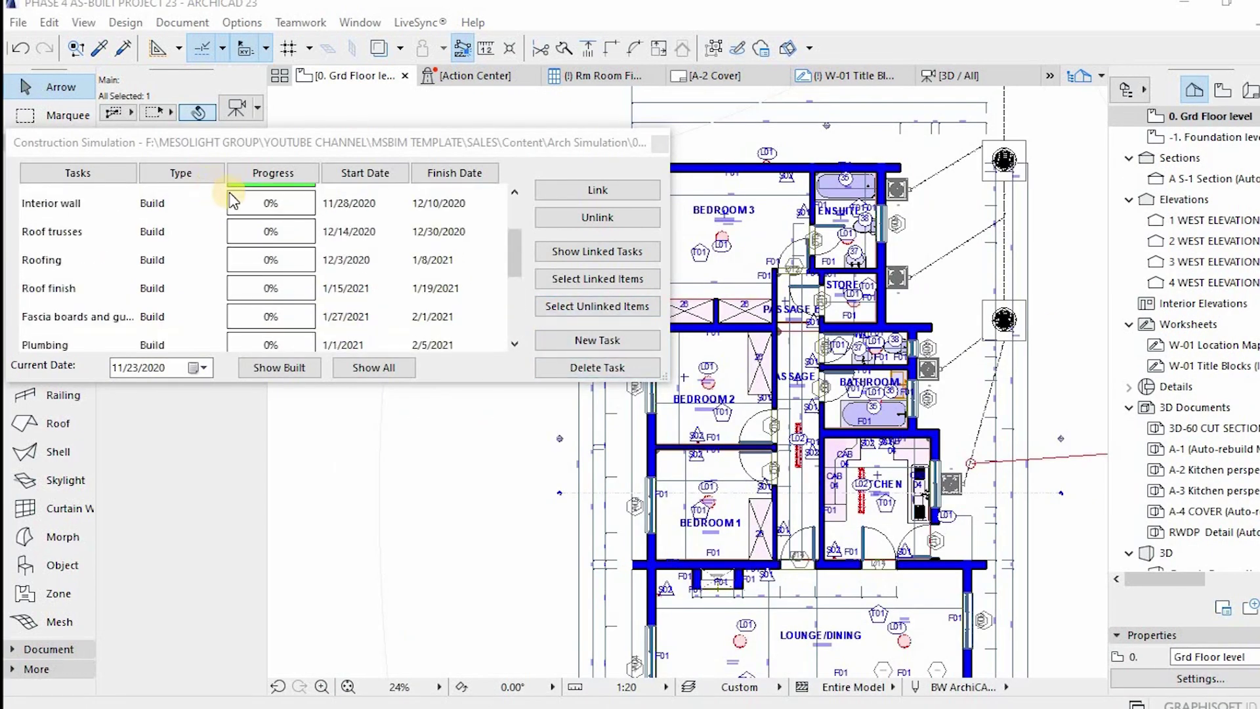
left_click(191, 22)
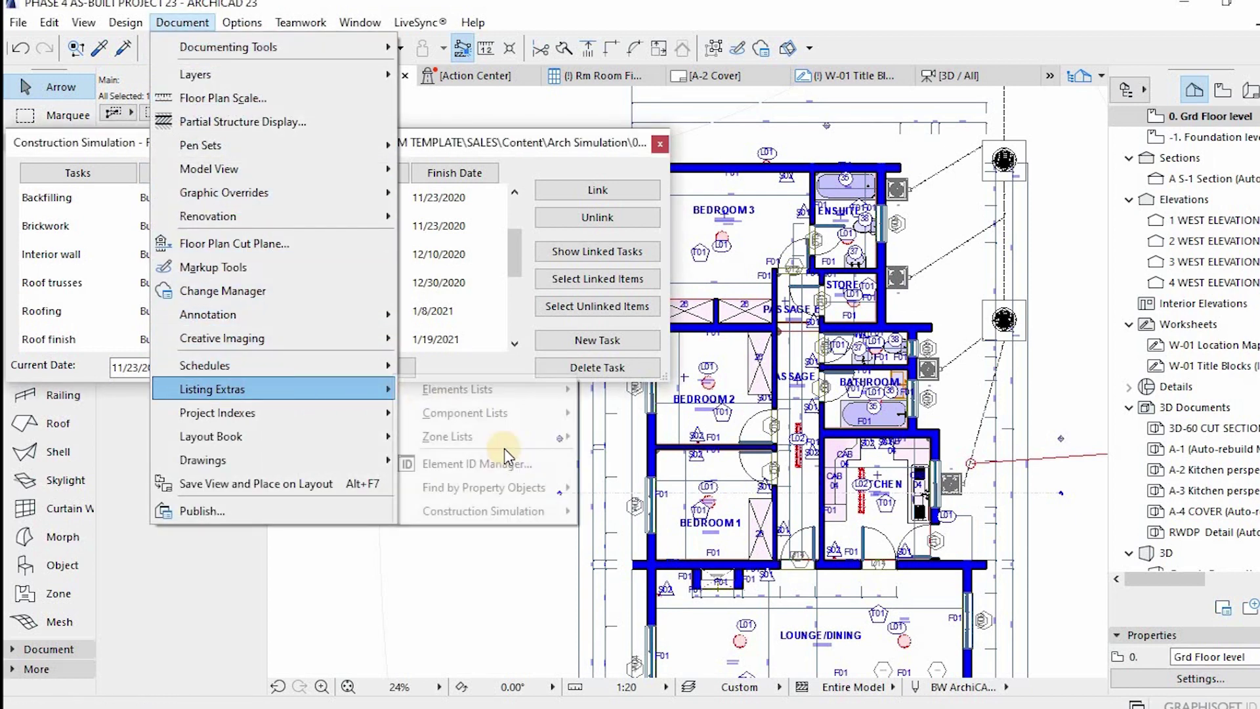
mouse_move(562, 512)
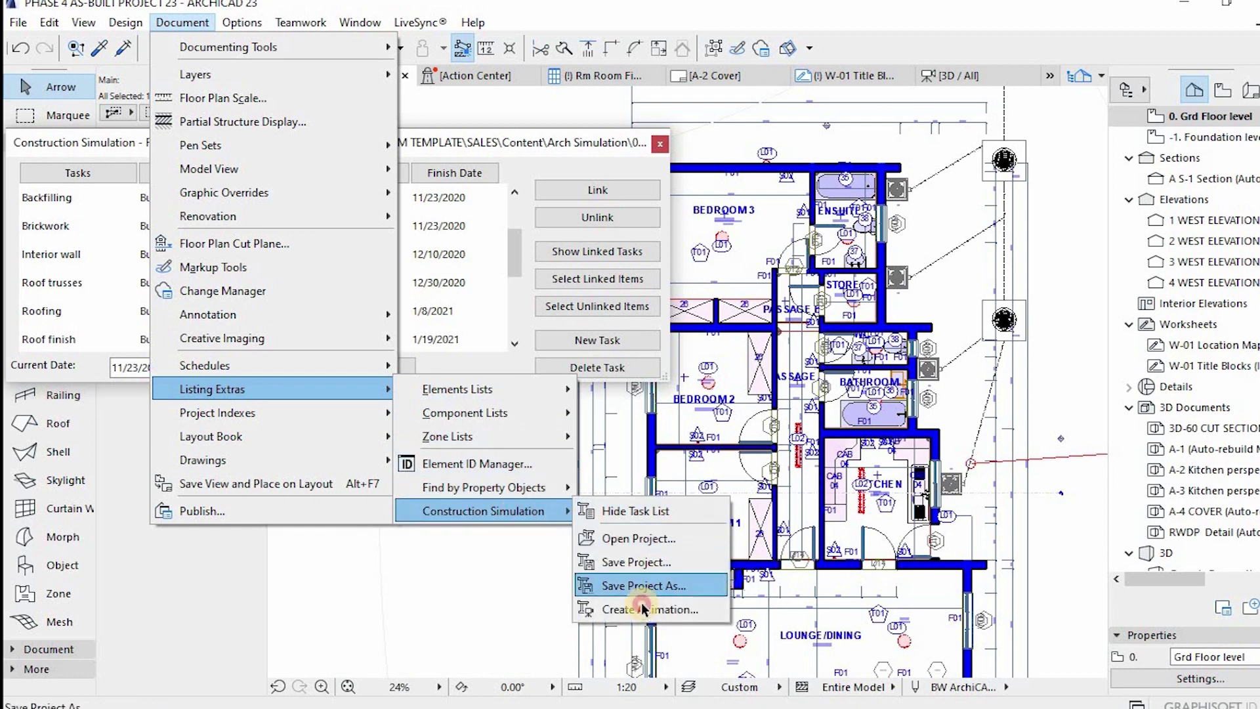
left_click(650, 609)
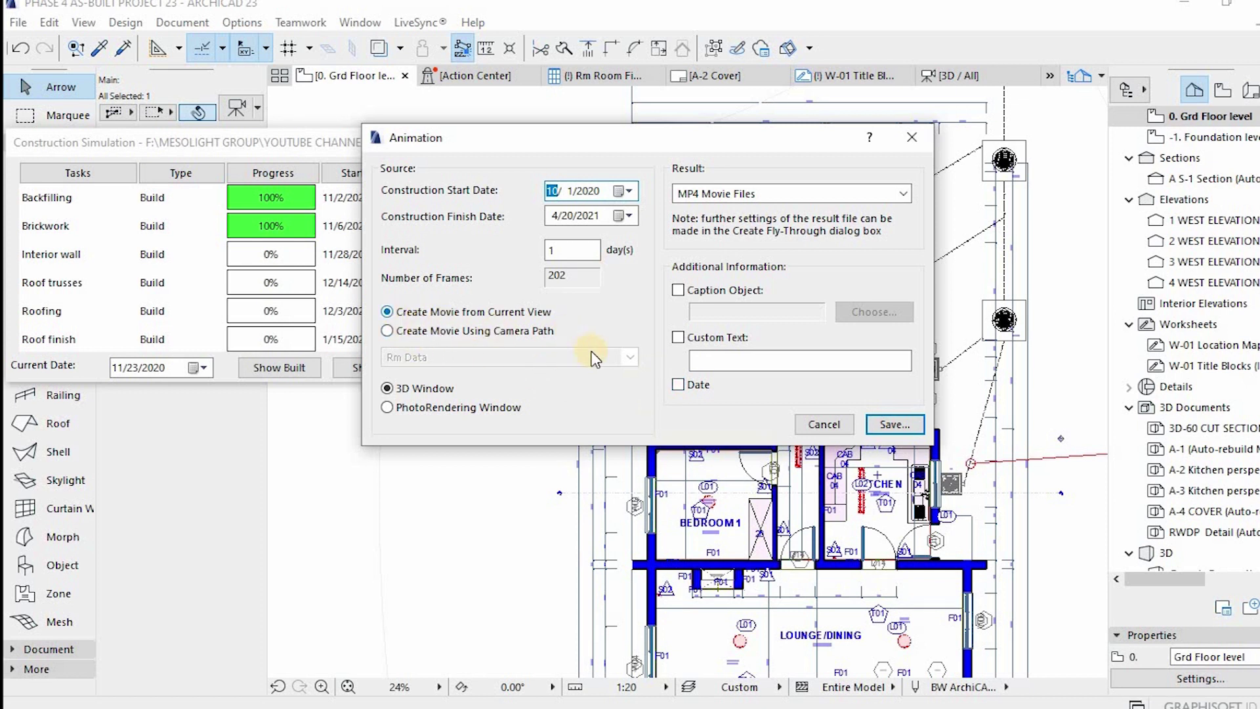
- Turn on the date stamp and set the custom text to COMPLETION PROGRAMME
left_click(679, 386)
left_click(715, 361)
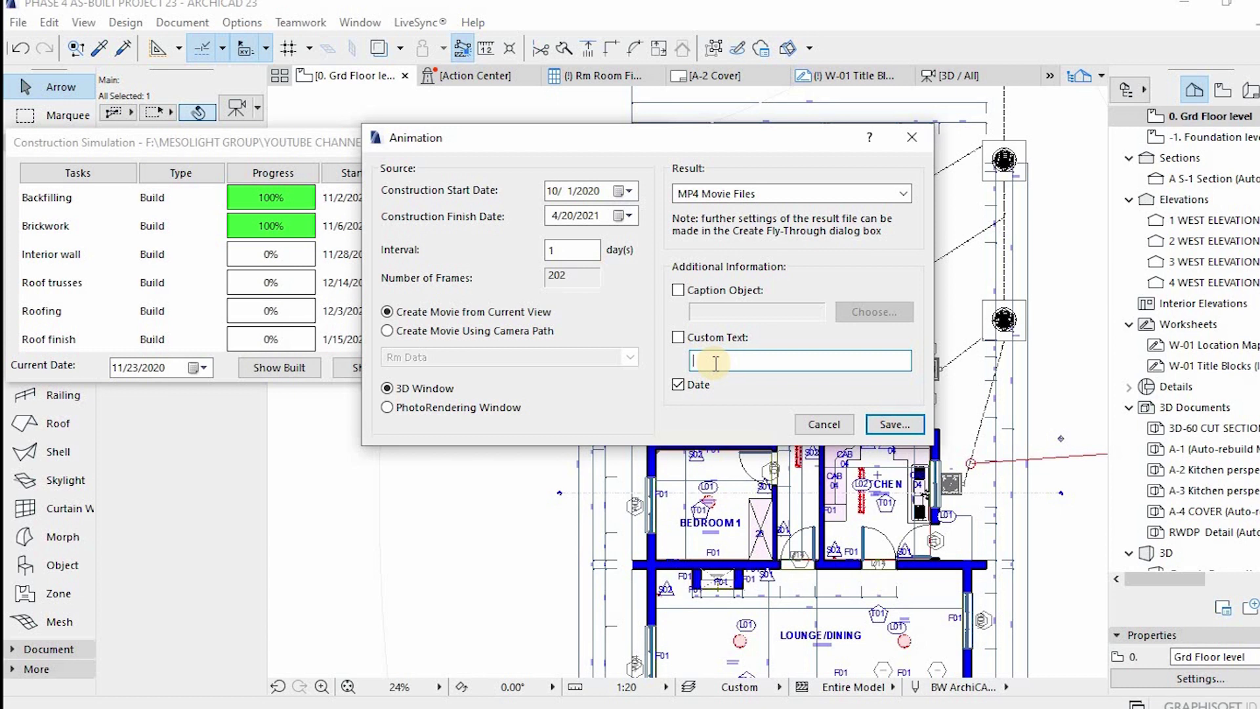
type("COMPLETION PROHRAMME")
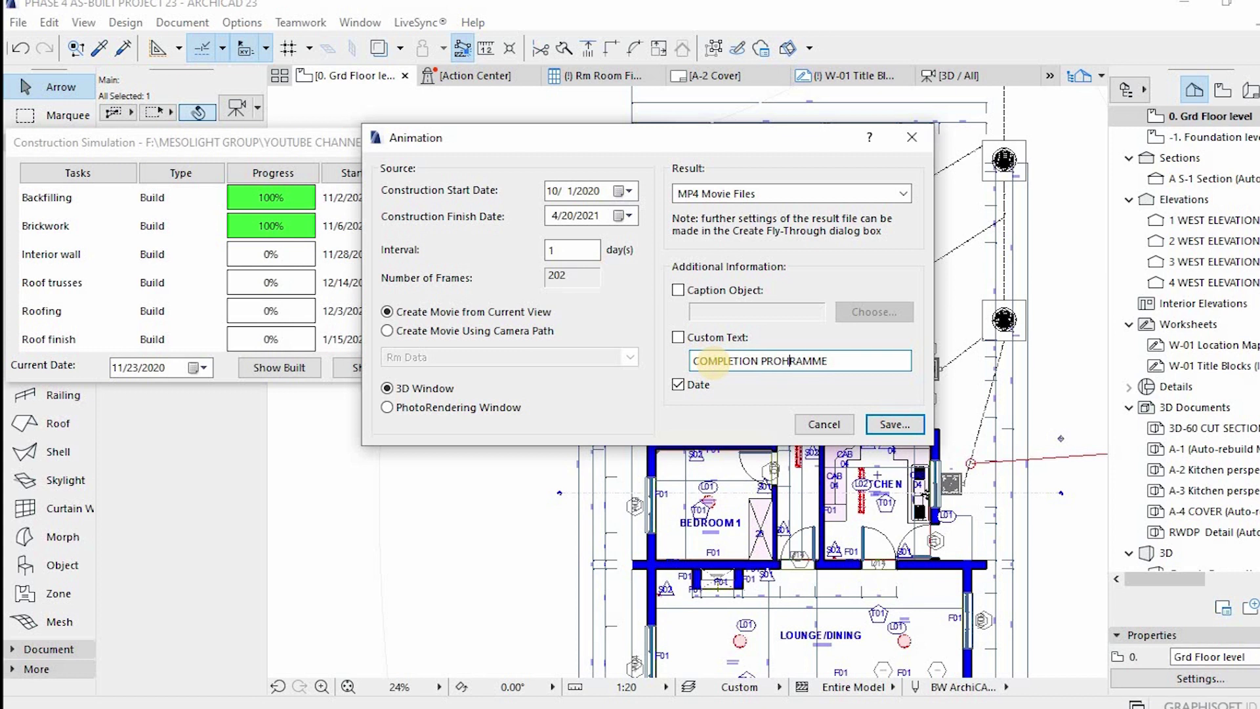
key("BackSpace")
type("G")
- Save the animation as 01.mp4 in the NEW folder, replacing the existing file
left_click(895, 425)
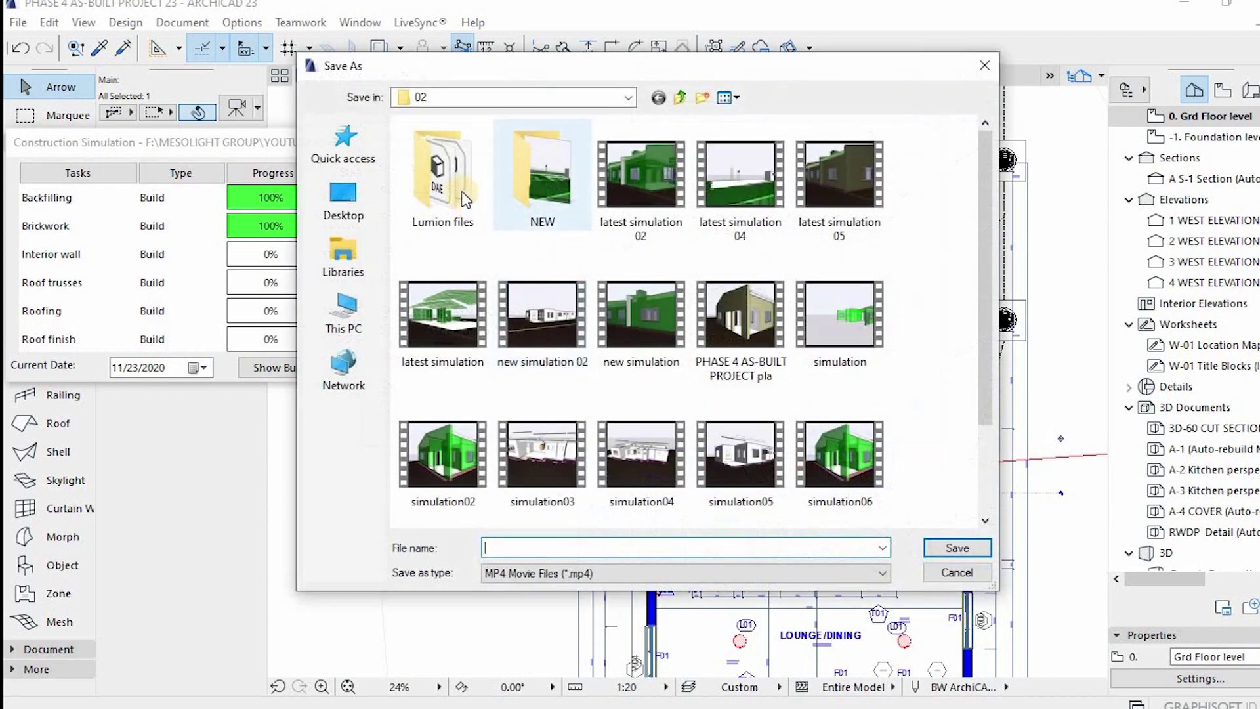
double_click(535, 187)
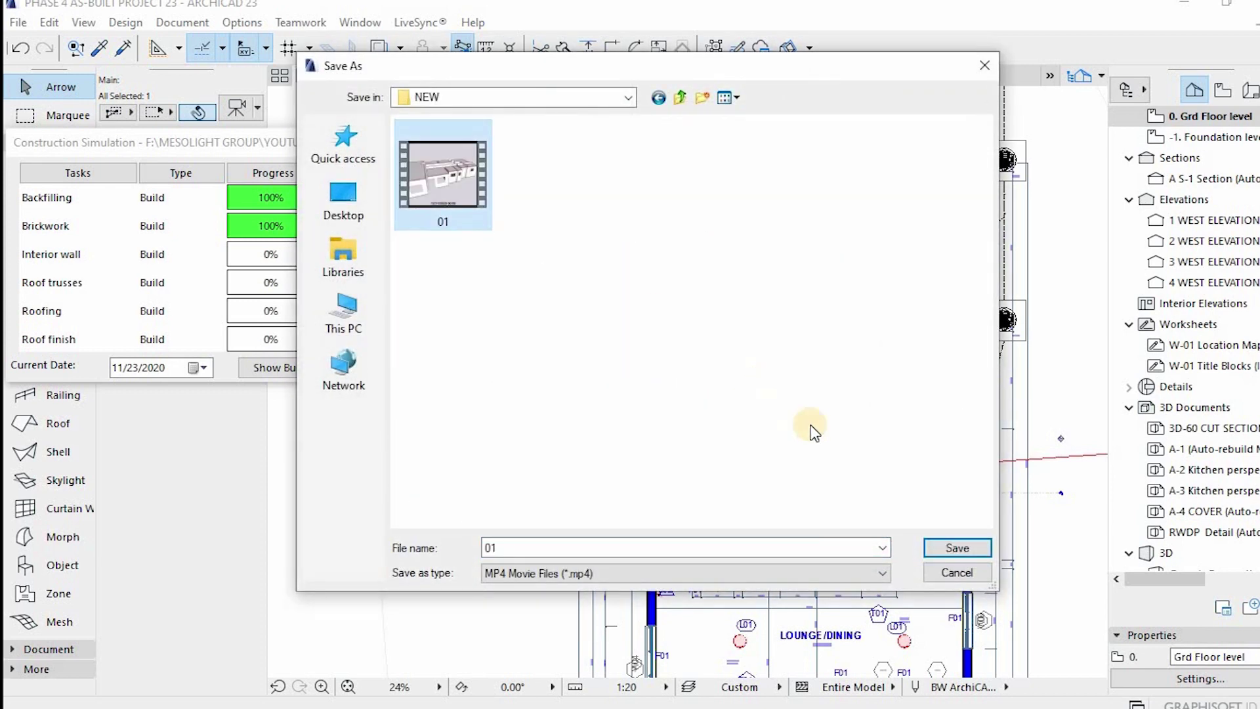
left_click(958, 547)
left_click(708, 370)
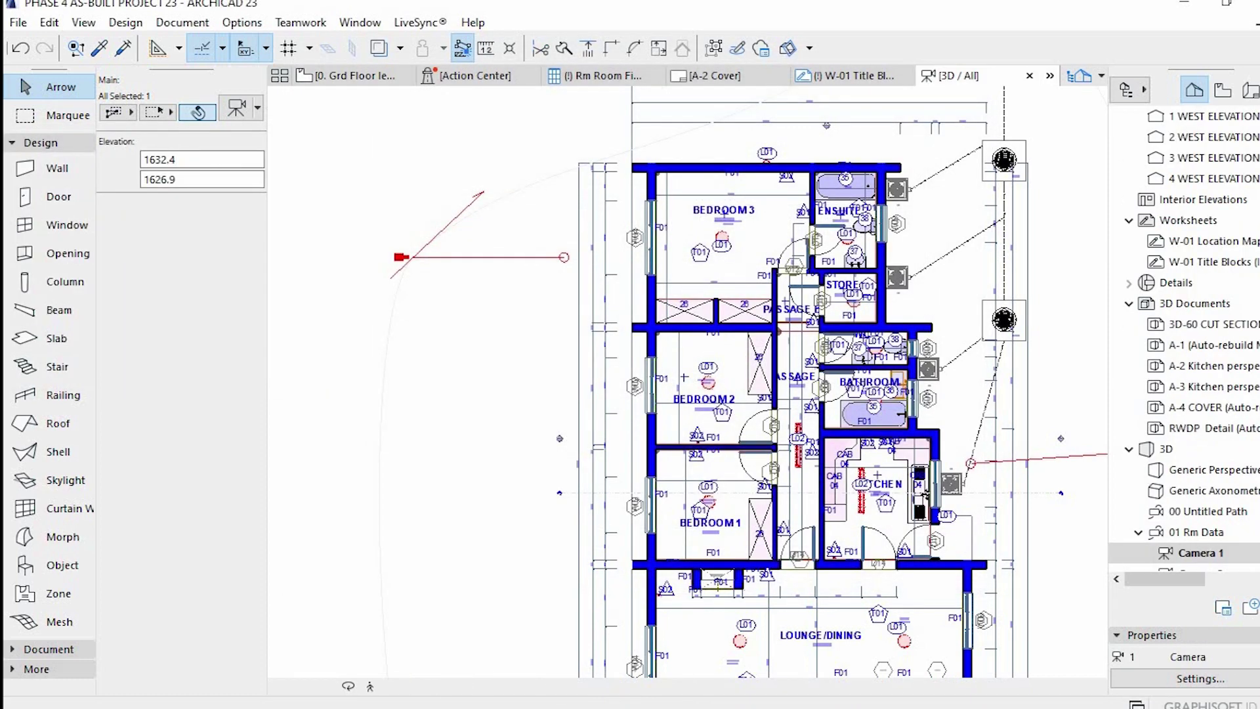